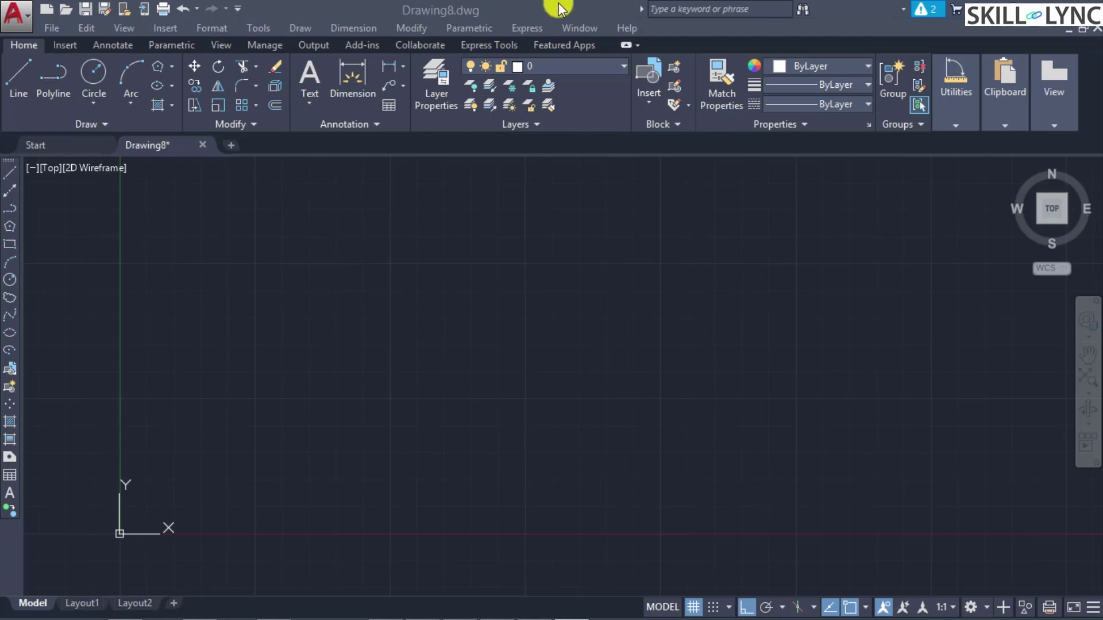
- Review the available dimension commands, including linear, aligned, angular, arc length, radius, diameter, ordinate, jogged, continue and baseline
left_click(367, 30)
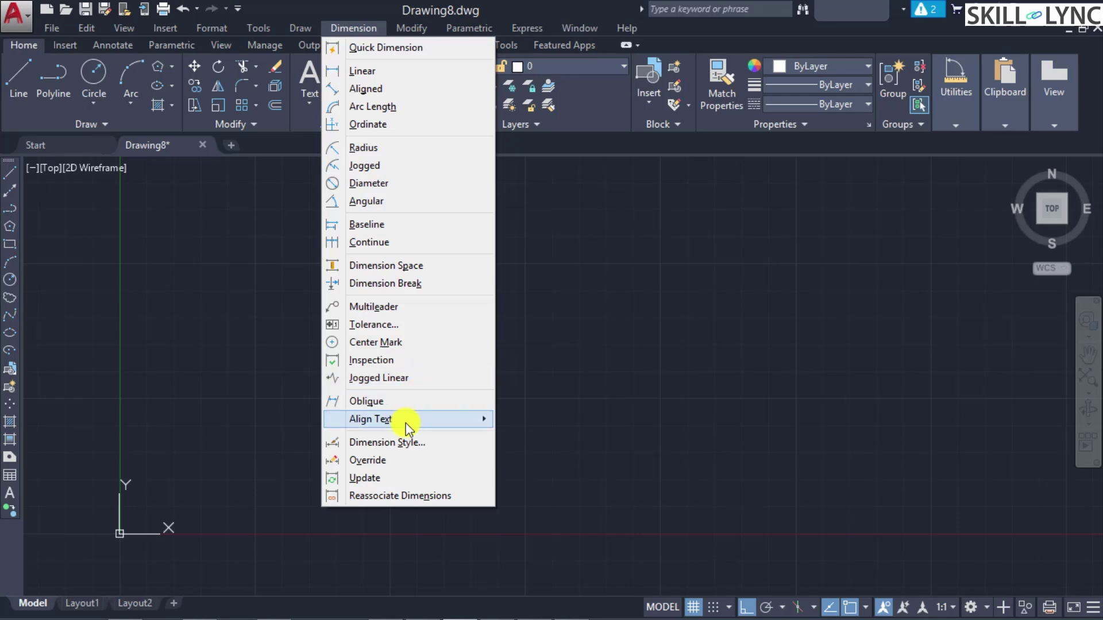
mouse_move(406, 422)
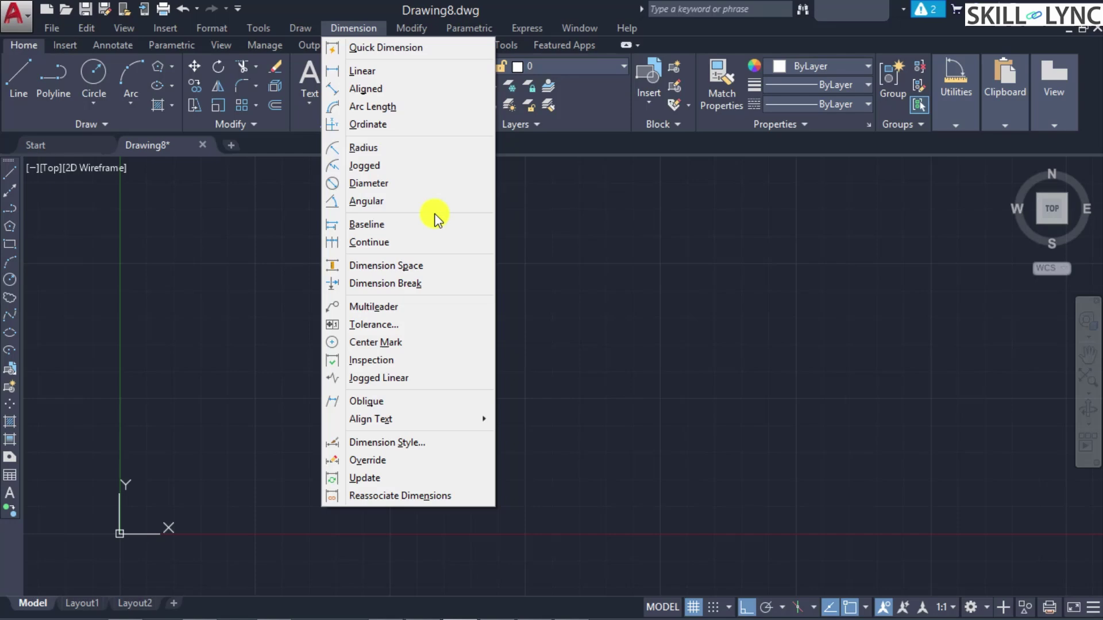
left_click(709, 295)
left_click(376, 323)
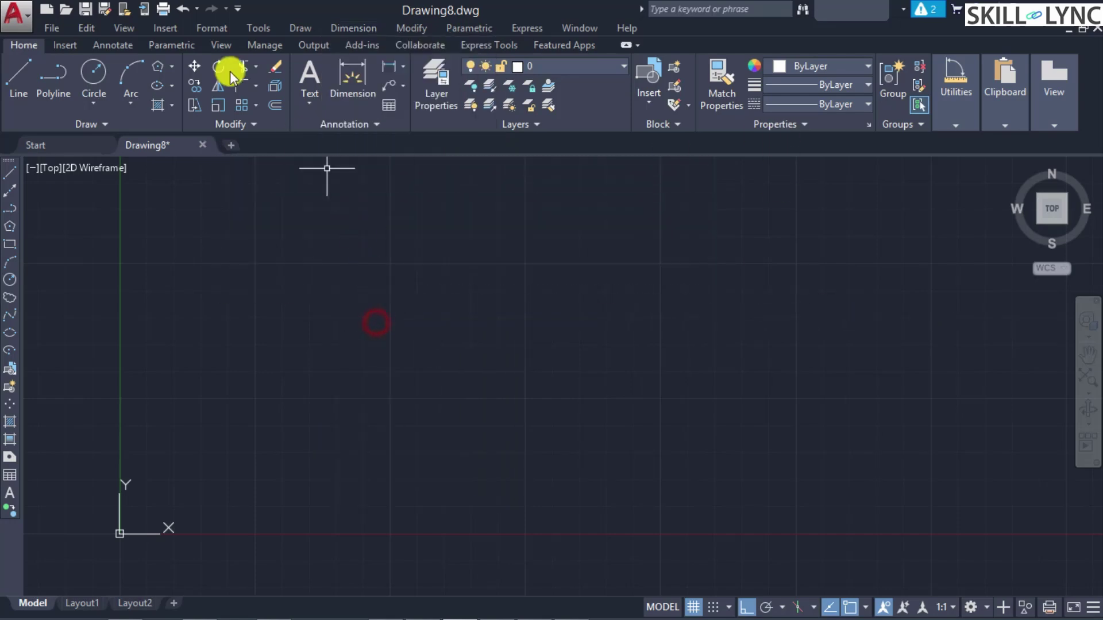
left_click(105, 46)
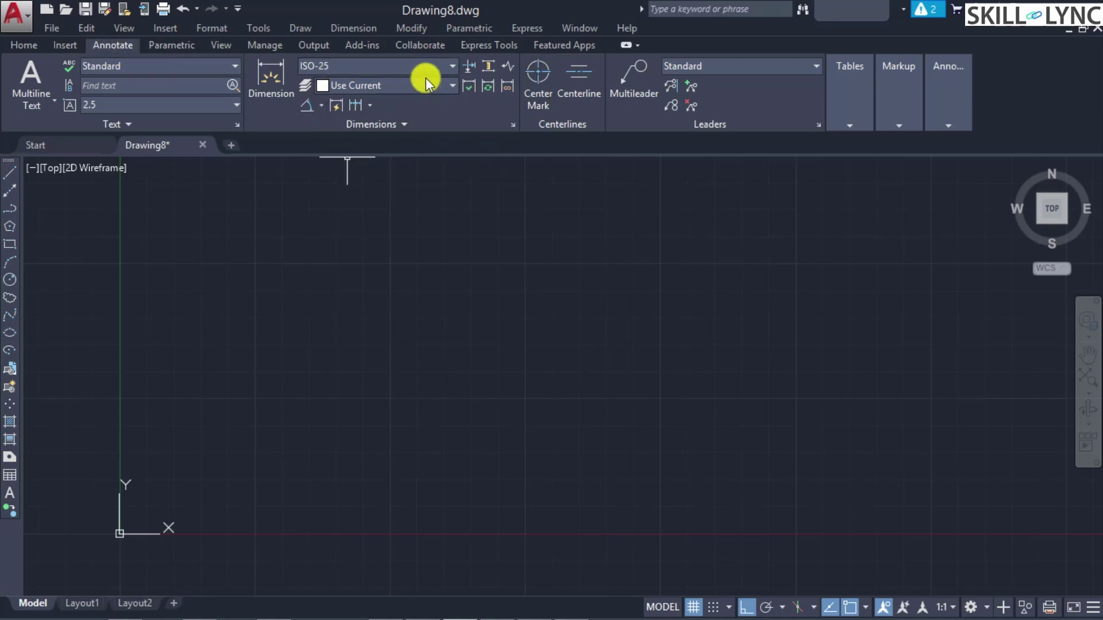
left_click(373, 105)
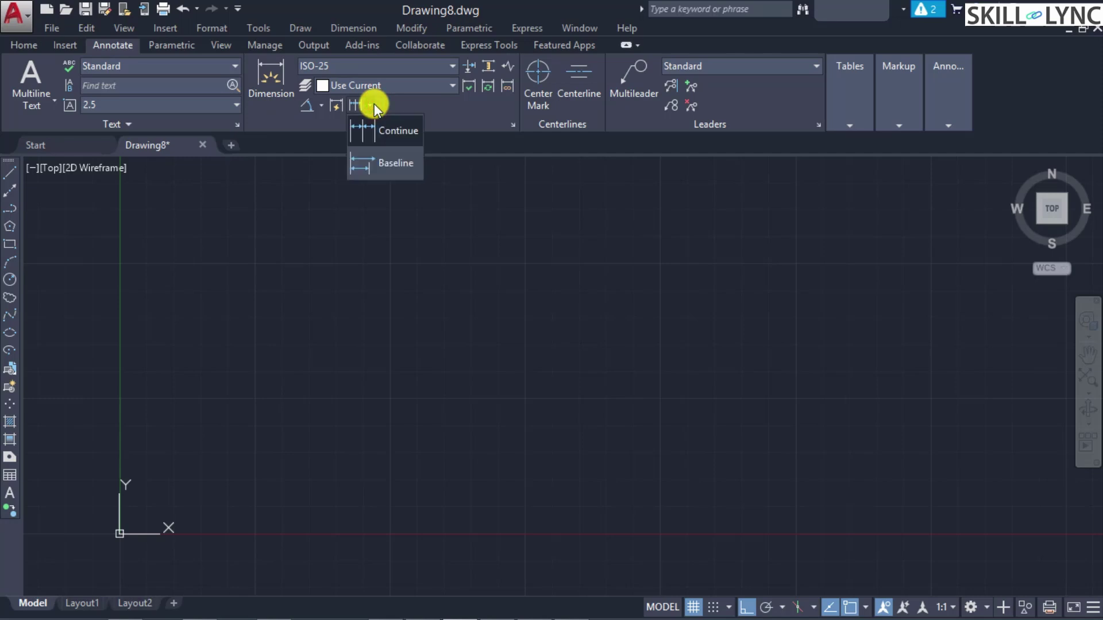
left_click(318, 106)
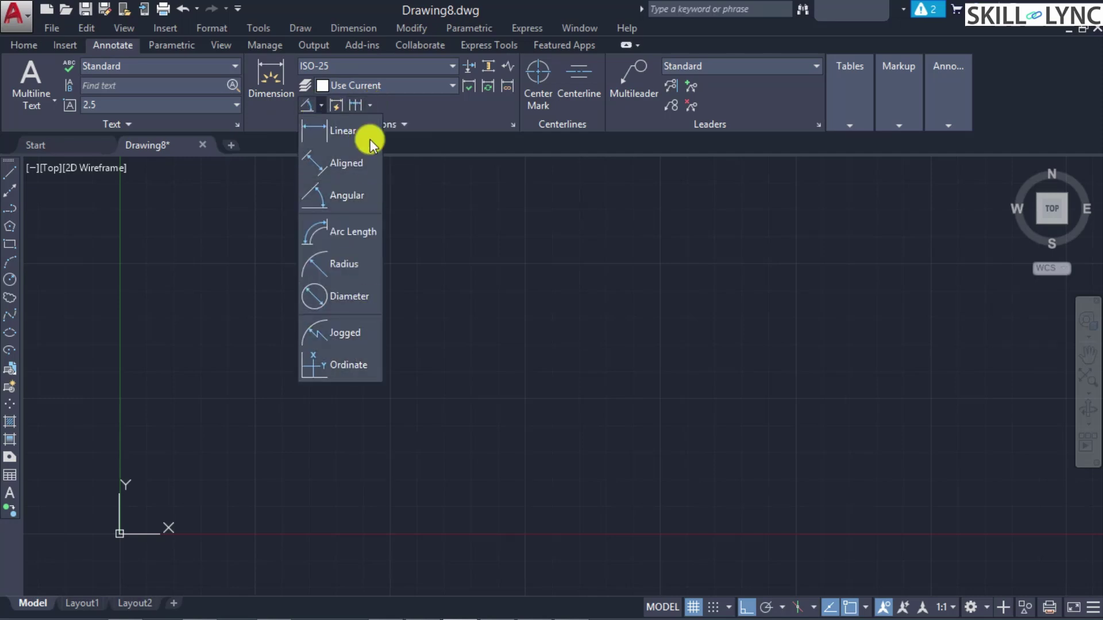
left_click(435, 104)
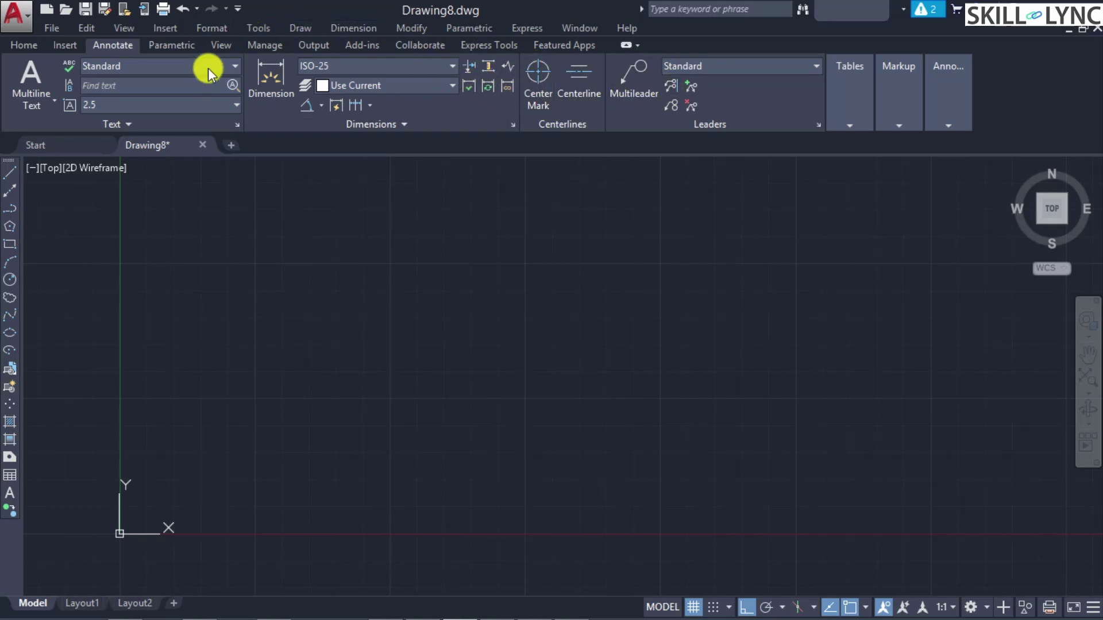
left_click(422, 122)
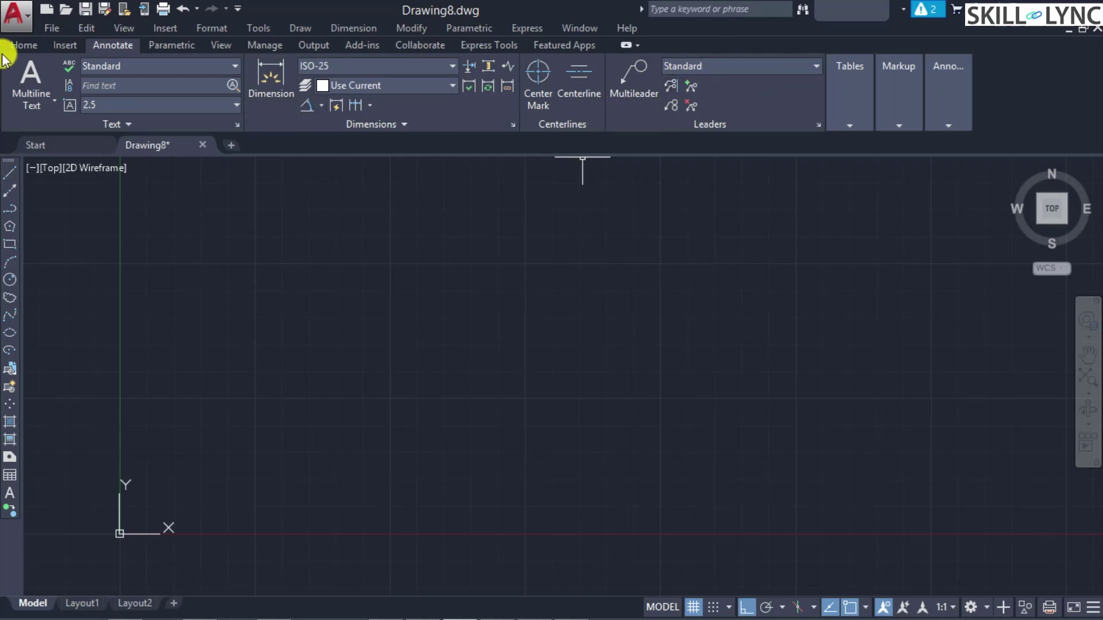
left_click(24, 46)
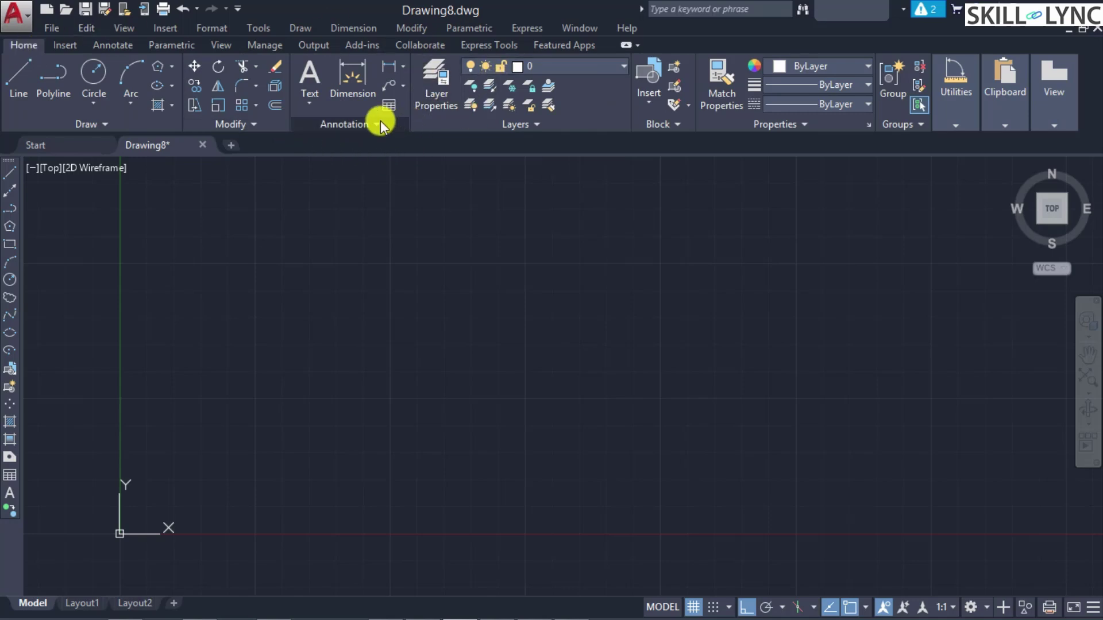
left_click(403, 67)
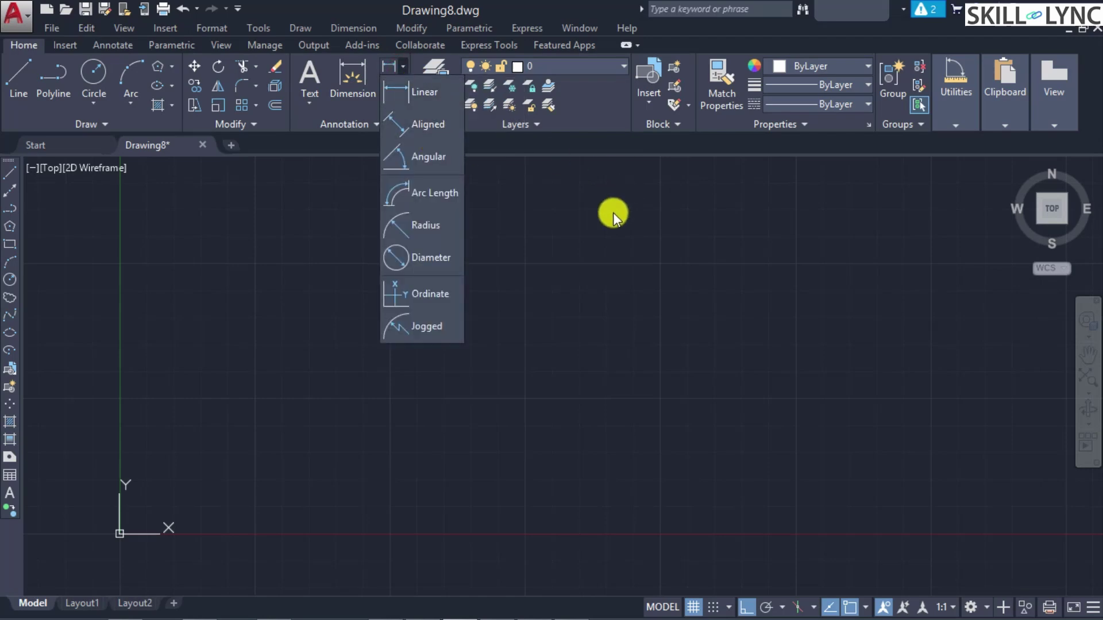
left_click(572, 234)
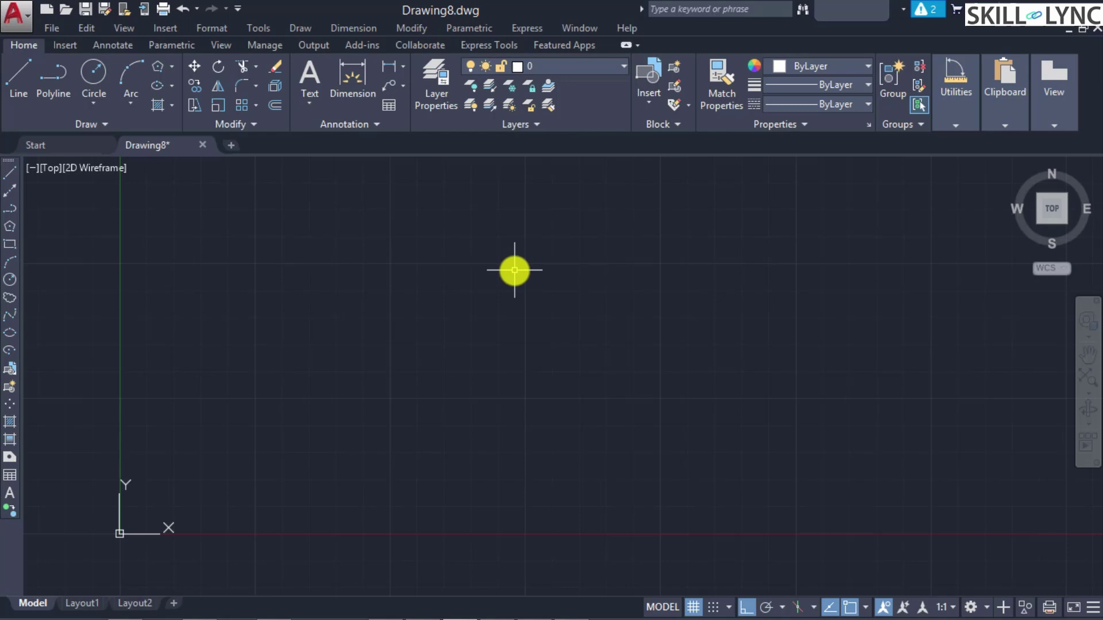
- Browse the suggested commands and system variables that begin with DIM, then dismiss the list
type("DIM")
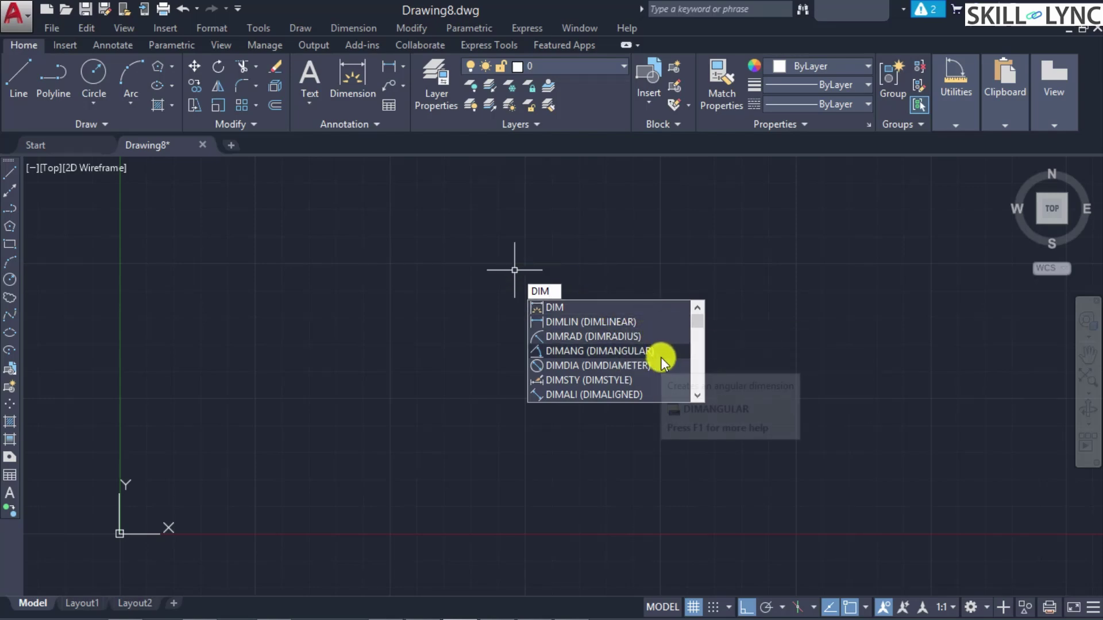
left_click(696, 396)
scroll(696, 395, "down", 7)
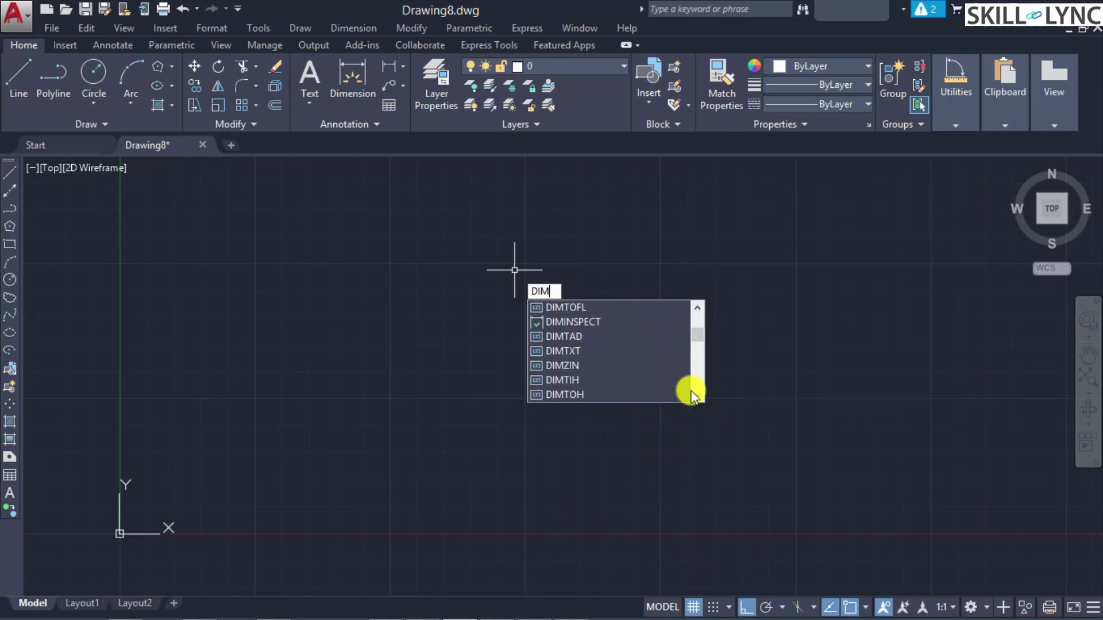
scroll(693, 397, "down", 7)
scroll(694, 398, "down", 6)
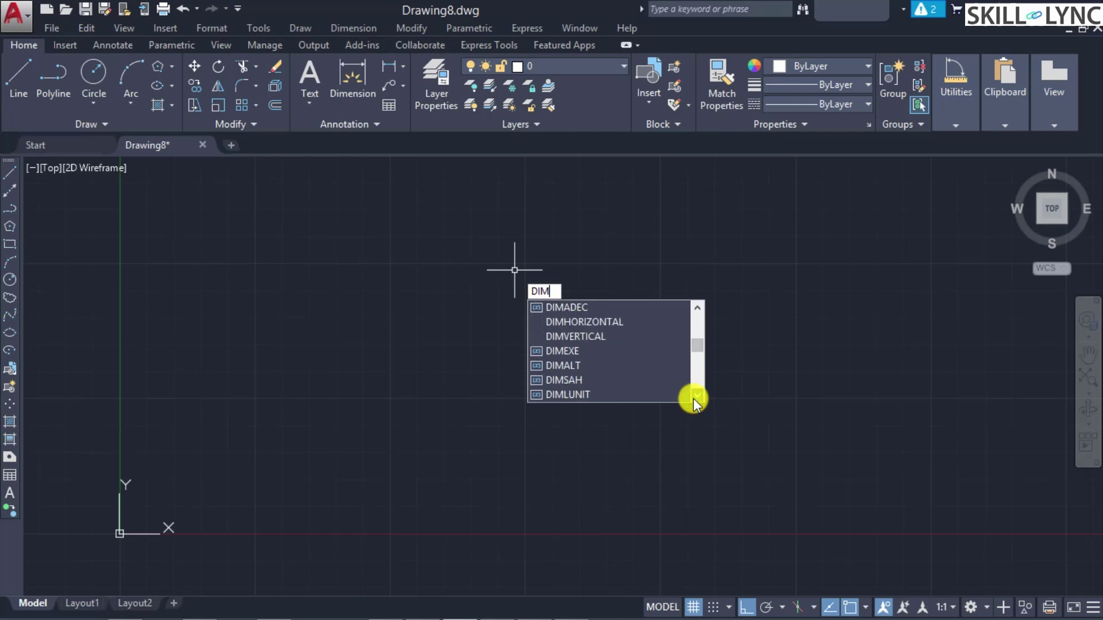
scroll(693, 398, "up", 3)
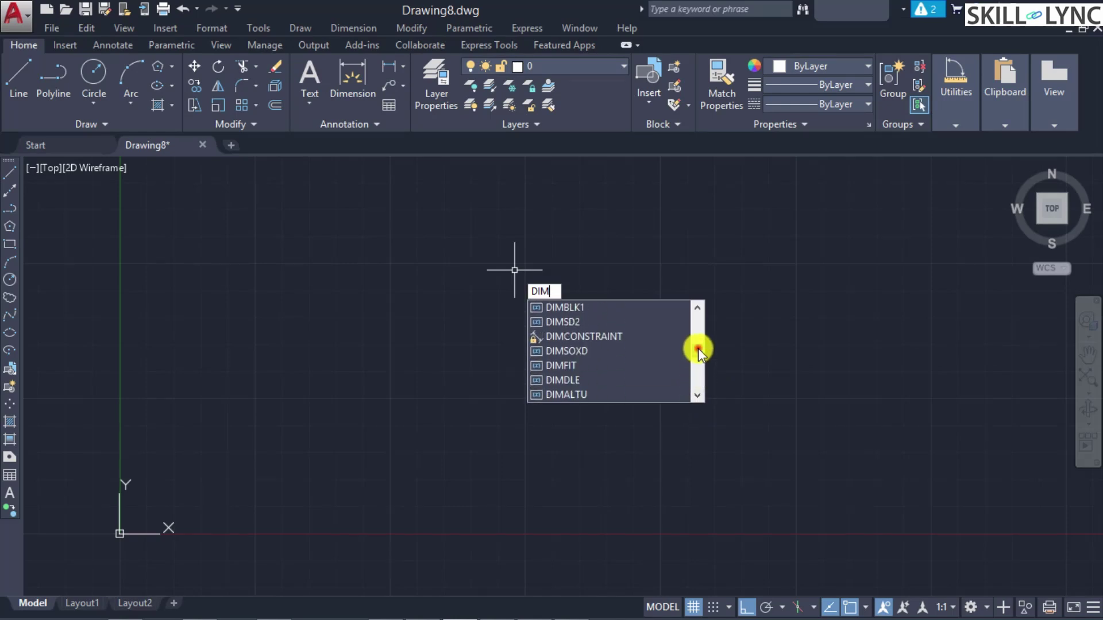
left_click_drag(698, 348, 701, 302)
left_click(330, 224)
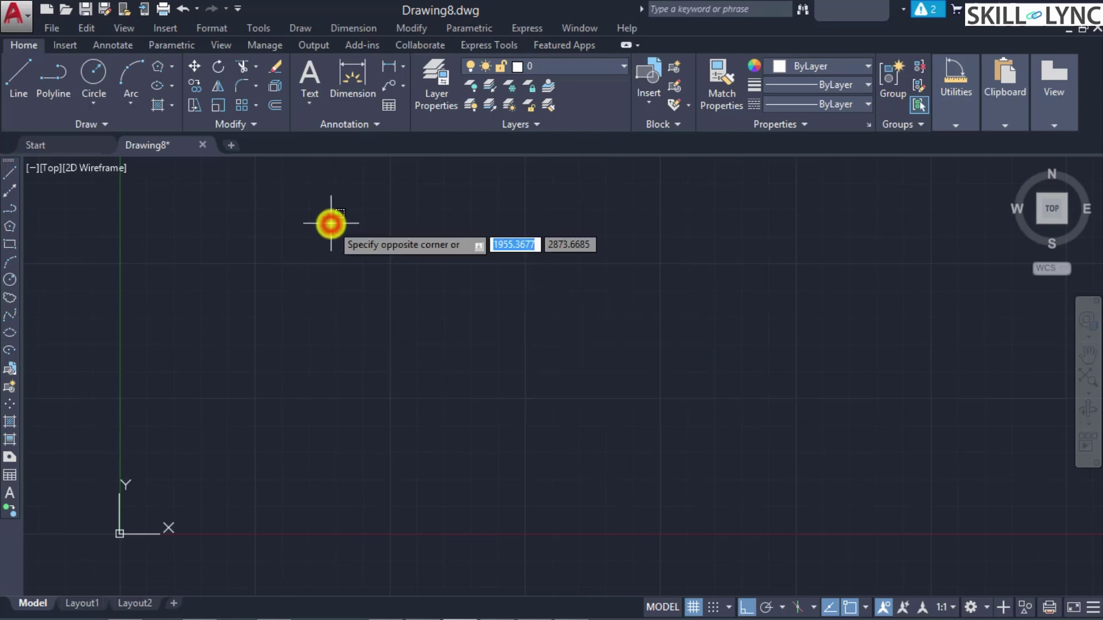
key("Escape")
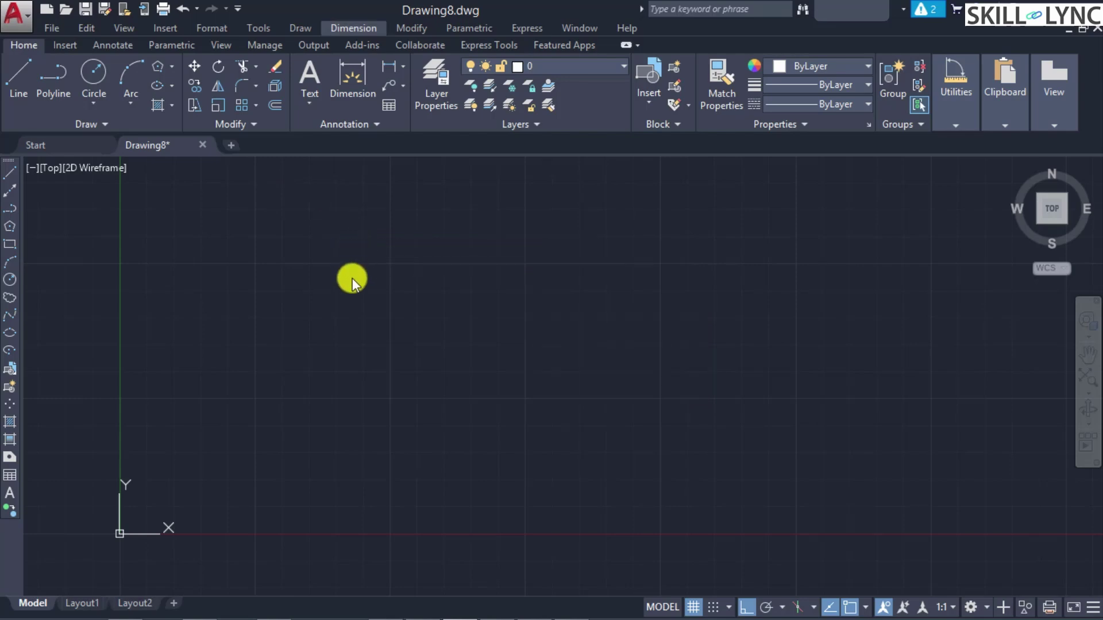
- Draw a horizontal rectangle about 262 units wide in the open drawing area near the vertical axis
middle_click_drag(353, 278, 402, 311)
left_click(406, 297)
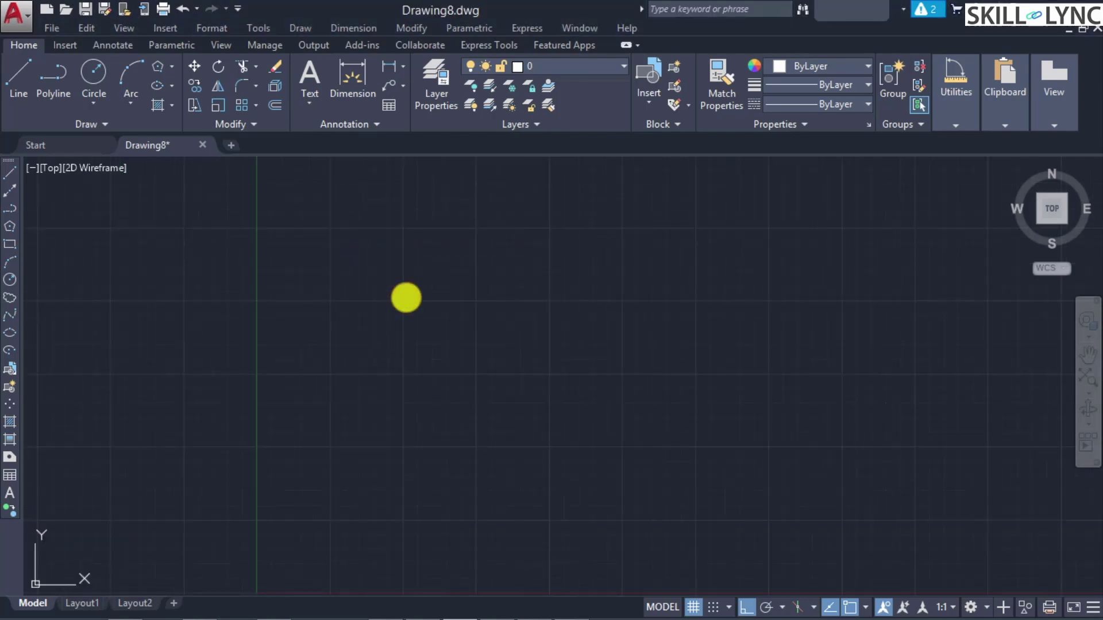
type("REC")
key("Return")
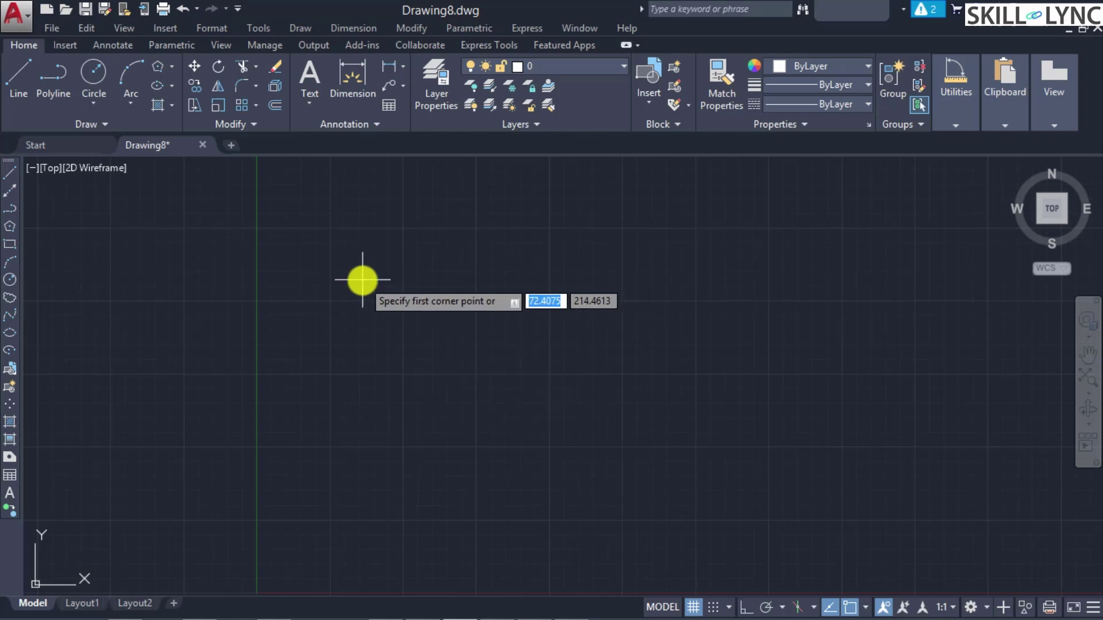
left_click(353, 274)
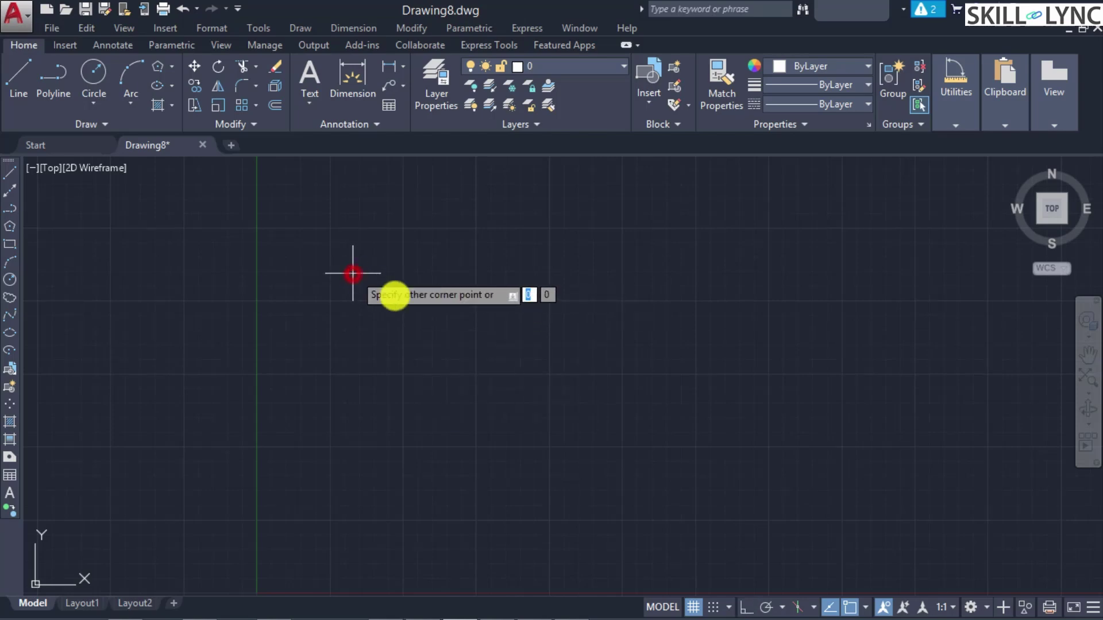
left_click(737, 458)
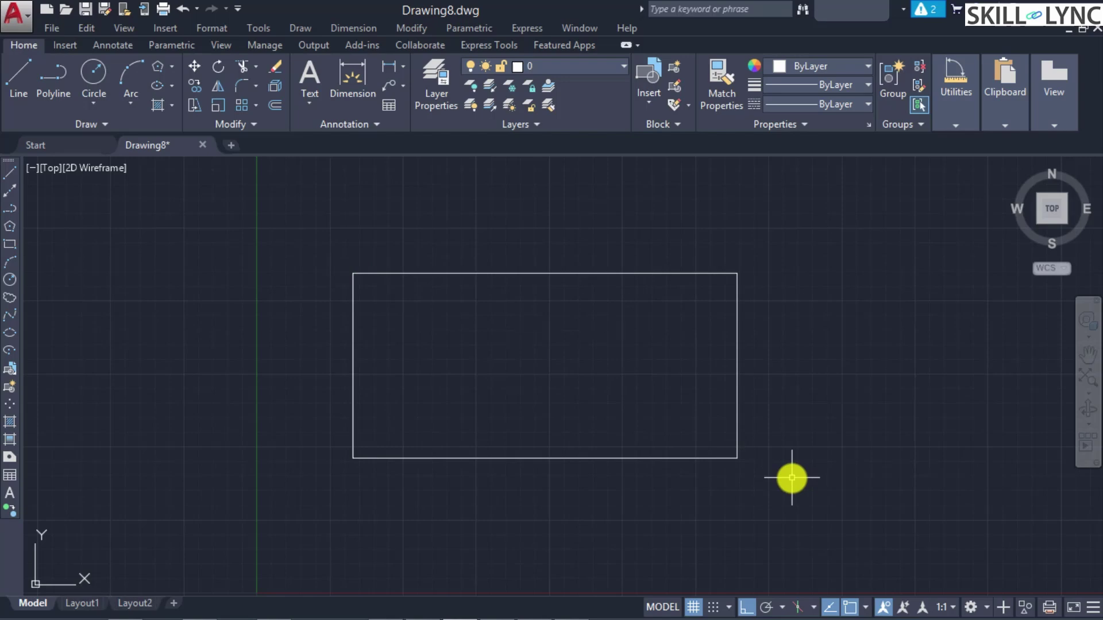
type("ERASE")
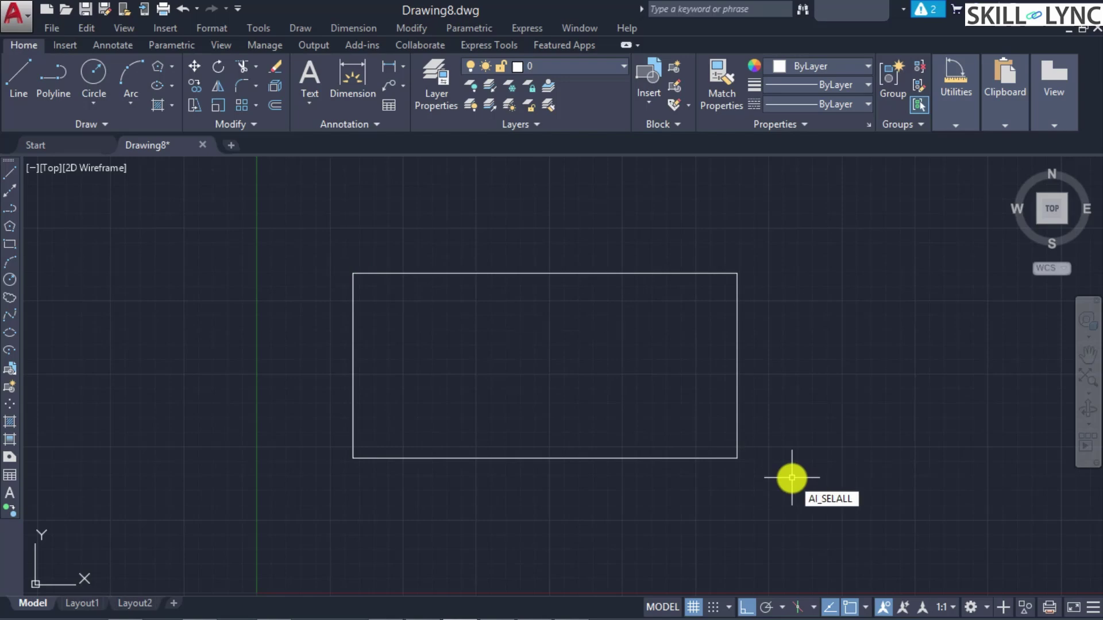
key("BackSpace")
key("BackSpace")
key("BackSpace")
key("BackSpace")
key("BackSpace")
- Add a linear dimension to the rectangle's bottom edge between its two lower corners, placing the dimension line below it
type("DIMLIN")
key("Return")
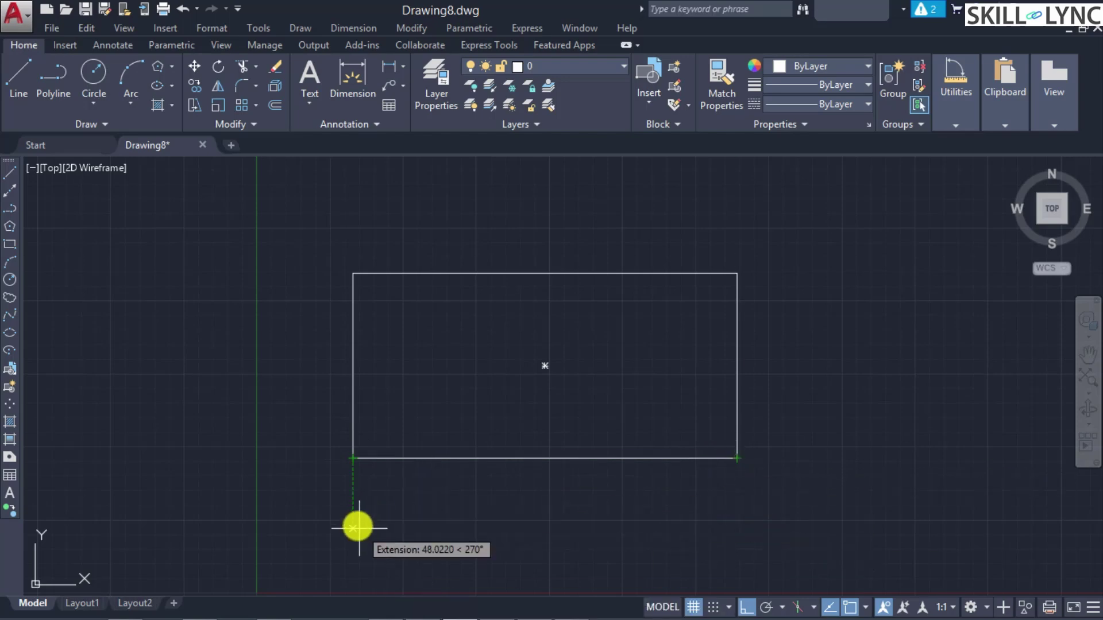
left_click(353, 458)
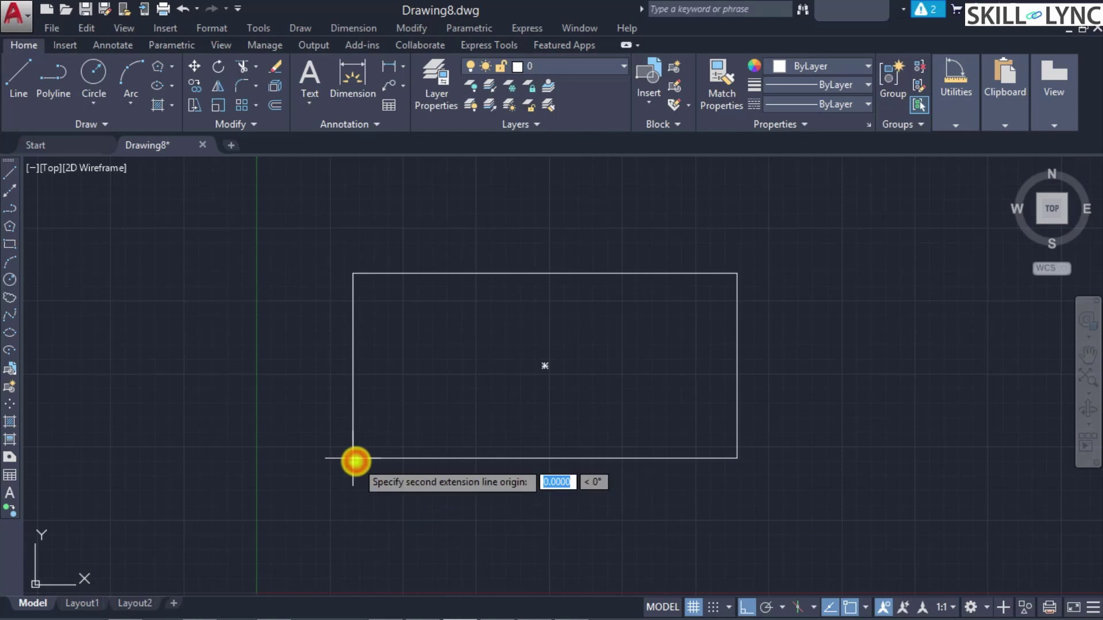
left_click(735, 456)
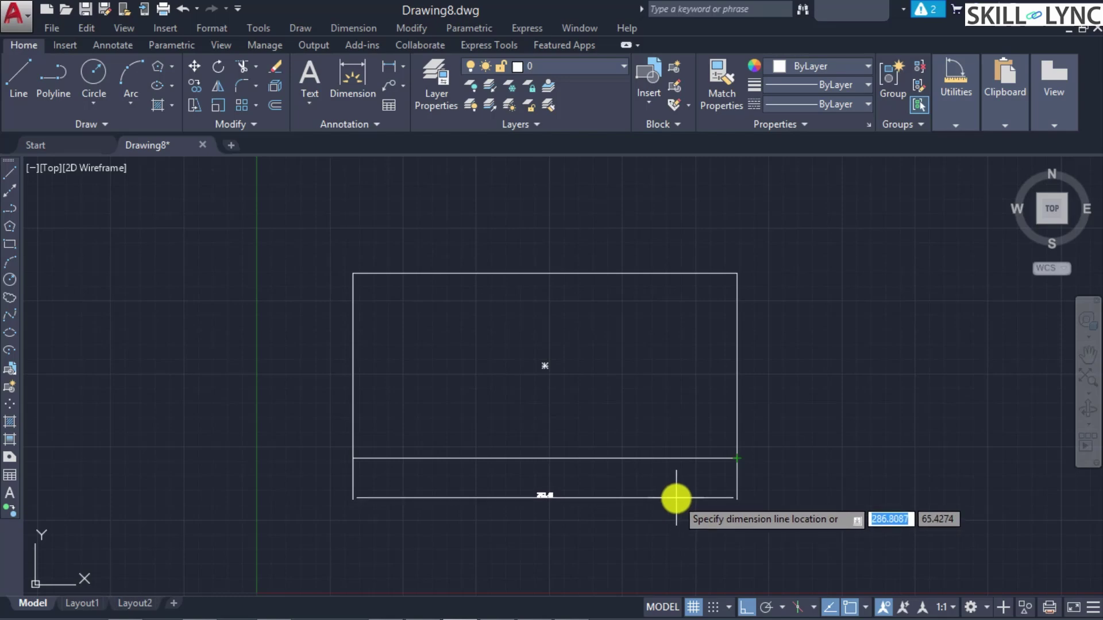
left_click(676, 498)
- Inspect the bottom dimension's text, arrowheads and the gap between its extension line and the rectangle's lower-left corner
scroll(494, 454, "up", 2)
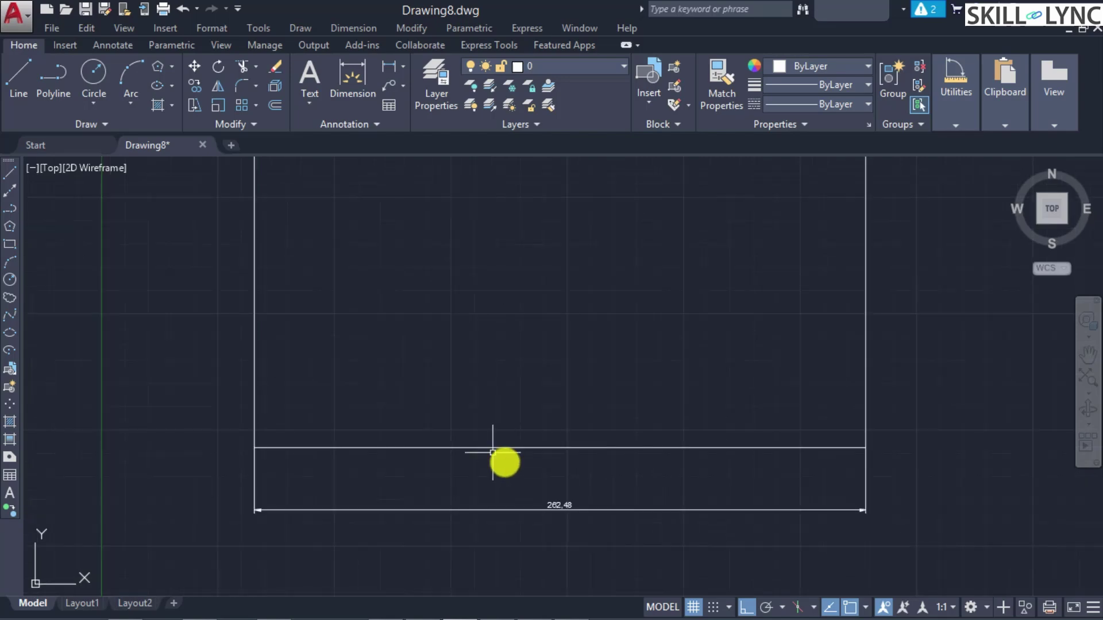
scroll(542, 485, "up", 2)
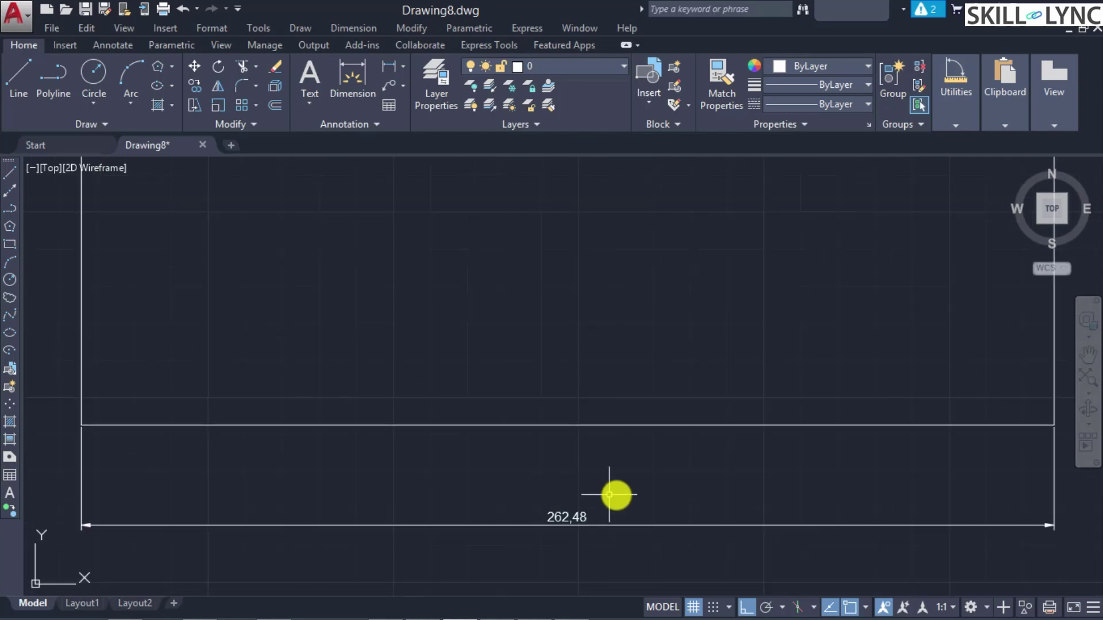
scroll(859, 497, "down", 2)
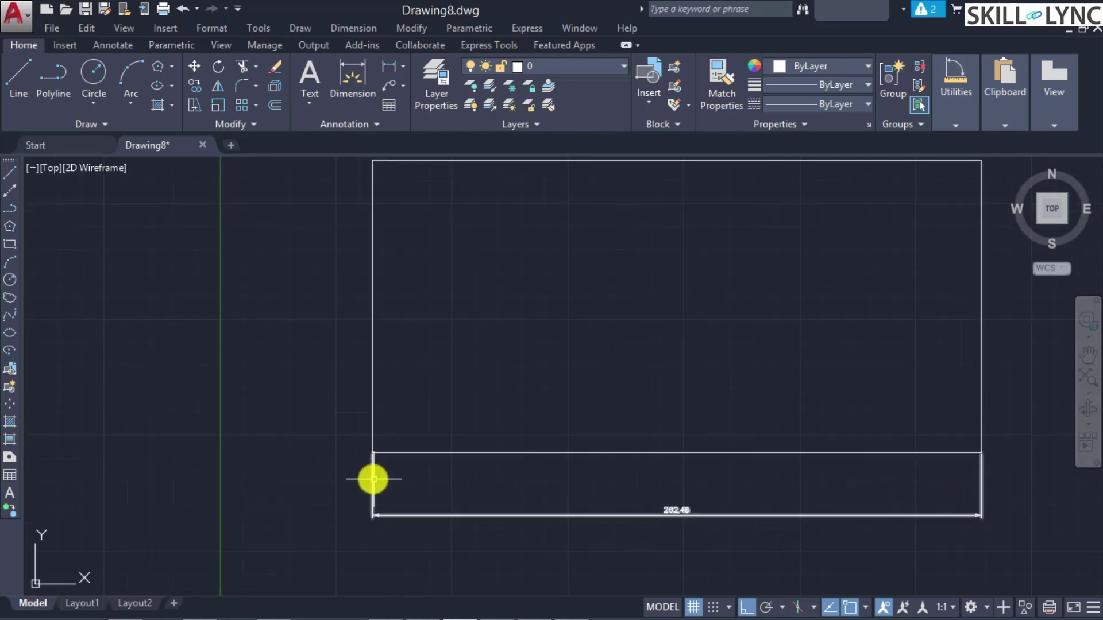
scroll(368, 453, "up", 5)
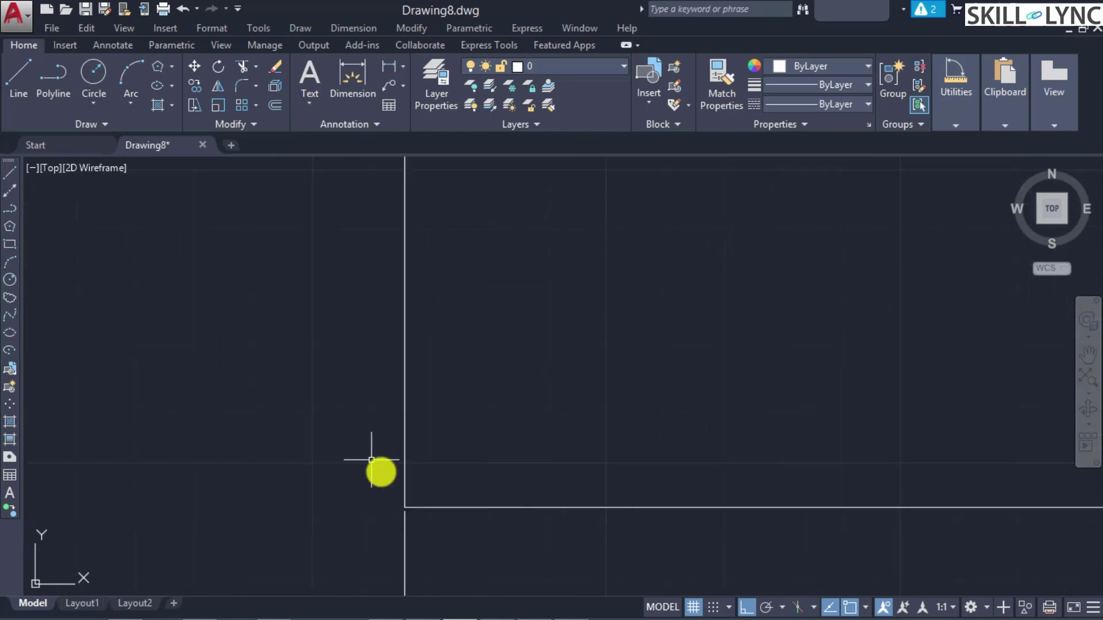
scroll(402, 494, "down", 1)
scroll(554, 532, "down", 2)
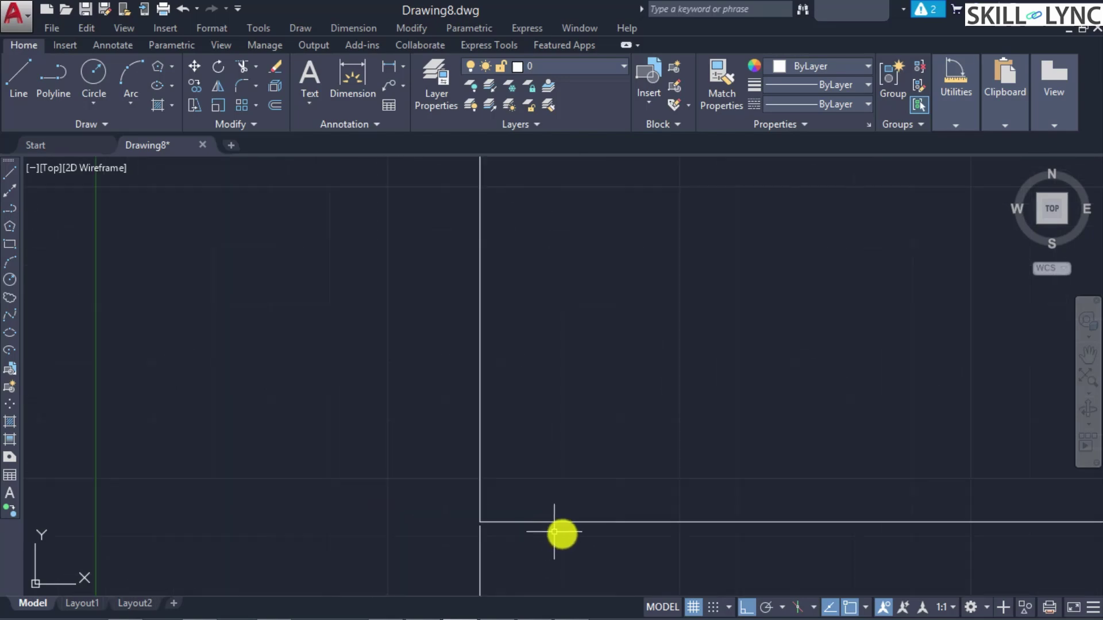
scroll(632, 546, "down", 3)
scroll(804, 569, "up", 3)
scroll(796, 582, "down", 3)
scroll(794, 583, "up", 1)
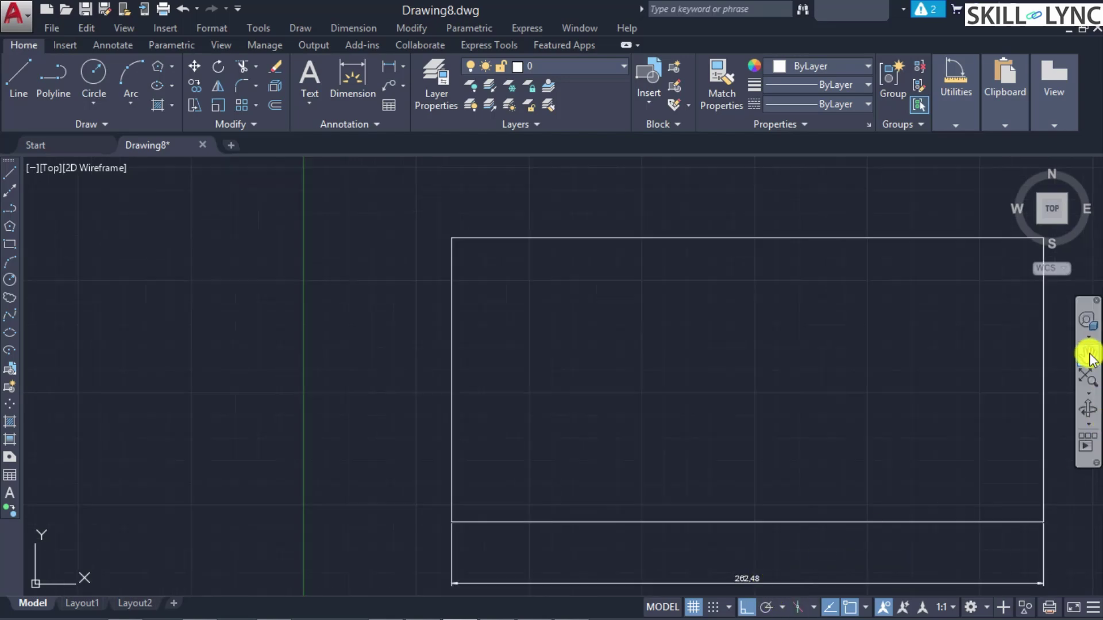
left_click(1087, 376)
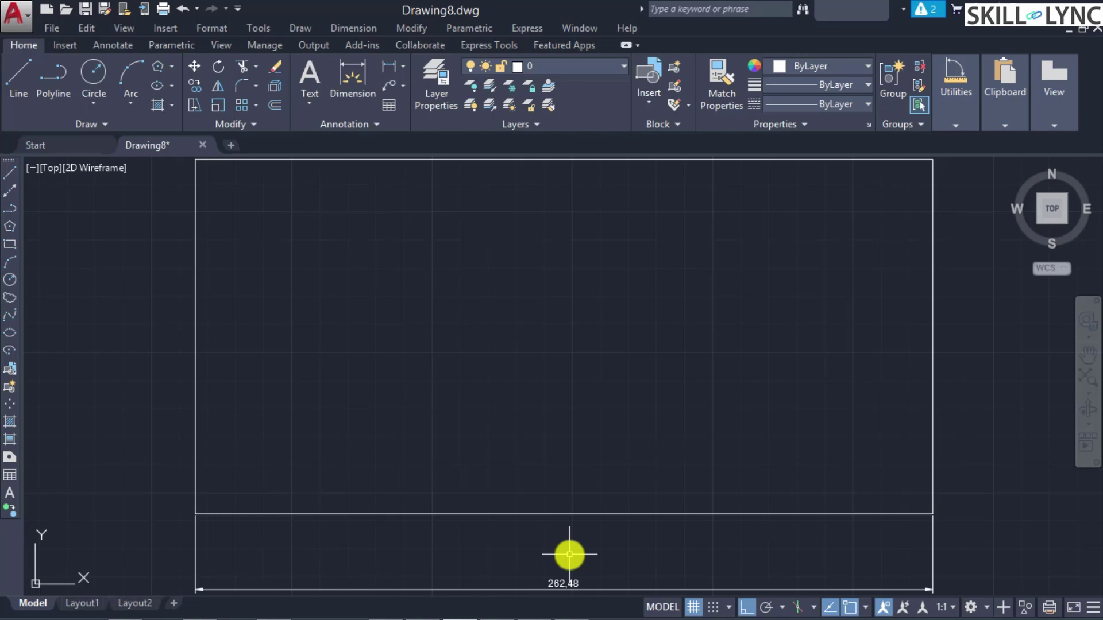
key("Return")
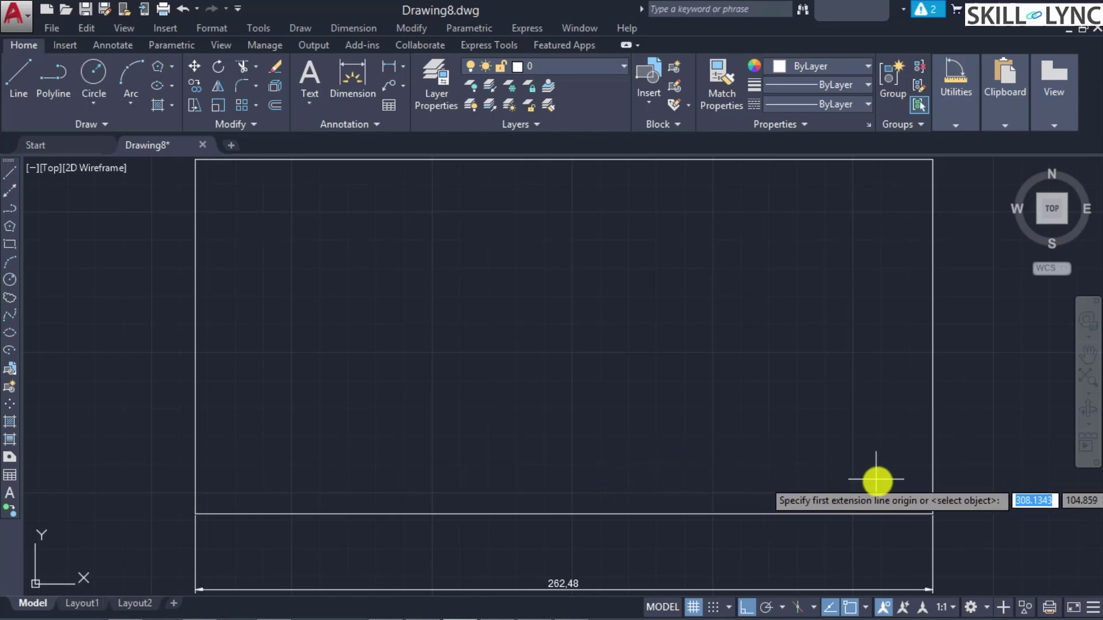
left_click(931, 515)
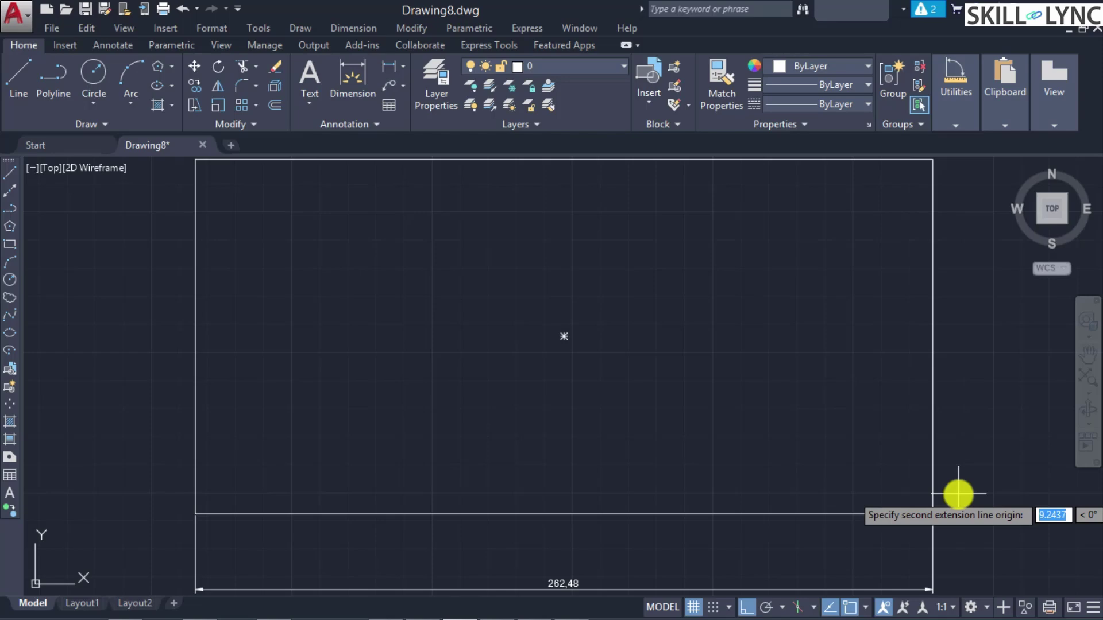
key("Escape")
- Show the command line in the drawing window
key("ctrl+9")
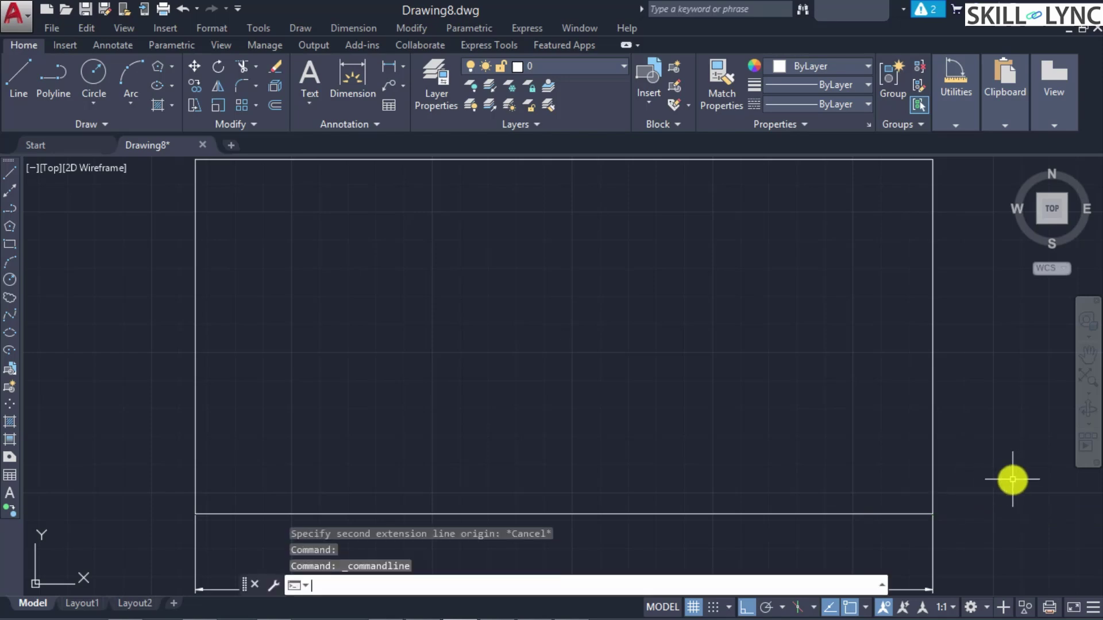
- Try the Horizontal option of a linear dimension picked between the two right corners of the rectangle
key("Up")
key("Up")
key("Return")
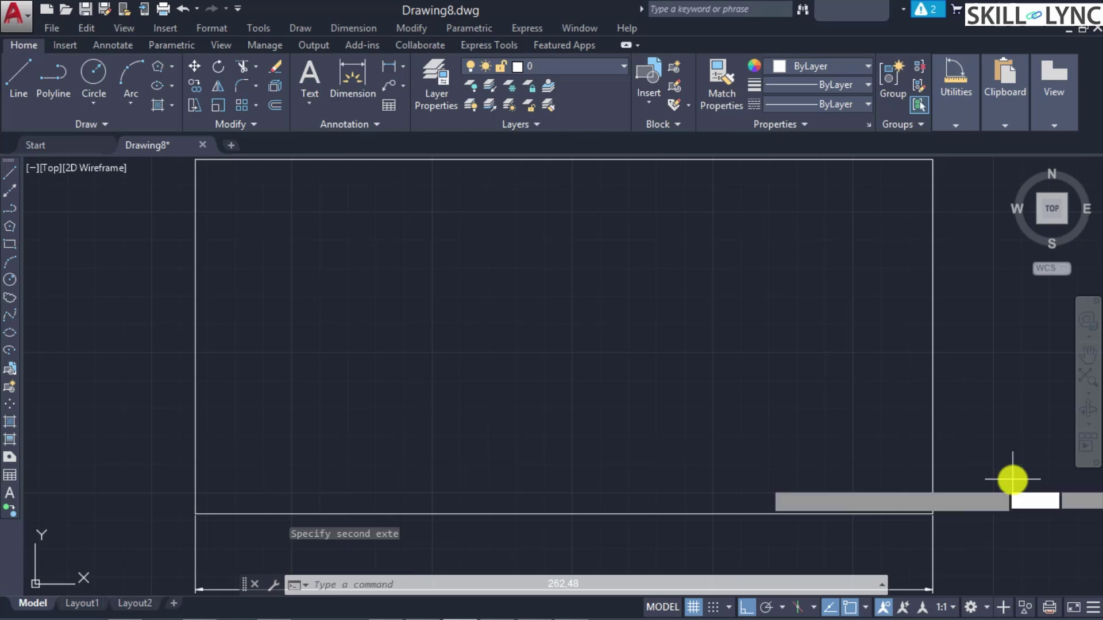
left_click(933, 511)
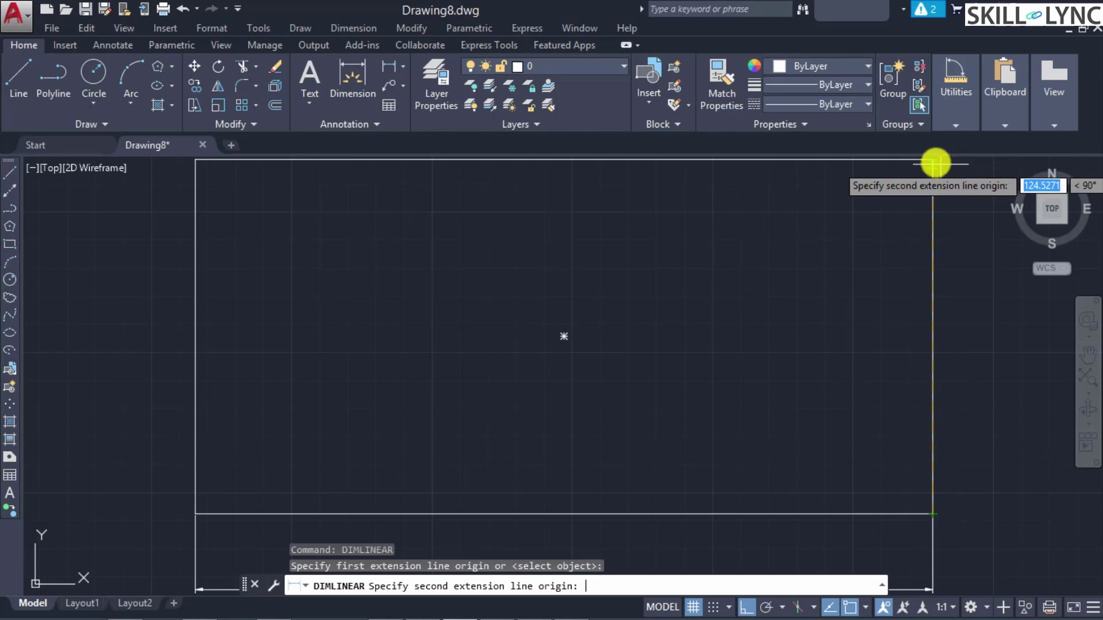
left_click(934, 162)
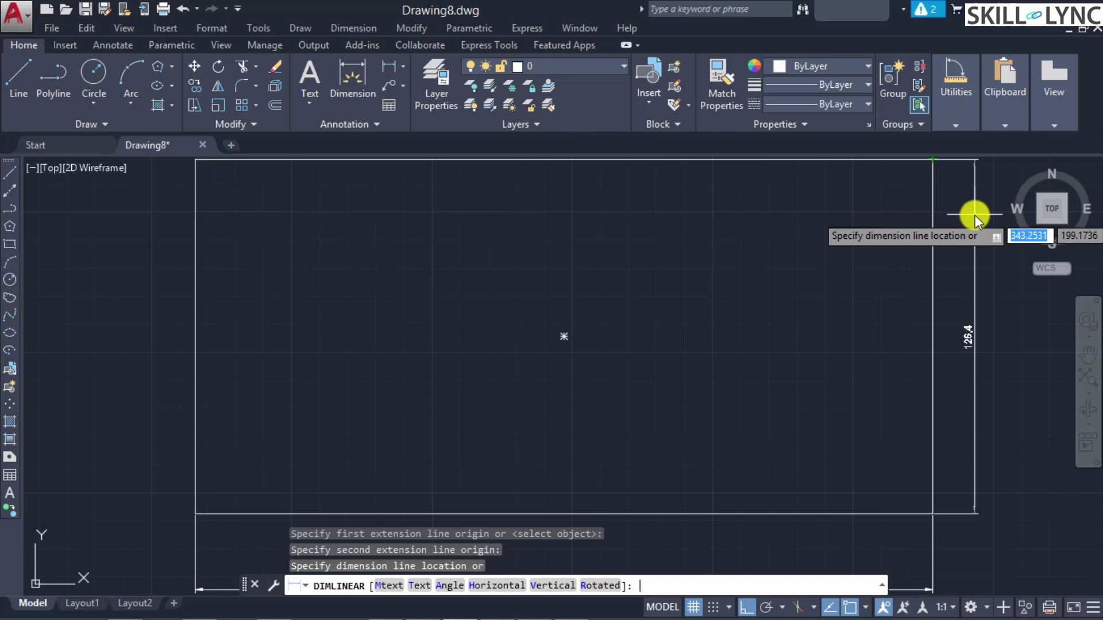
type("h")
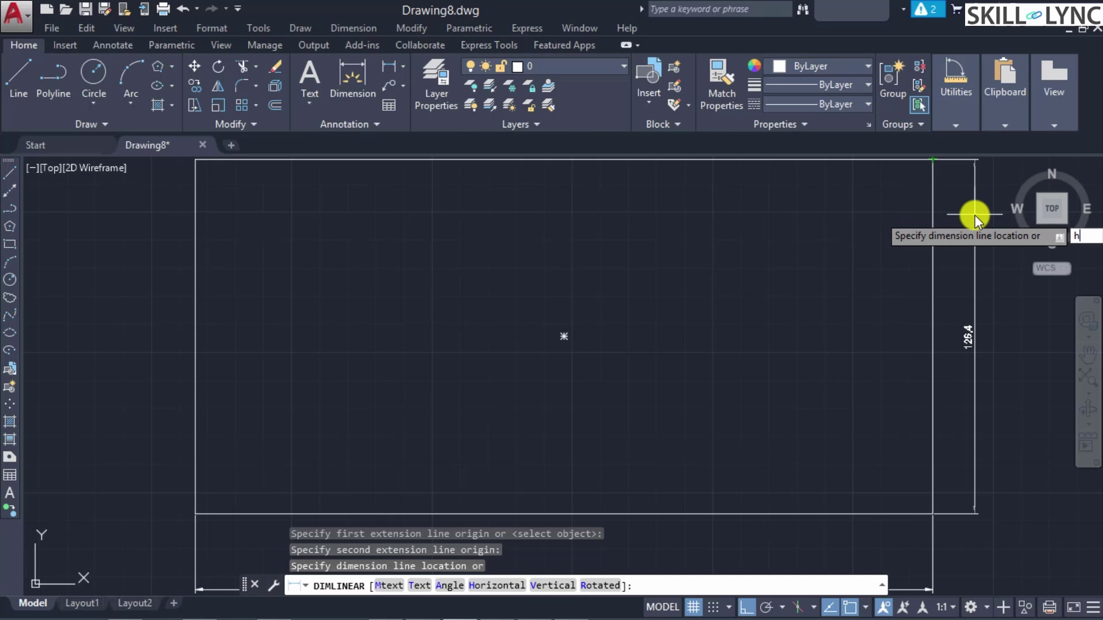
key("Return")
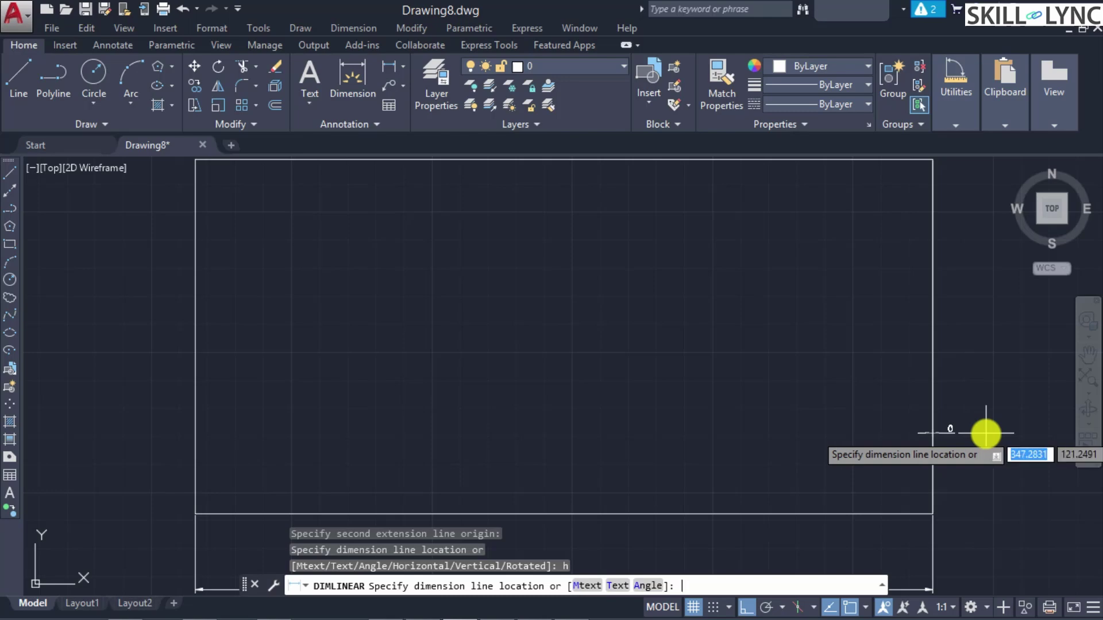
key("Escape")
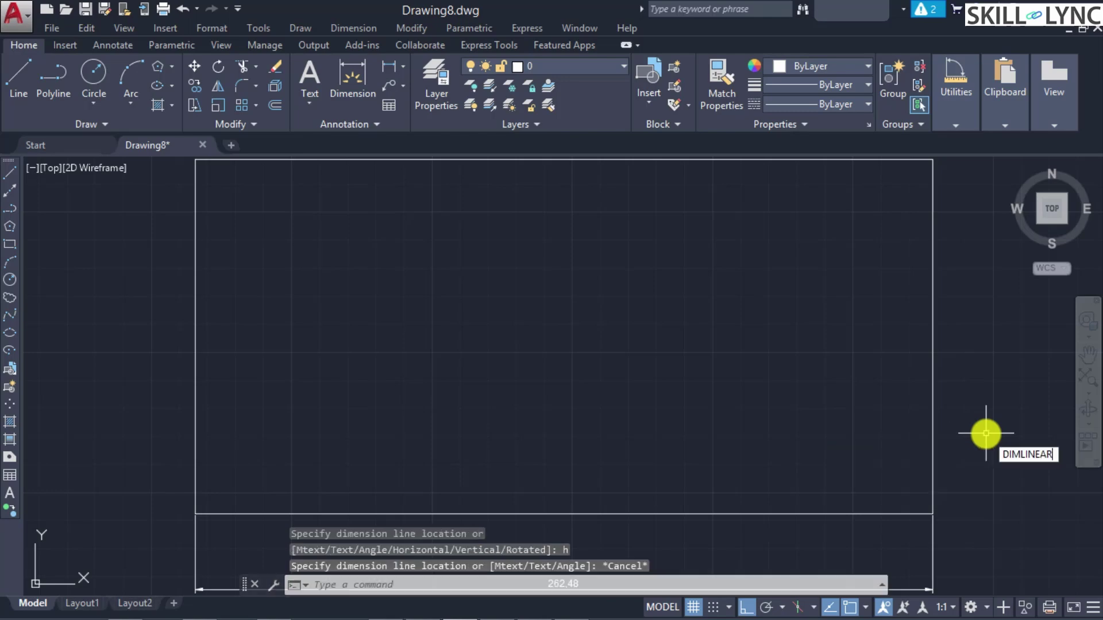
- Try a linear dimension at the rectangle's right edge with its text replaced by "Height" through the Mtext option
key("Return")
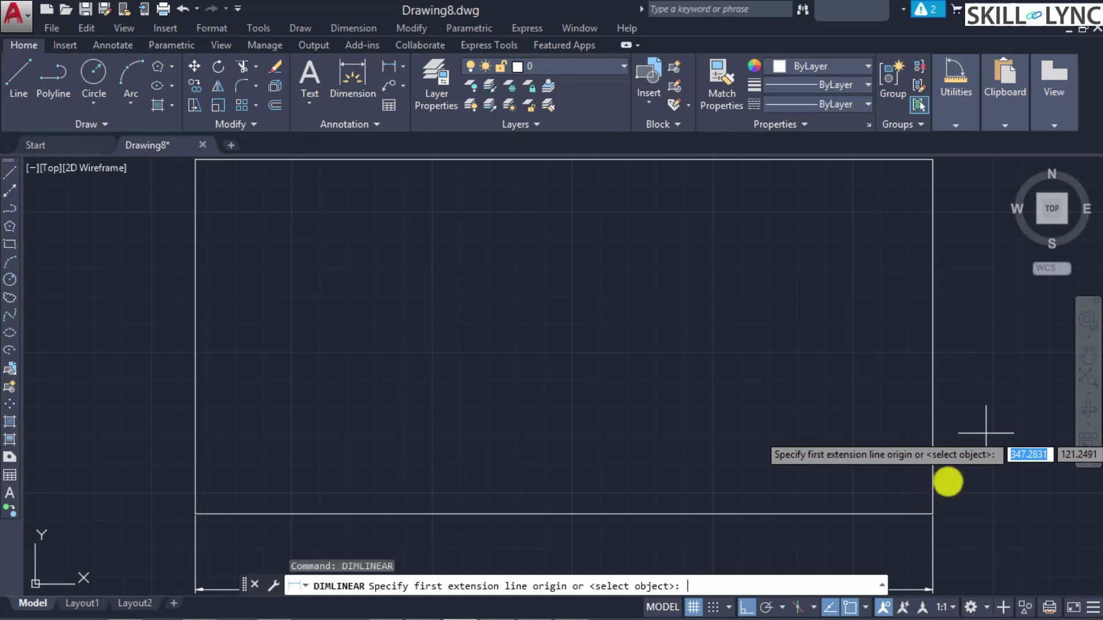
left_click(931, 513)
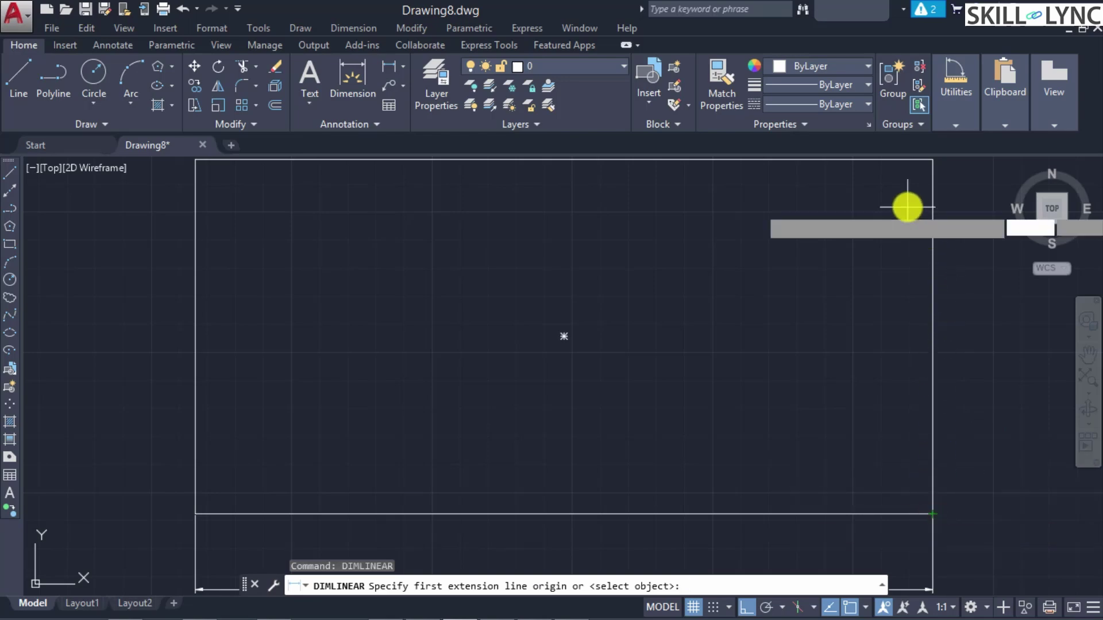
left_click(932, 161)
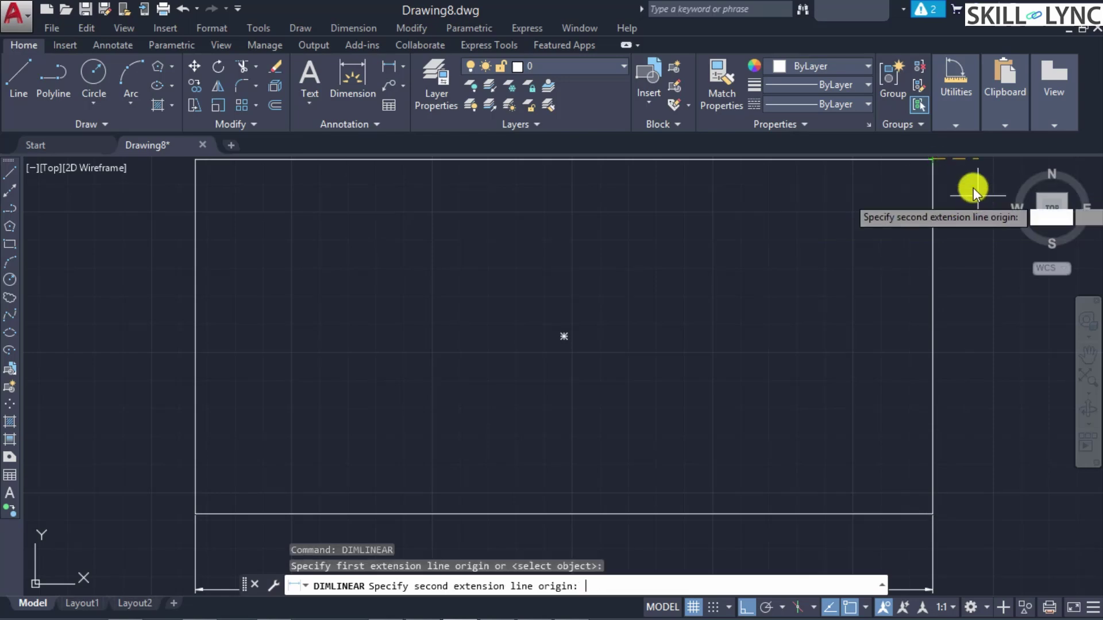
left_click(933, 161)
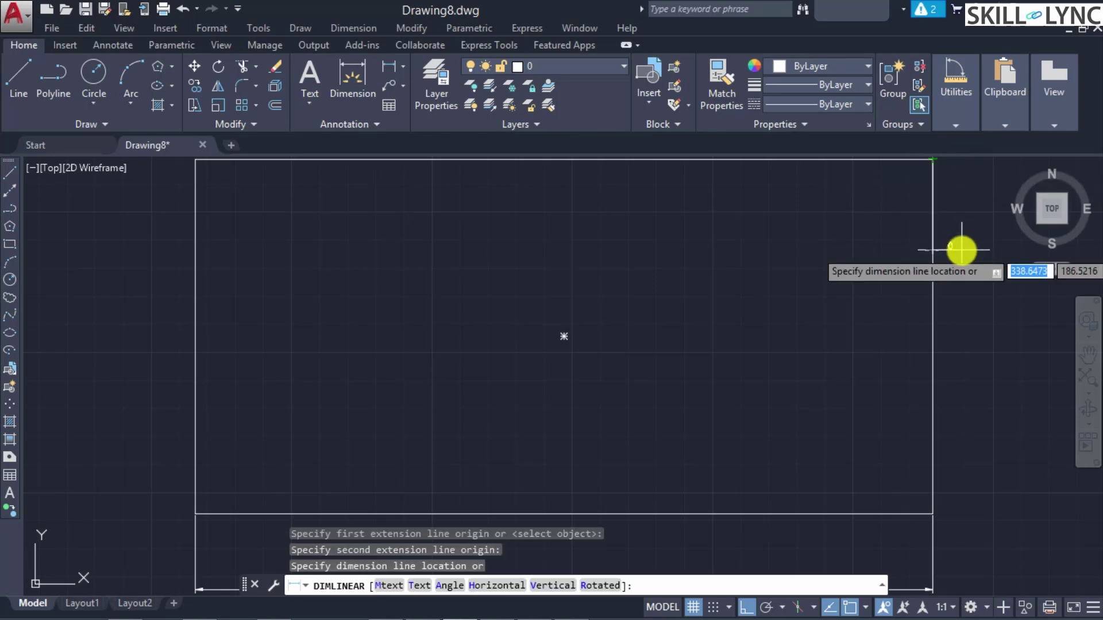
type("m")
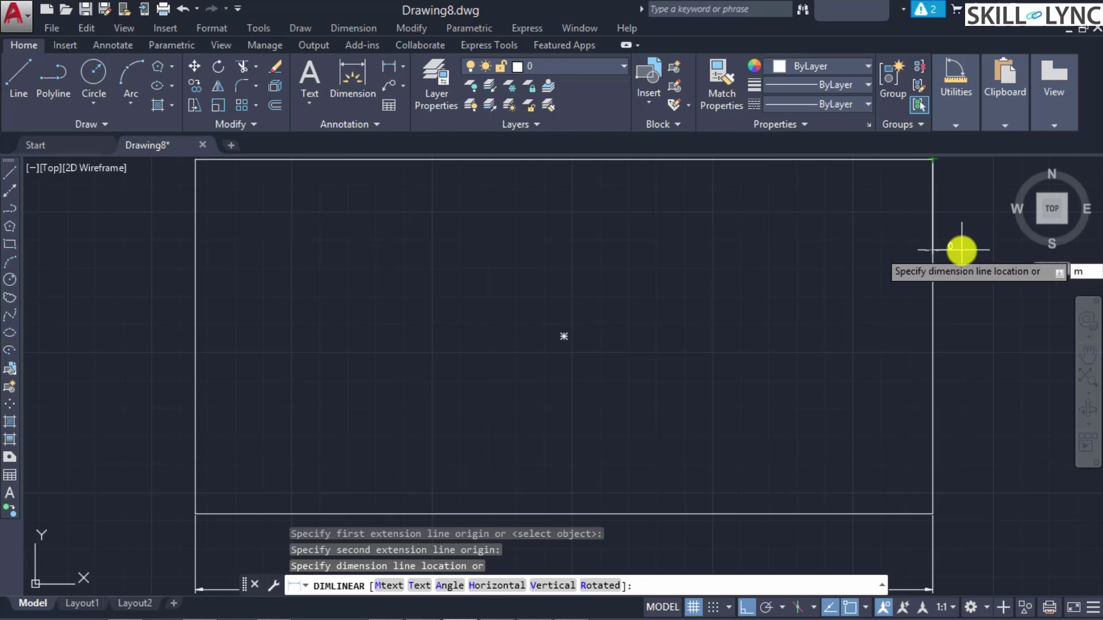
key("Return")
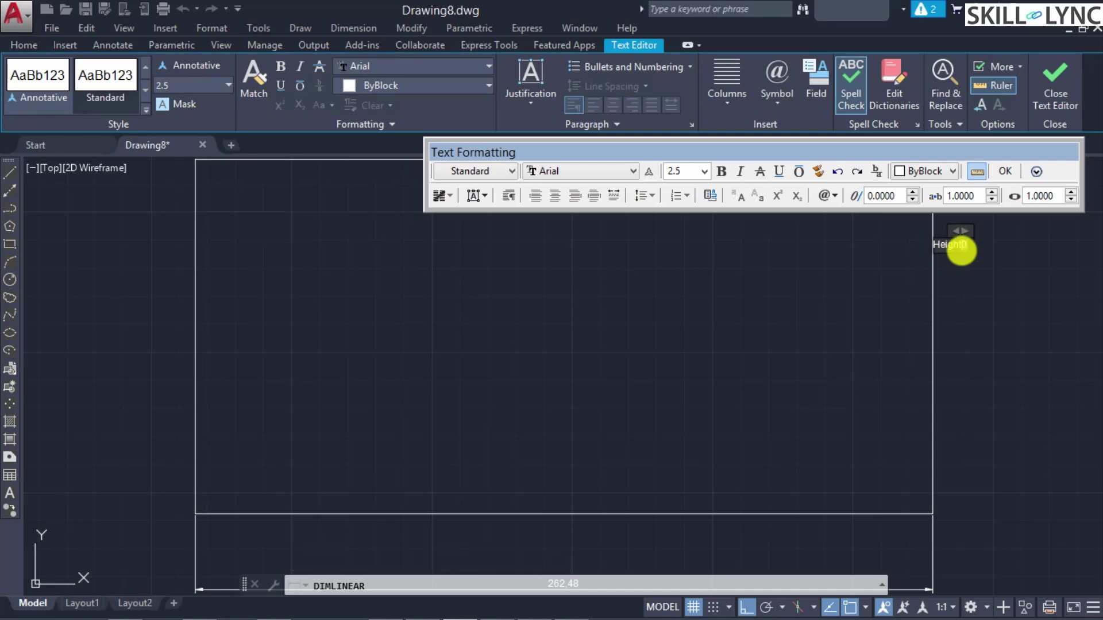
key("Return")
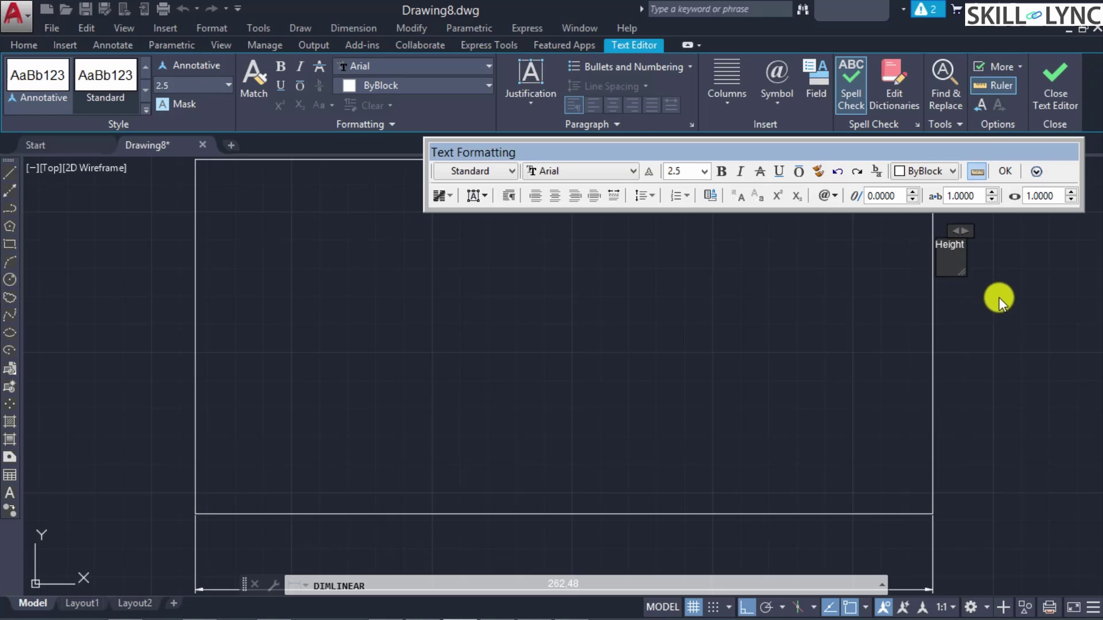
left_click(1003, 171)
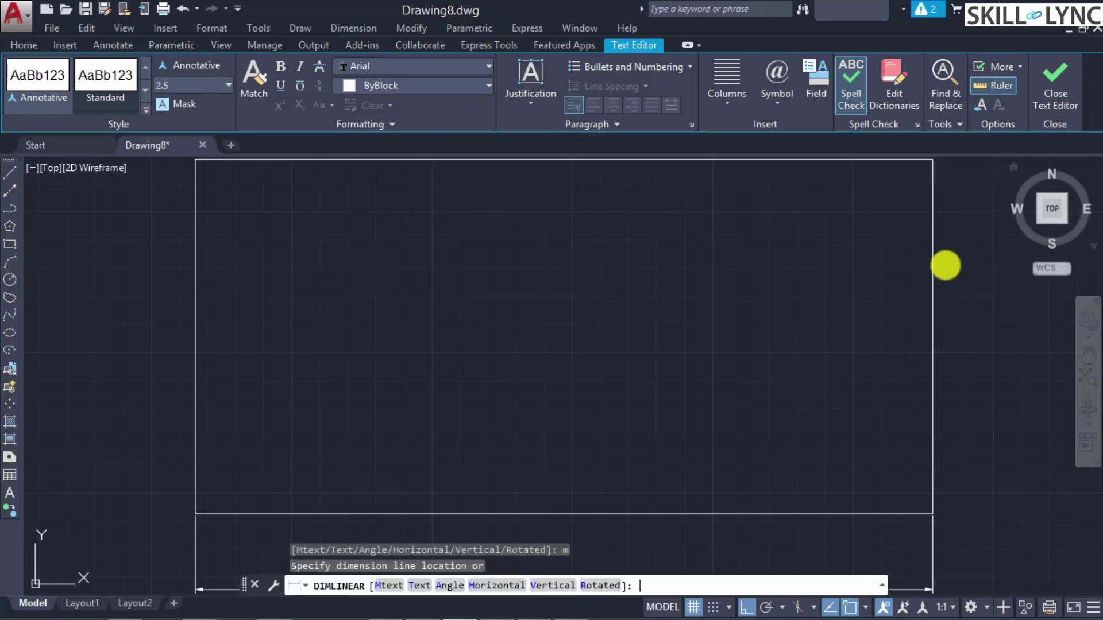
left_click(975, 274)
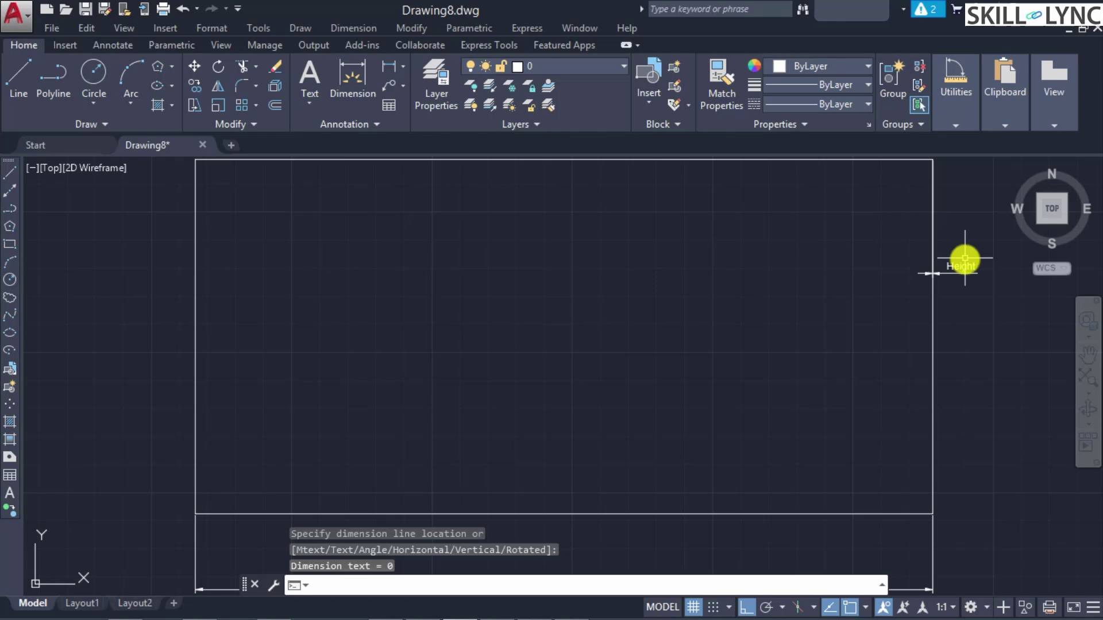
- Delete the "Height" dimension at the rectangle's right edge
left_click(954, 268)
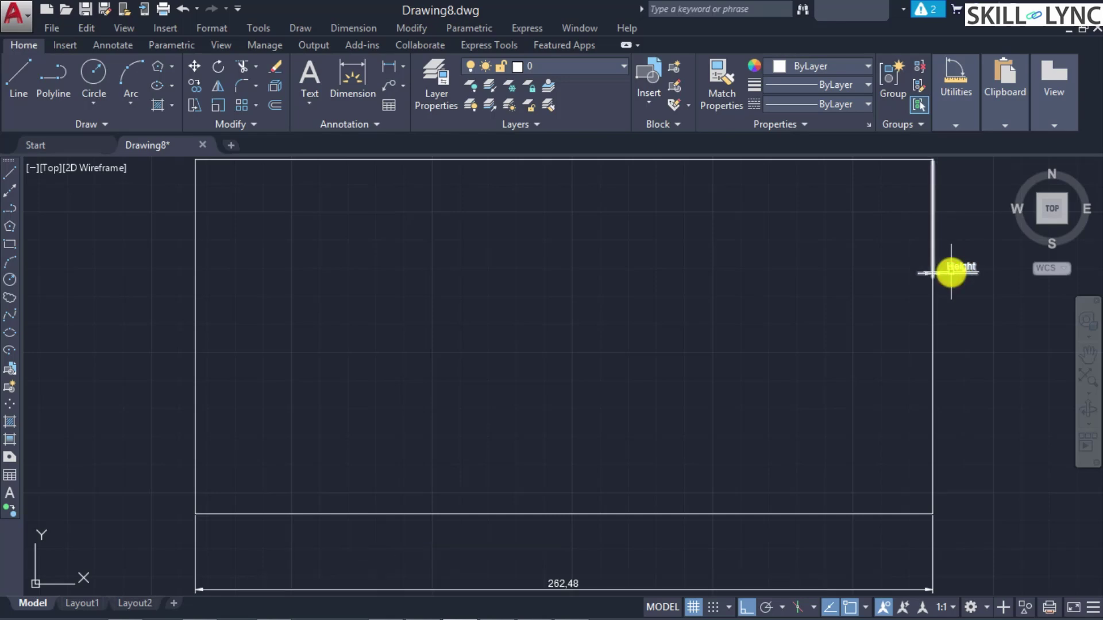
left_click(955, 273)
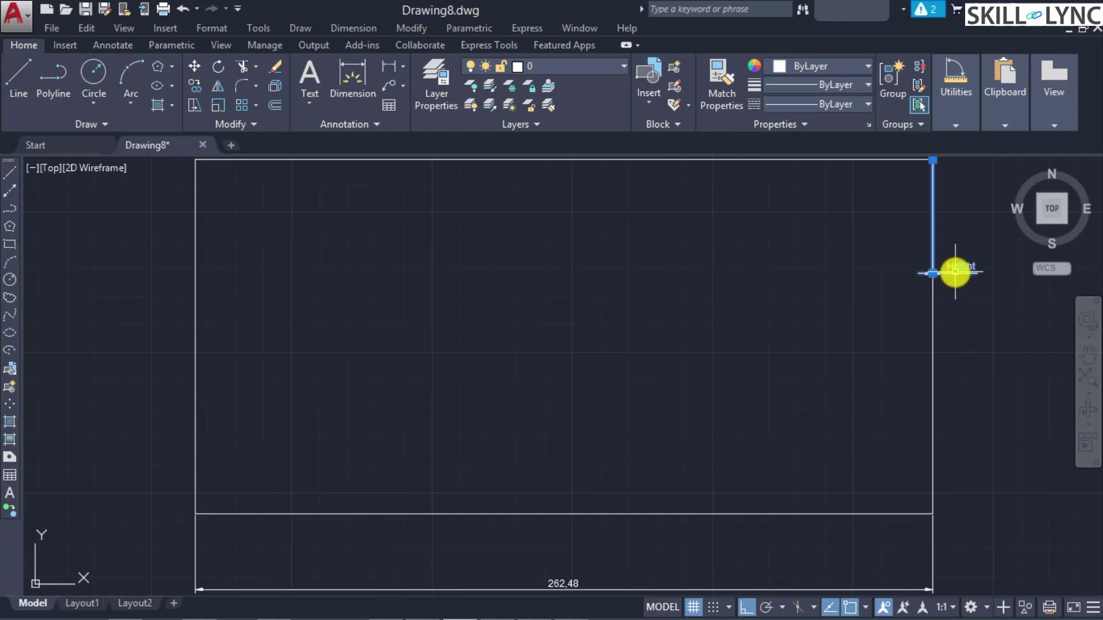
key("Delete")
- Begin a linear dimension from the rectangle's lower-right to its upper-right corner and restrict it to the Vertical option
type("dimlin")
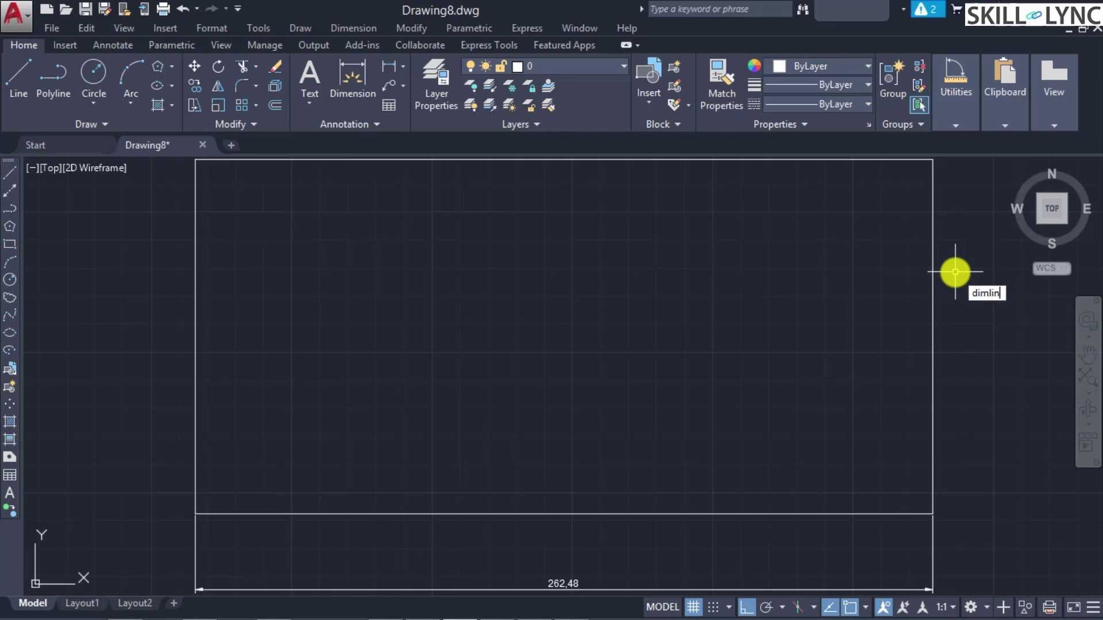
key("Return")
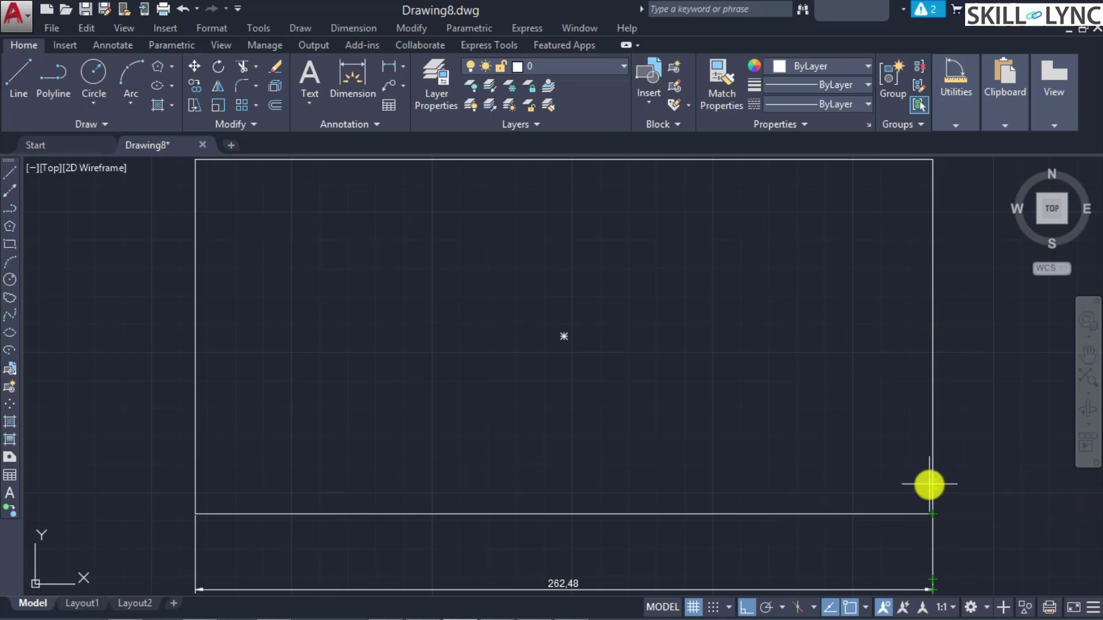
left_click(927, 514)
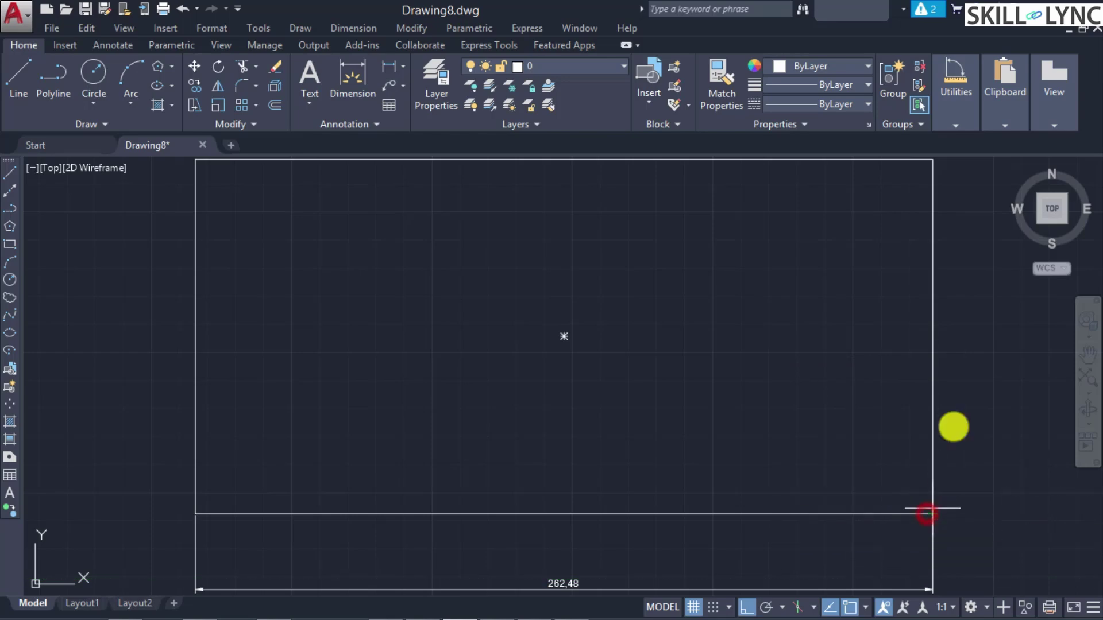
left_click(933, 164)
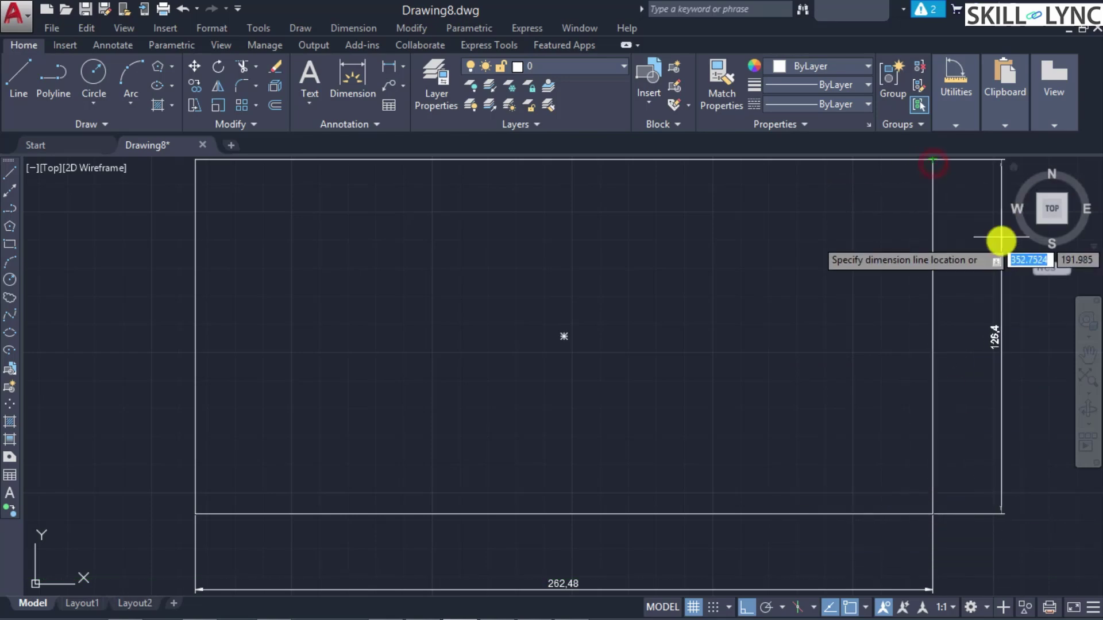
key("Down")
key("Down")
key("Down")
key("Down")
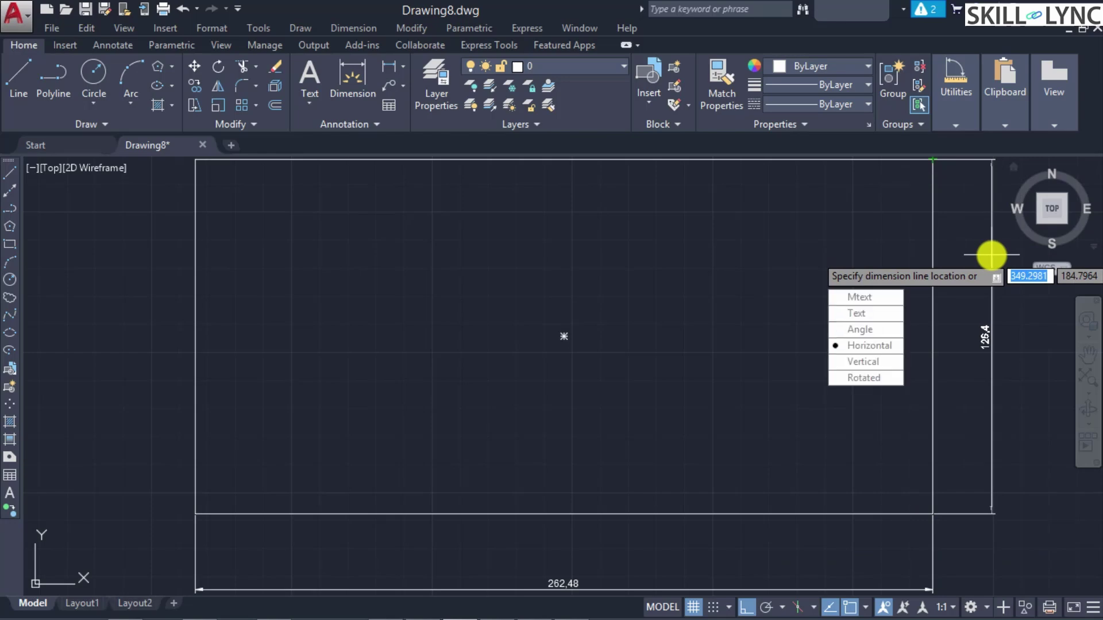
key("Return")
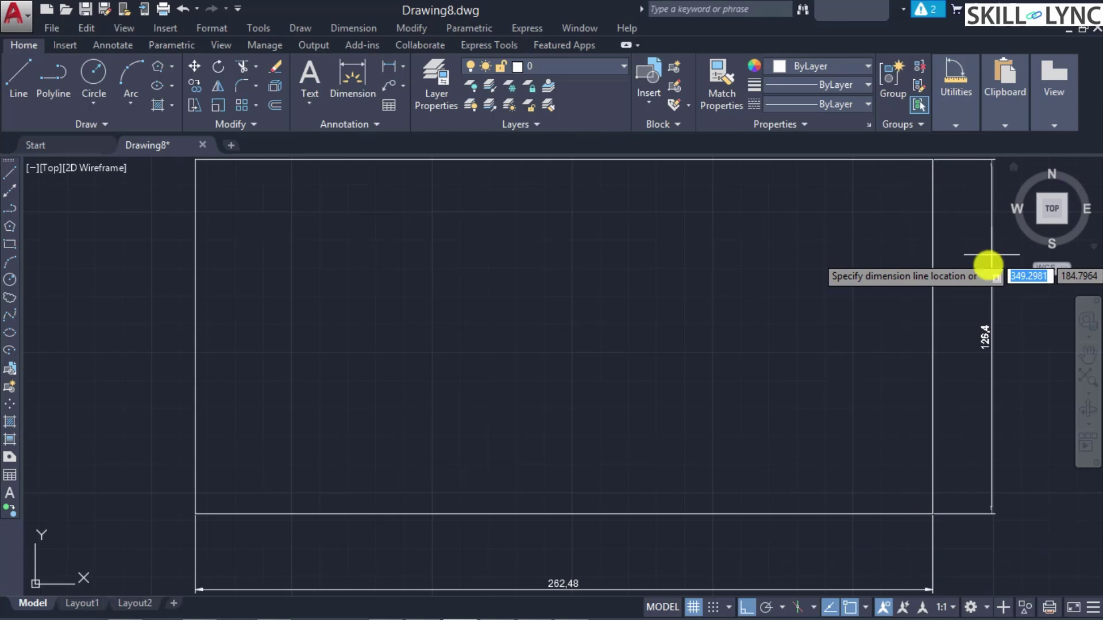
- Use Mtext to put "Height" before and "mm" after the measured value, and place the dimension line outside the rectangle's right edge
key("Down")
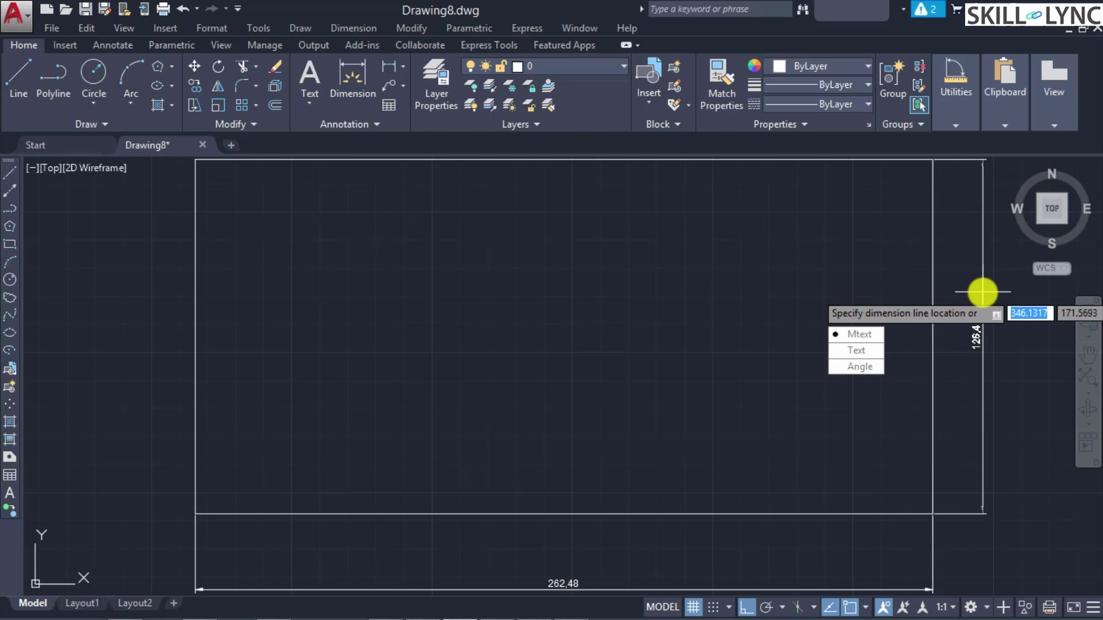
key("Return")
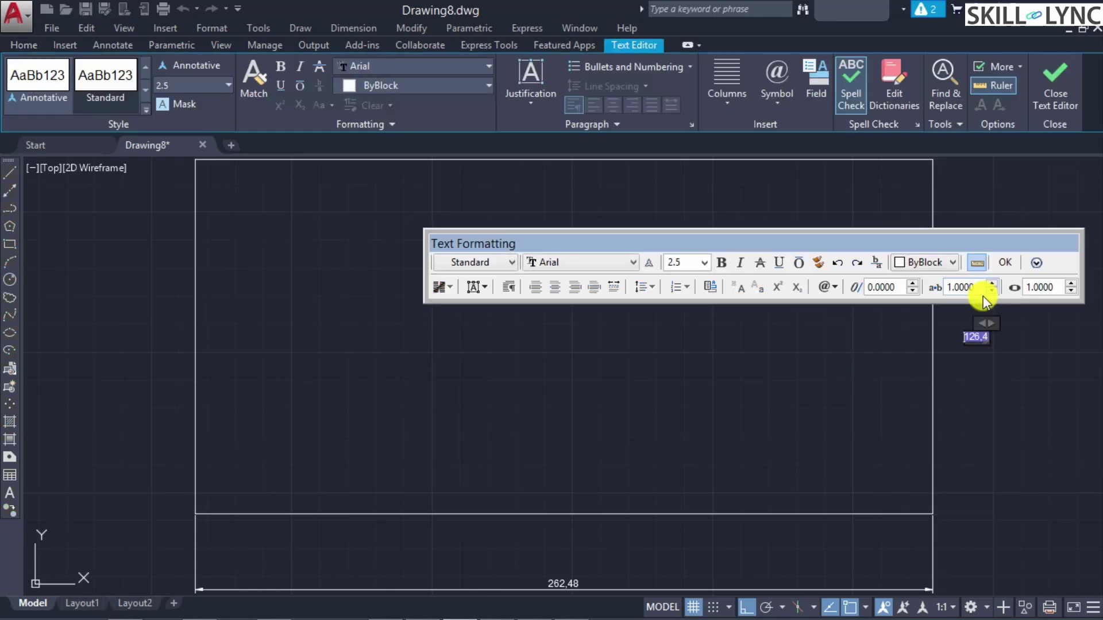
double_click(978, 338)
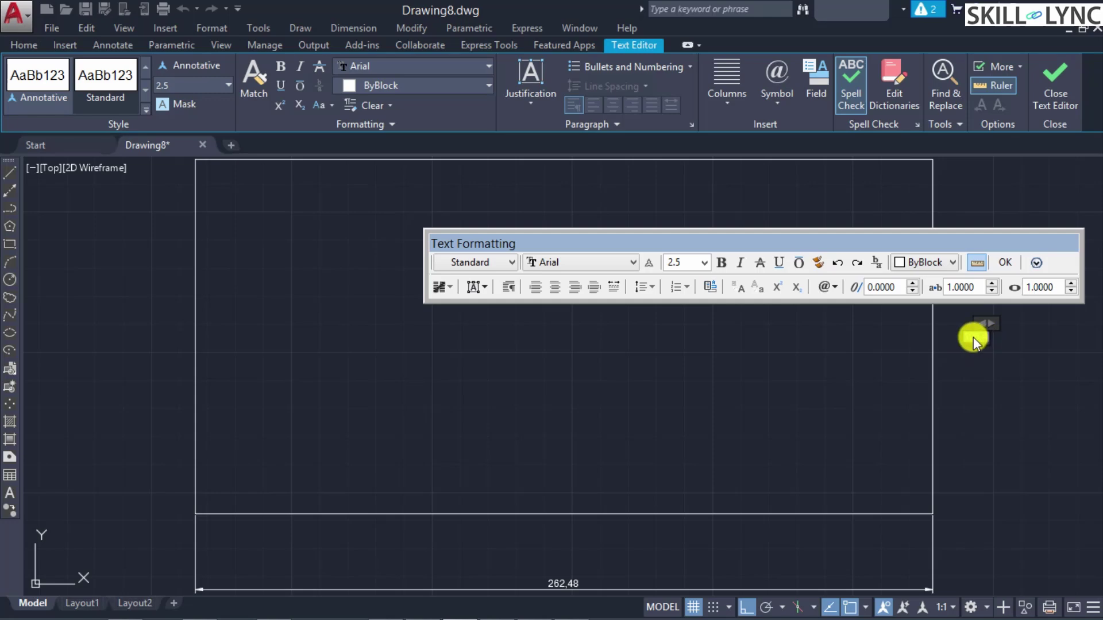
left_click(975, 337)
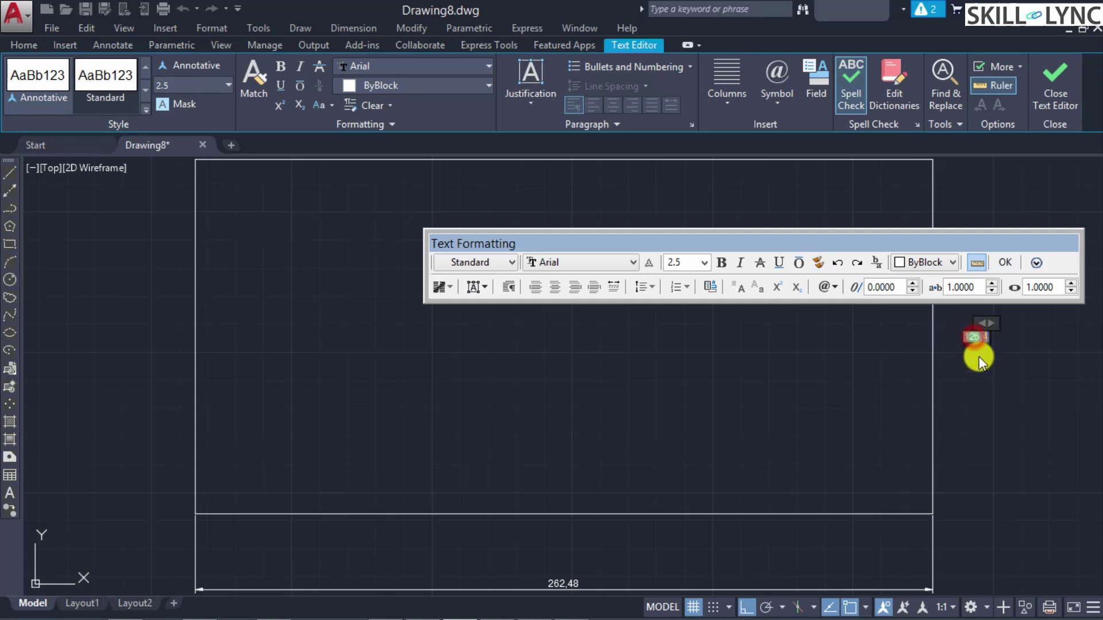
key("ctrl+a")
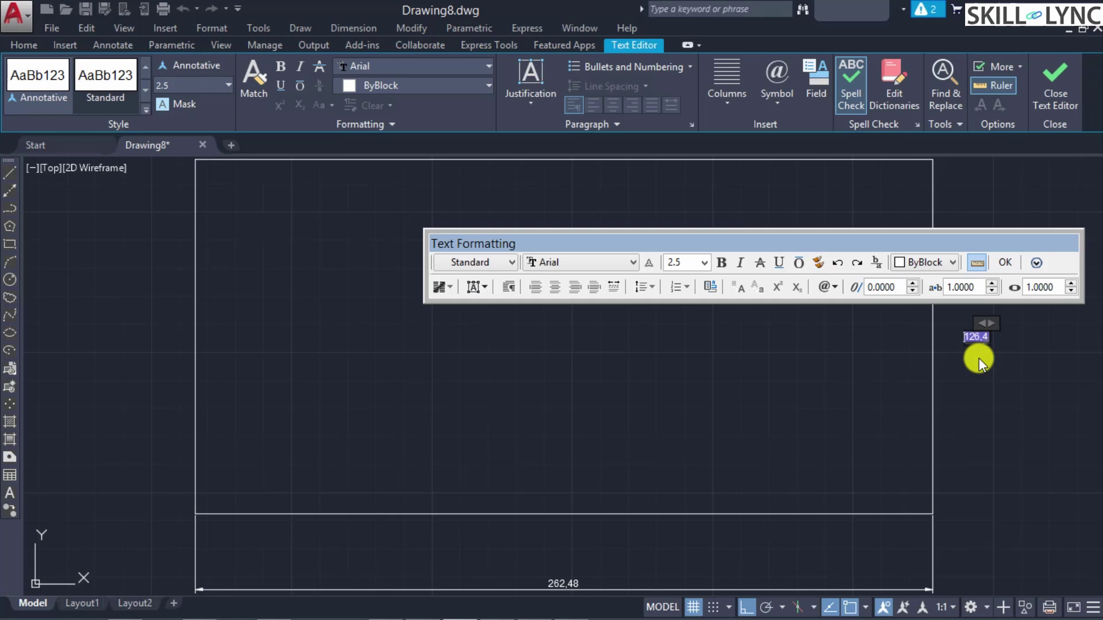
type("Height")
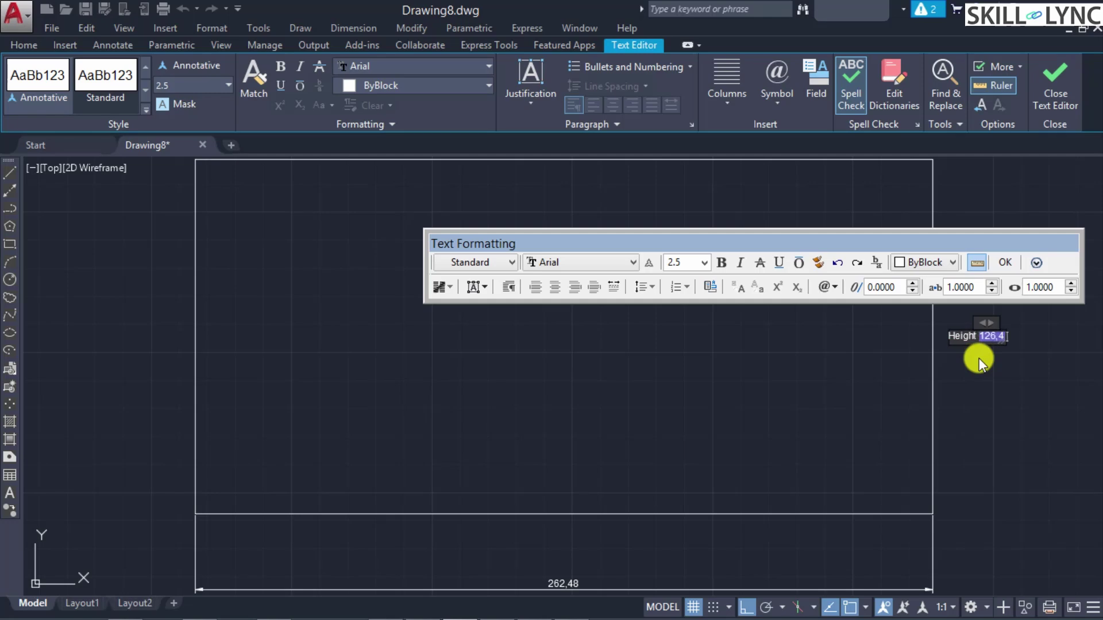
type("mm")
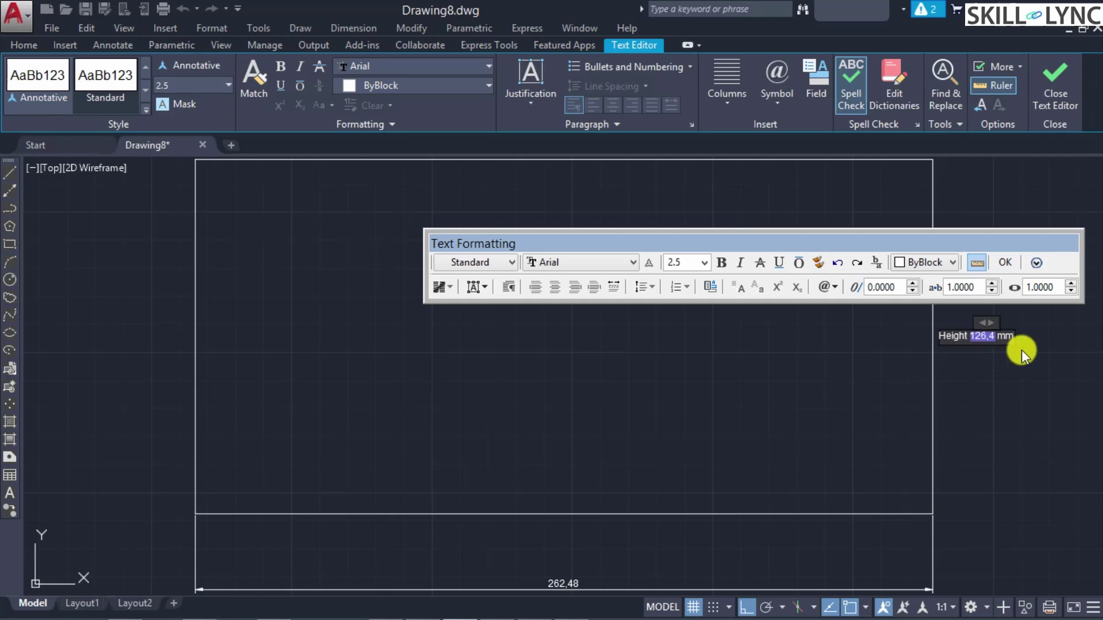
left_click(1005, 263)
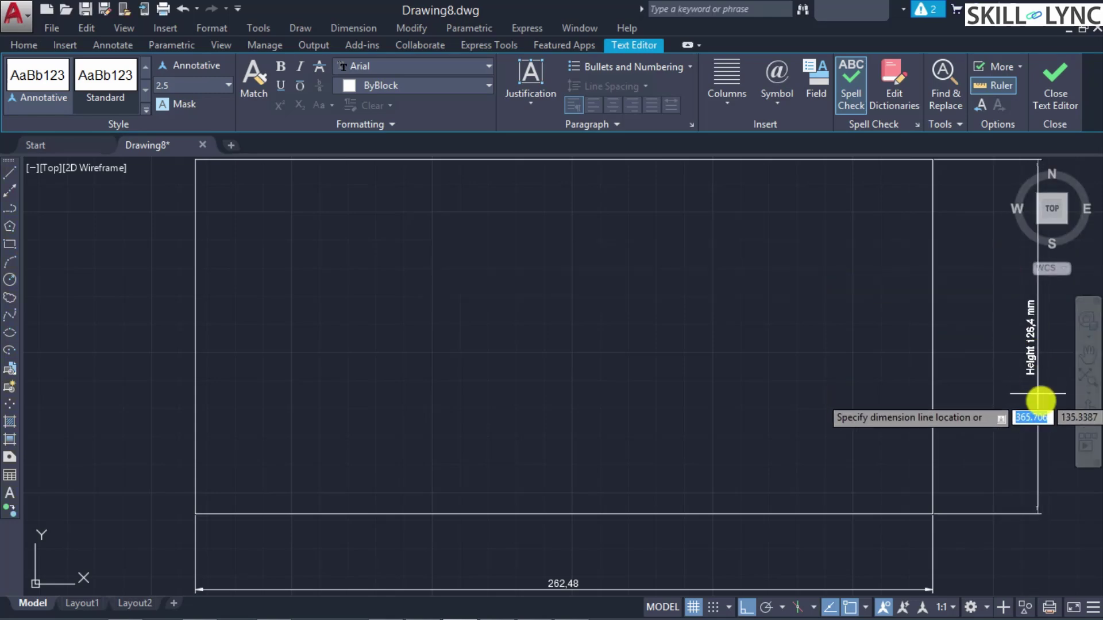
left_click(984, 376)
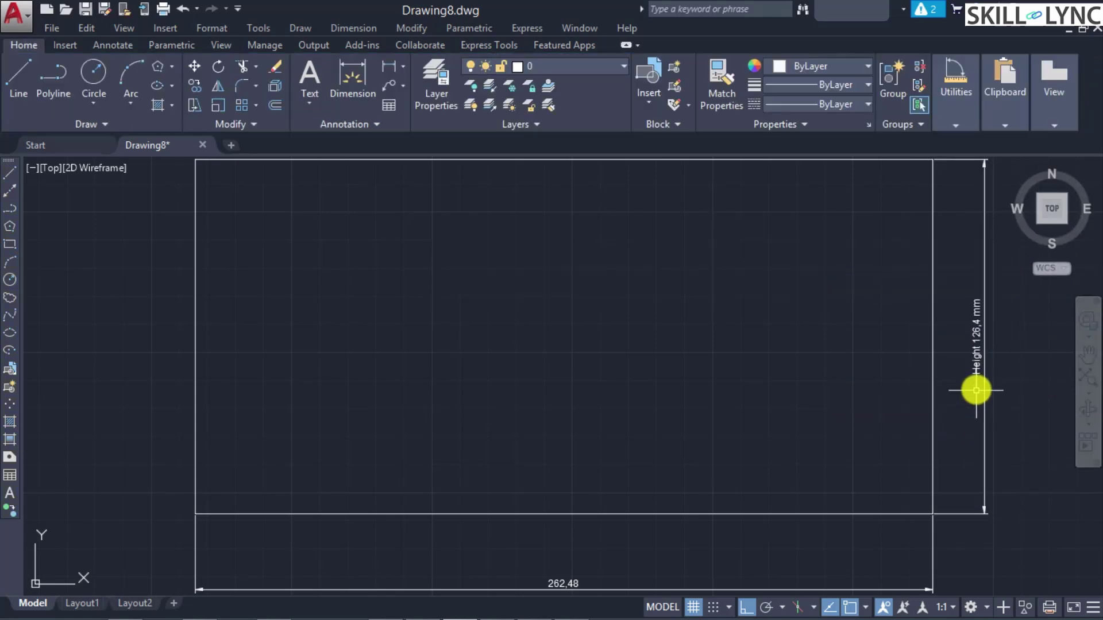
- Examine the height dimension's text in the text editor with the formatting toolbar moved clear of it, and close the editor
double_click(980, 345)
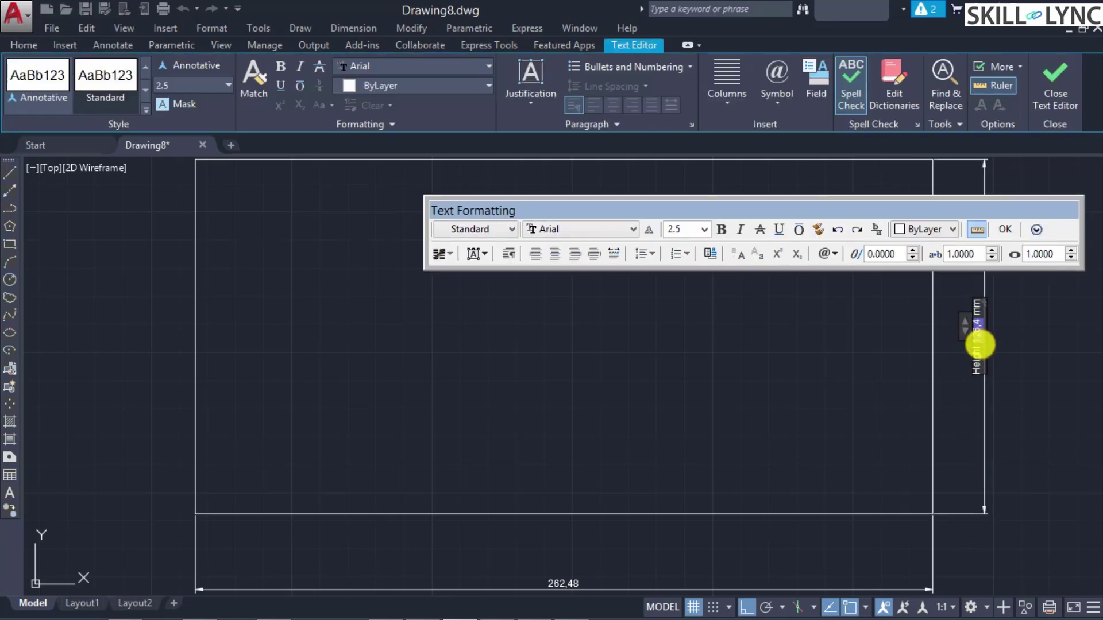
left_click_drag(919, 204, 734, 186)
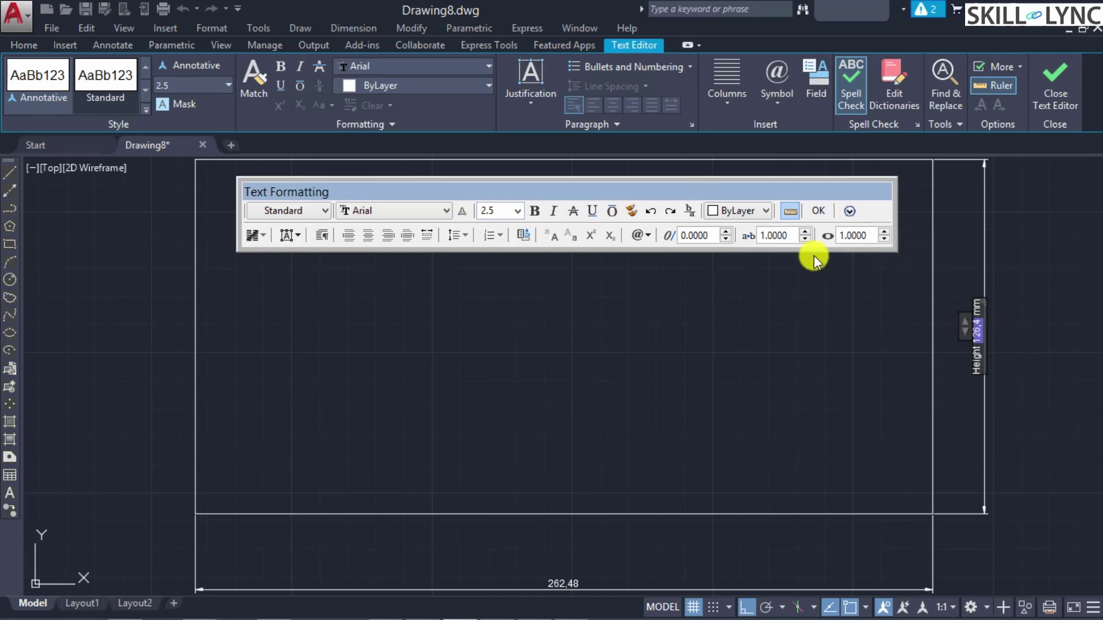
left_click(818, 212)
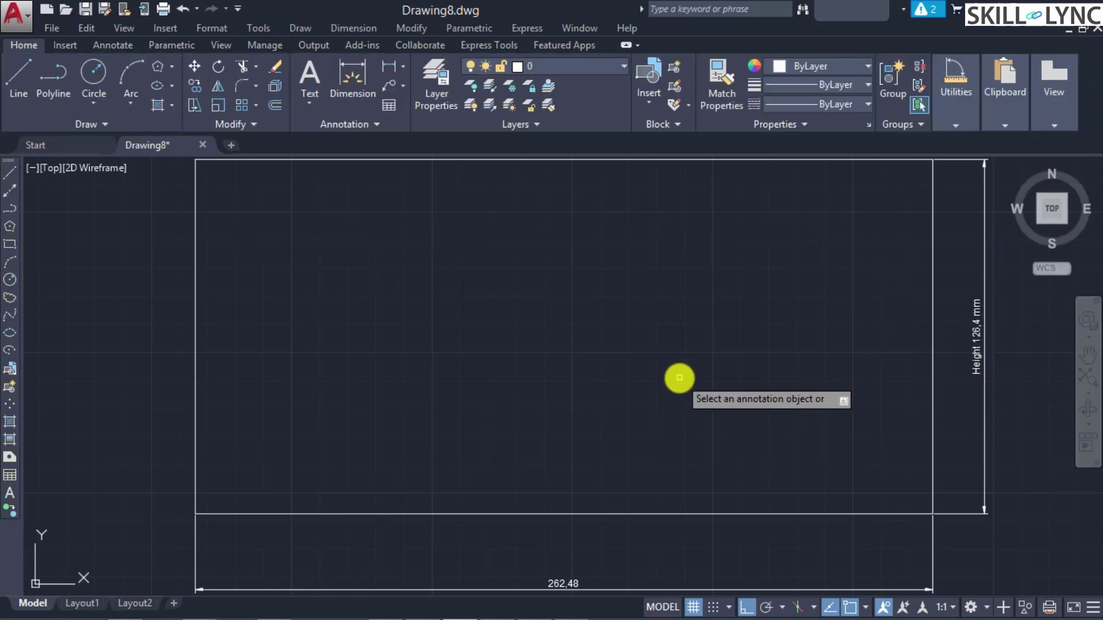
- Try a second linear dimension along the rectangle's bottom edge, placed between the edge and the existing width dimension, and undo it
key("Escape")
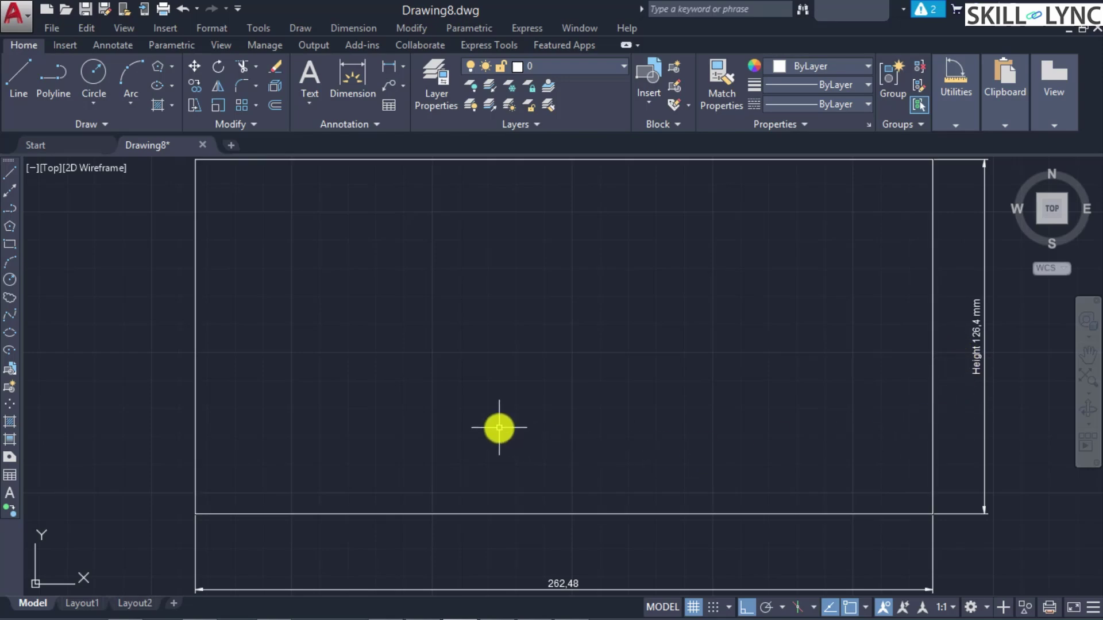
type("TEXTEDIT")
key("BackSpace")
key("BackSpace")
key("BackSpace")
key("BackSpace")
key("BackSpace")
key("BackSpace")
key("BackSpace")
key("BackSpace")
type("DIMLINEAR")
key("Return")
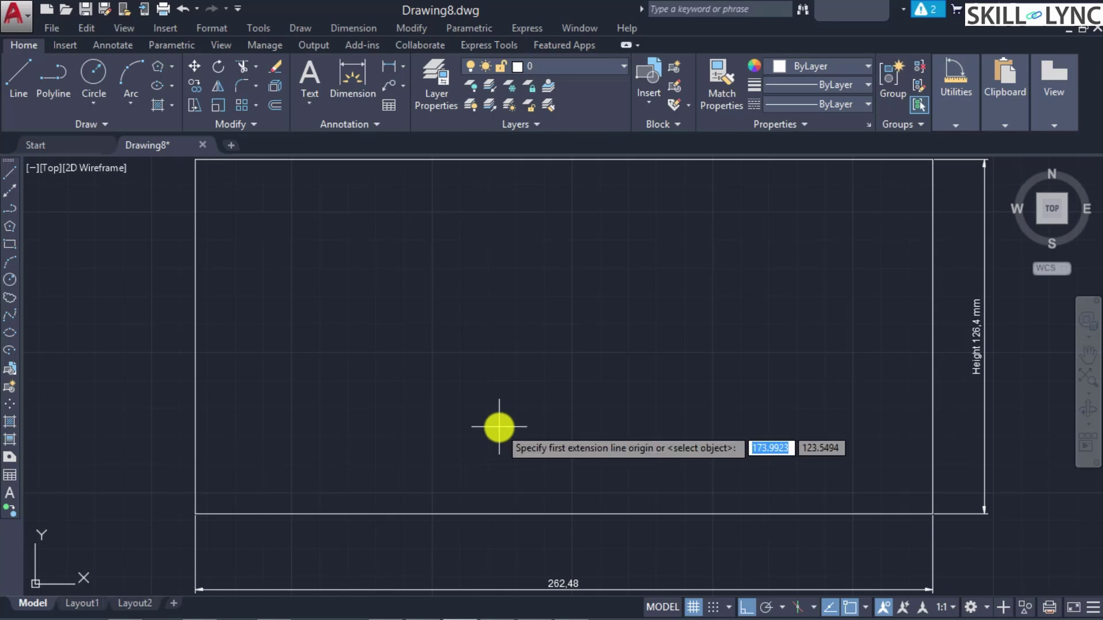
left_click(195, 513)
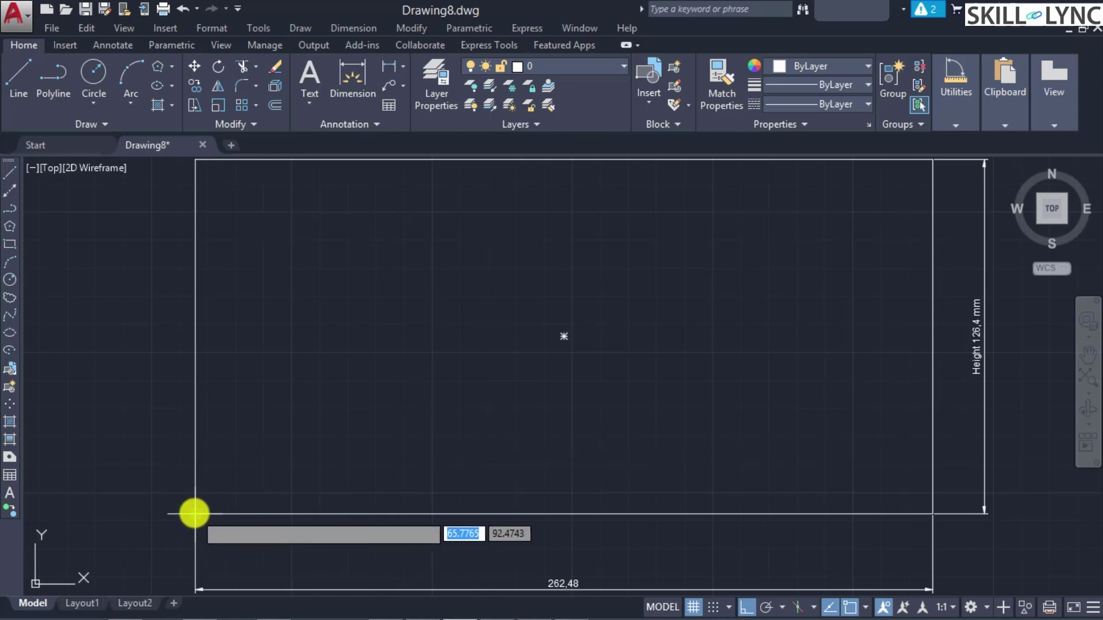
left_click(933, 513)
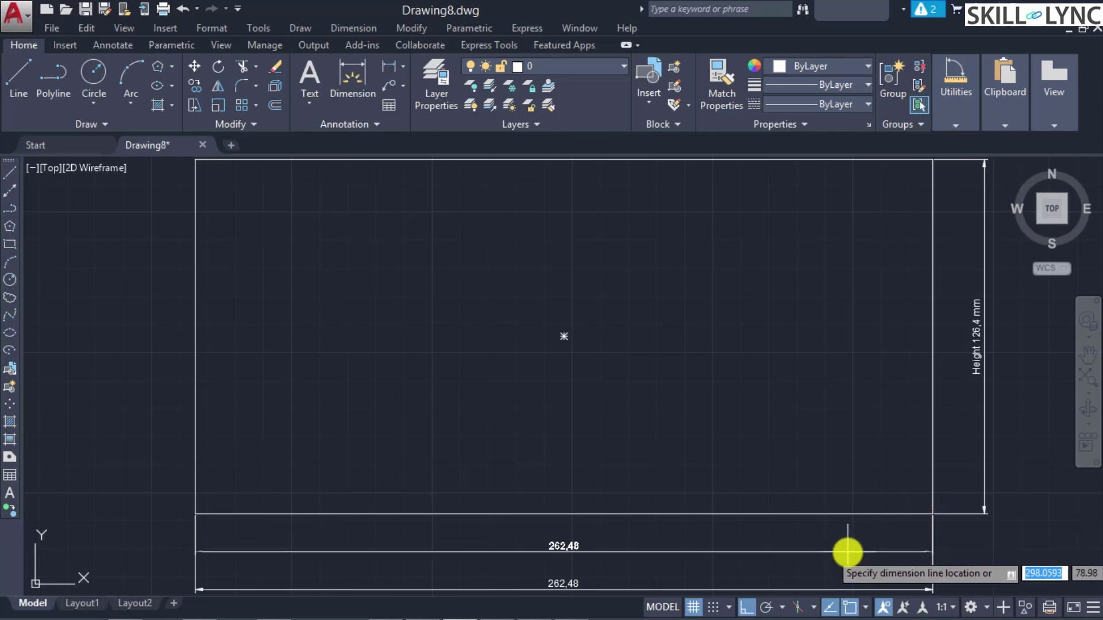
left_click(847, 552)
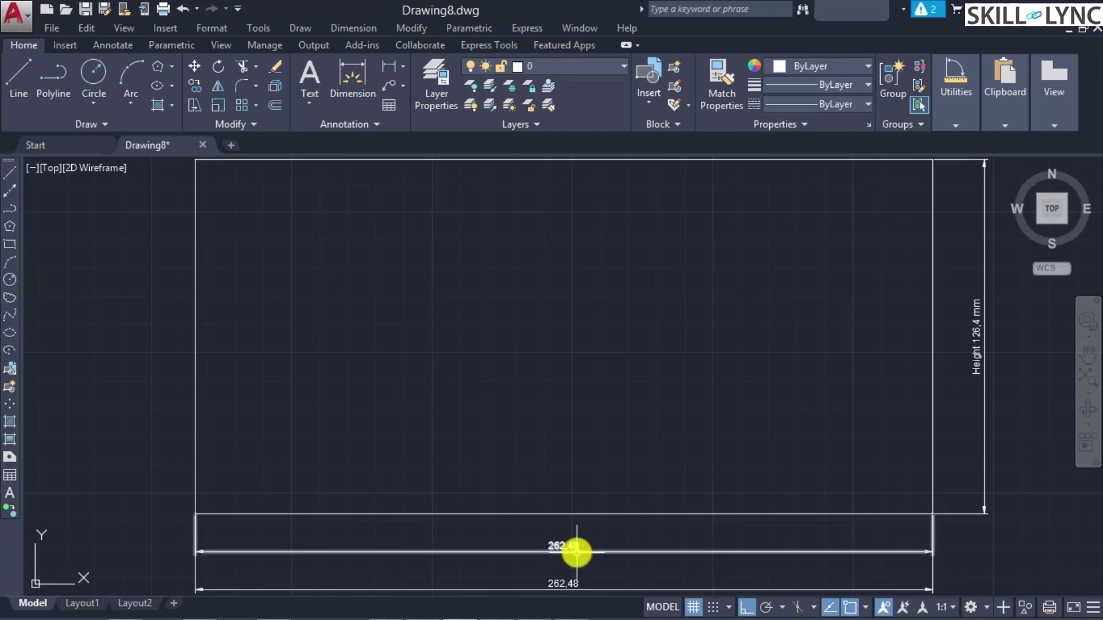
key("ctrl+z")
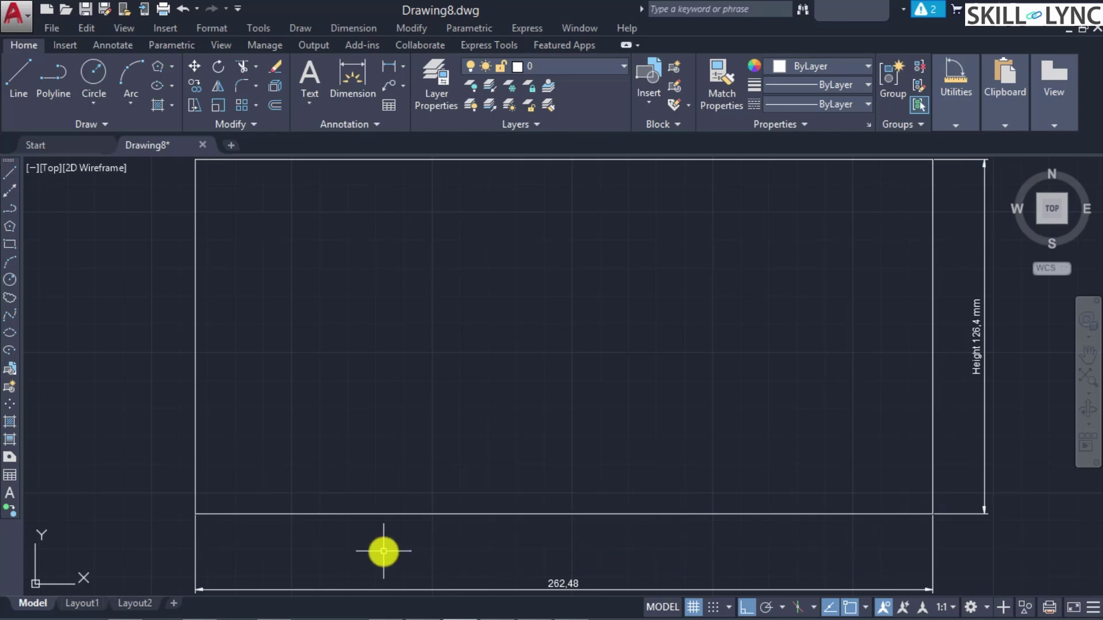
- Add a linear dimension between the rectangle's bottom corners, override its value with 250 through the Text option, and place it below the edge
type("ERASE")
key("Up")
key("Return")
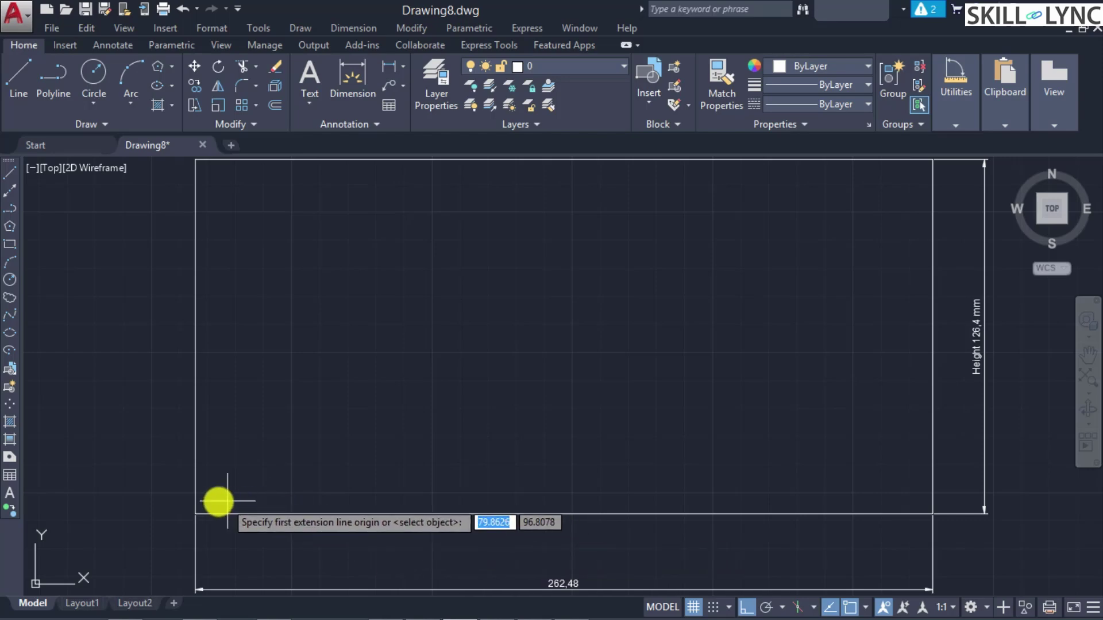
left_click(193, 515)
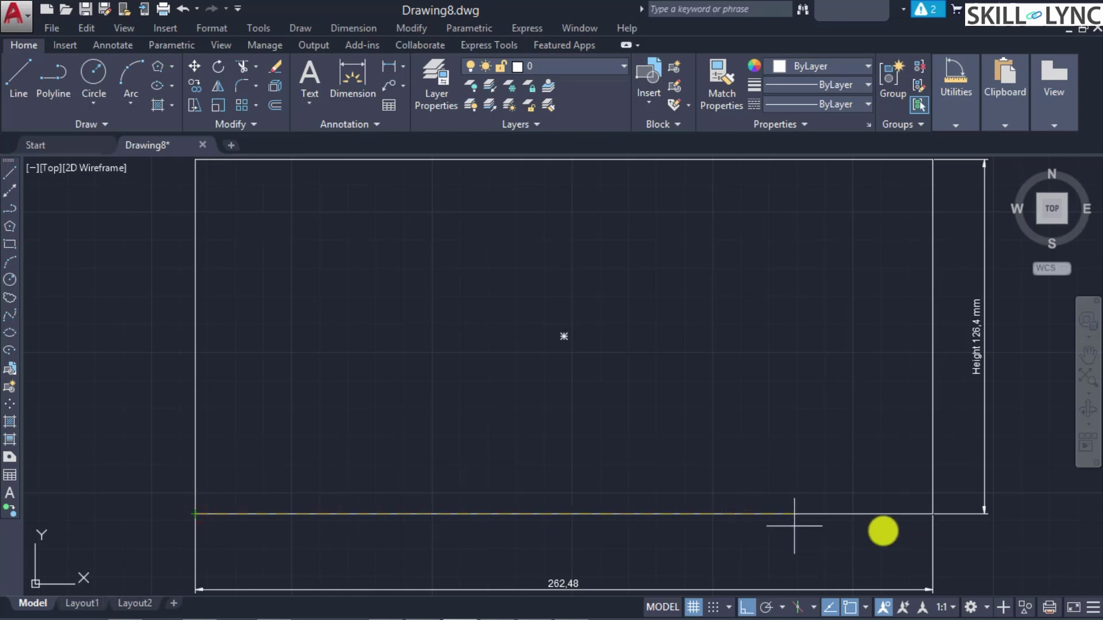
left_click(931, 513)
key("Down")
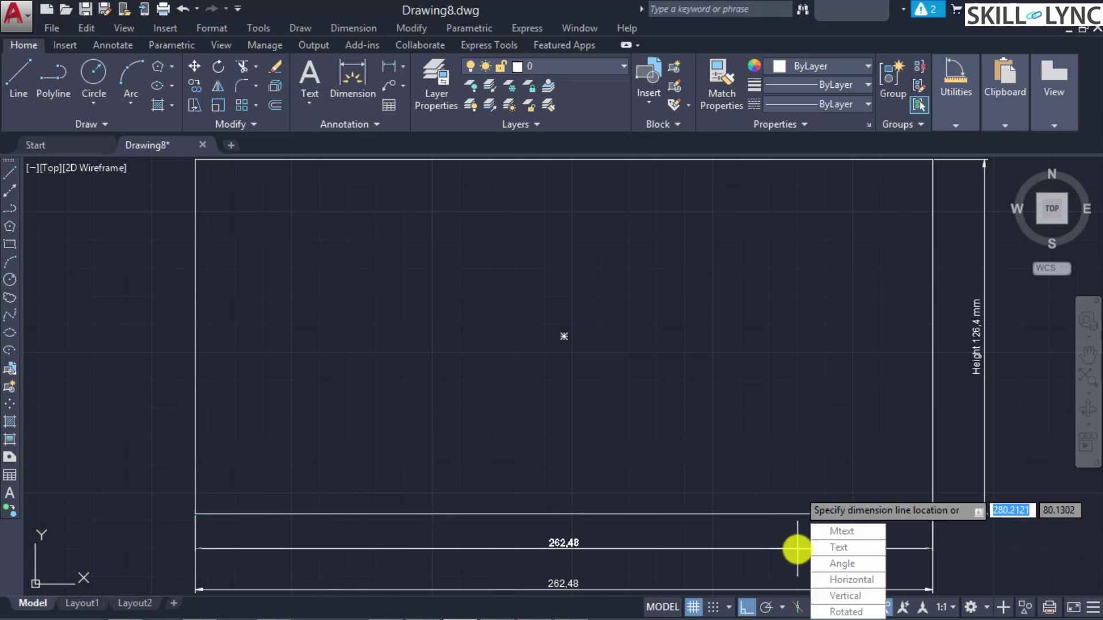
key("Down")
key("Return")
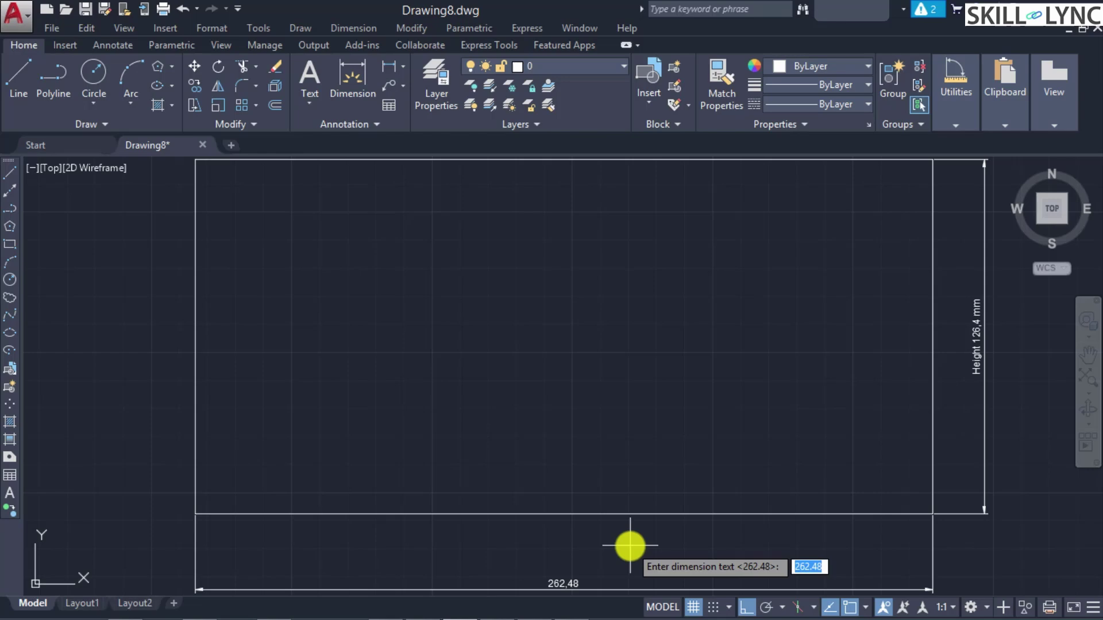
type("250")
key("Return")
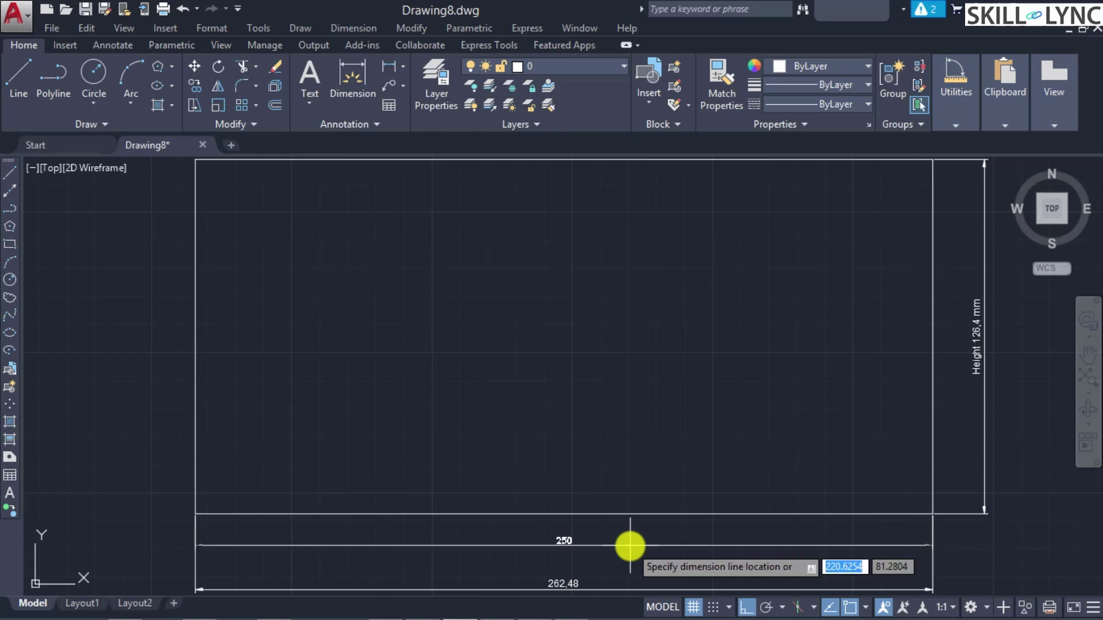
left_click(544, 556)
- Examine the overridden text of the 250 dimension up close below the rectangle, and clear the selection
scroll(613, 541, "up", 3)
scroll(573, 536, "down", 4)
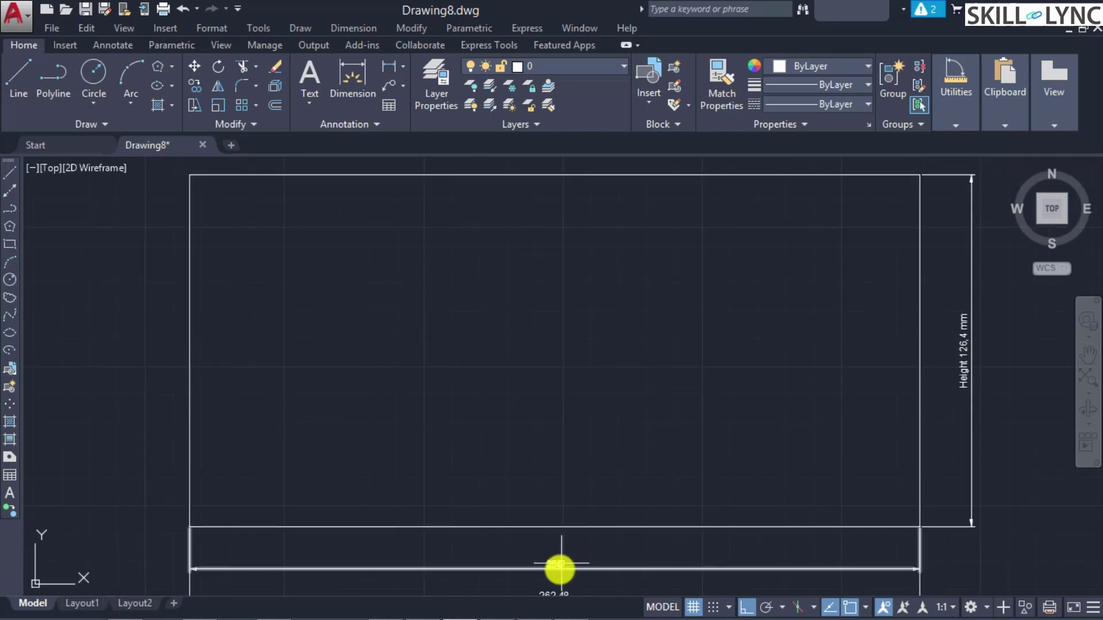
scroll(559, 571, "up", 4)
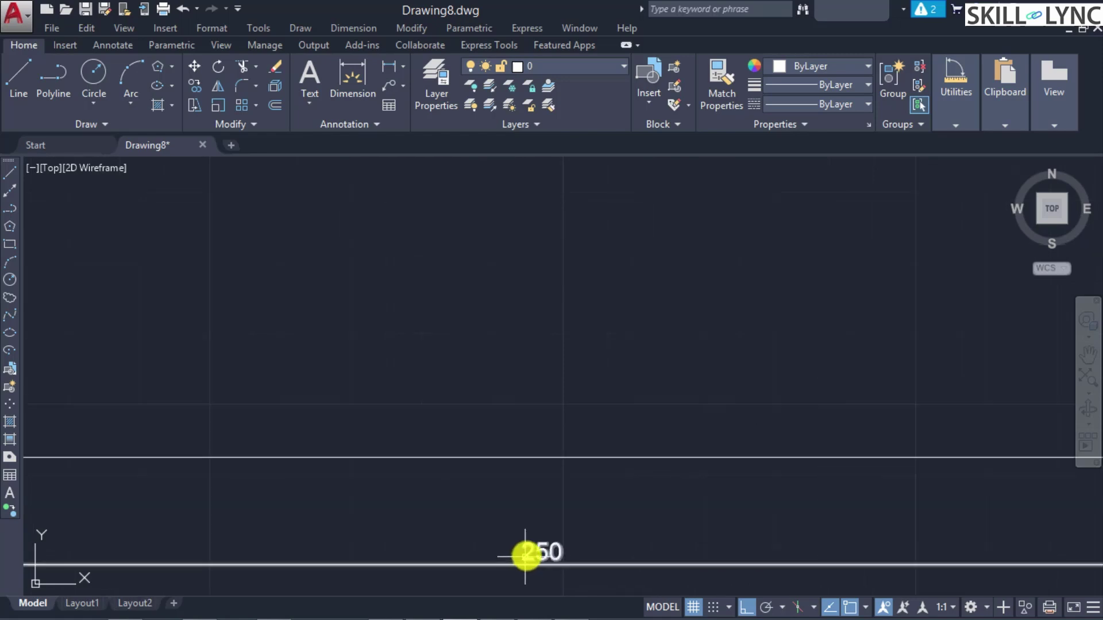
left_click(526, 556)
scroll(527, 555, "down", 2)
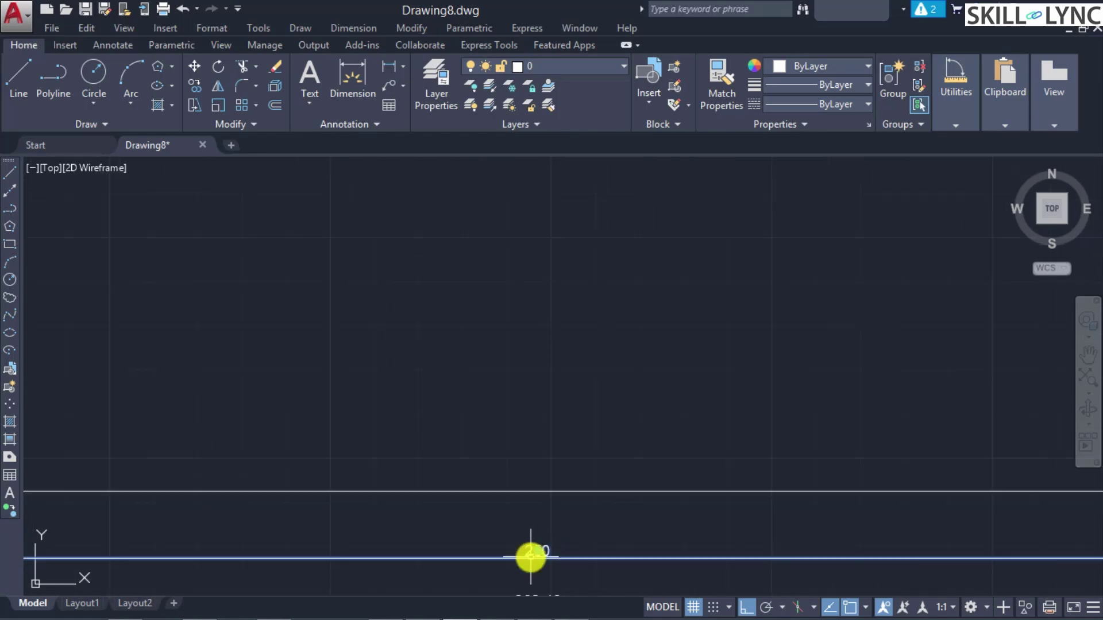
scroll(531, 556, "down", 4)
key("Escape")
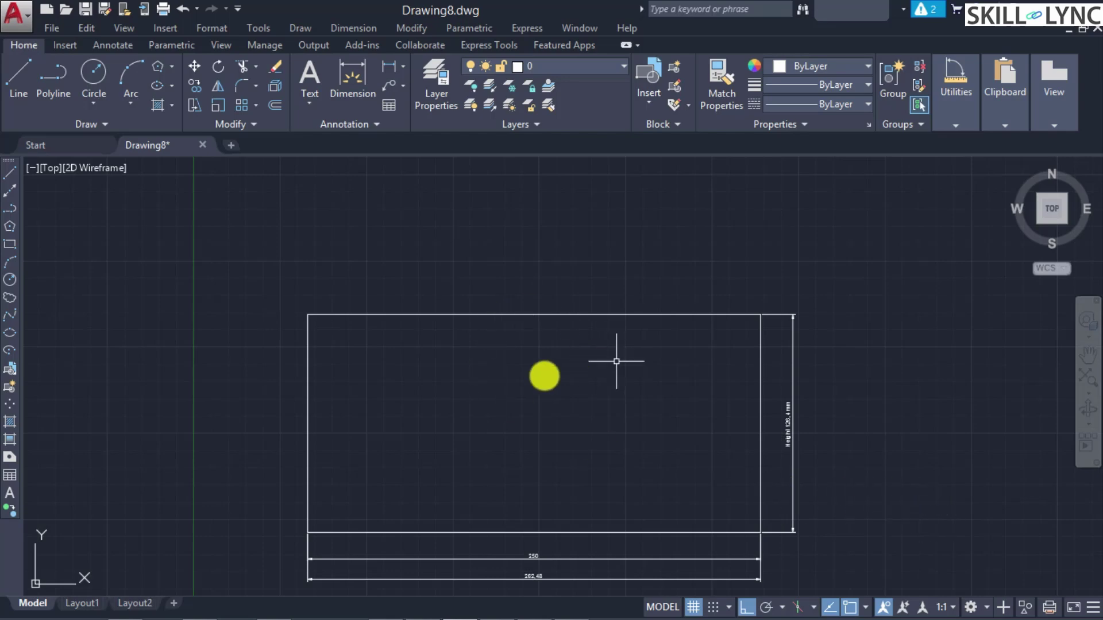
- Delete the rectangle together with all its dimensions
left_click(275, 271)
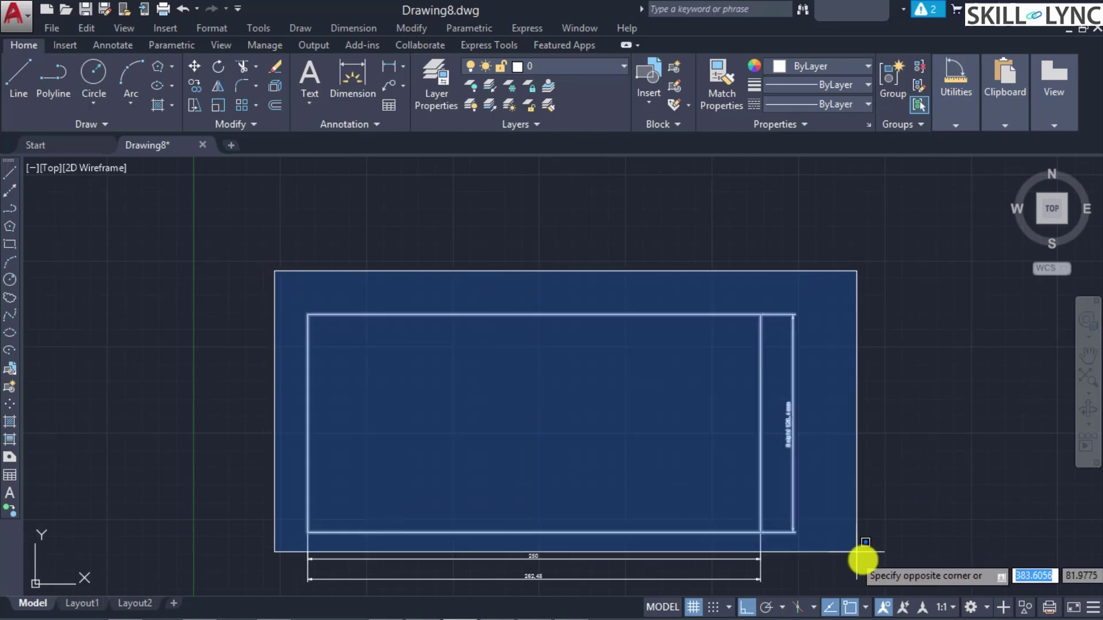
left_click(810, 583)
key("Delete")
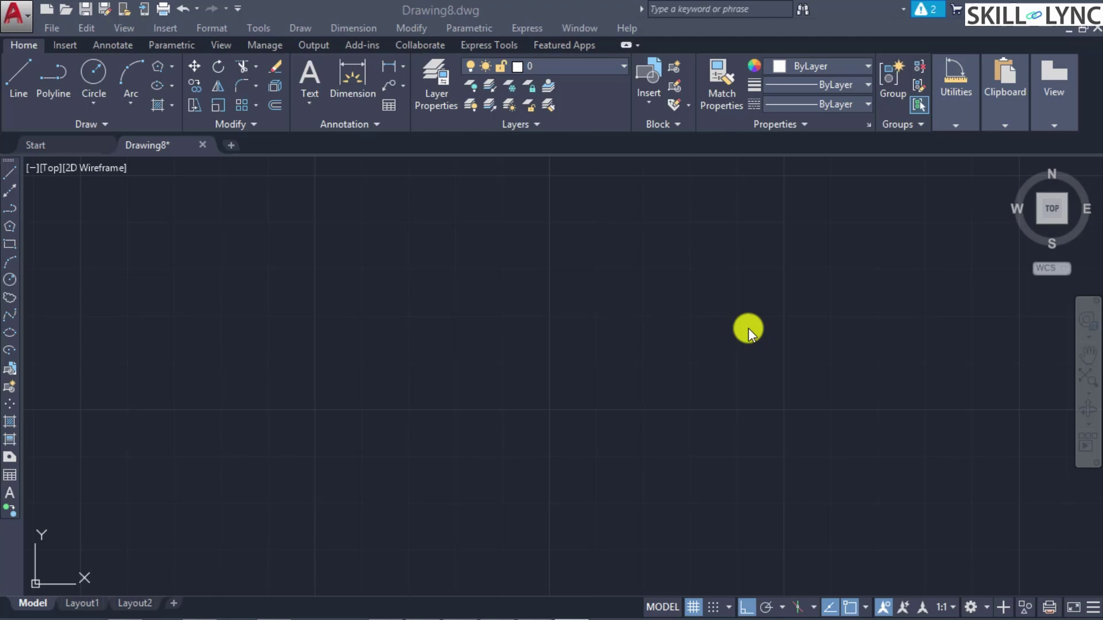
- Draw a rectangle with the Chamfer option, setting both the first and second chamfer distances to 10
type("rec")
key("Return")
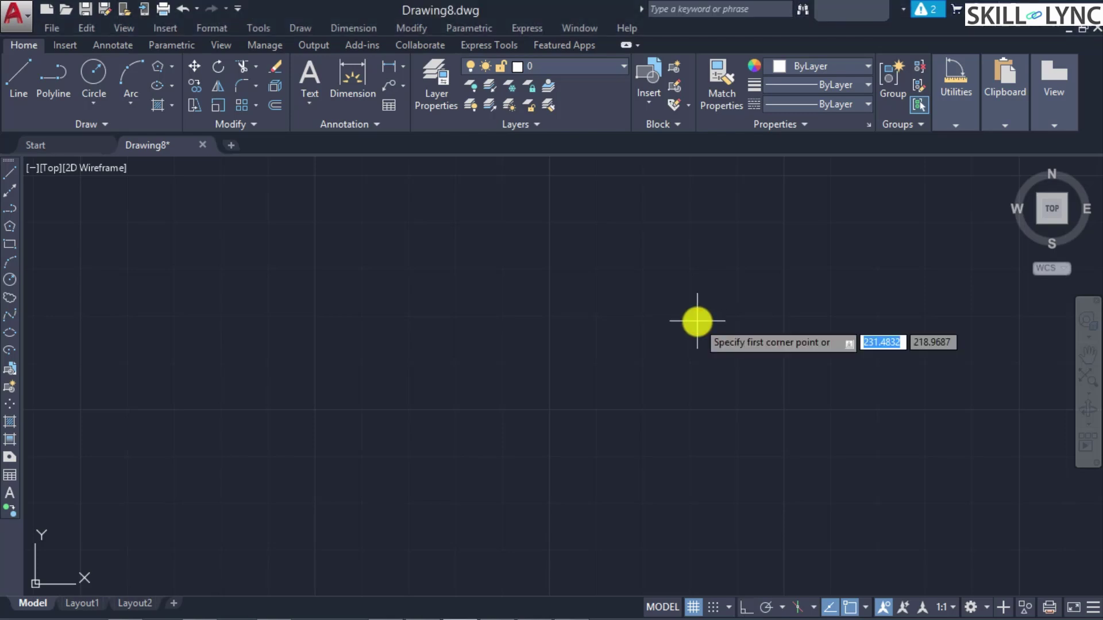
key("Down")
key("Return")
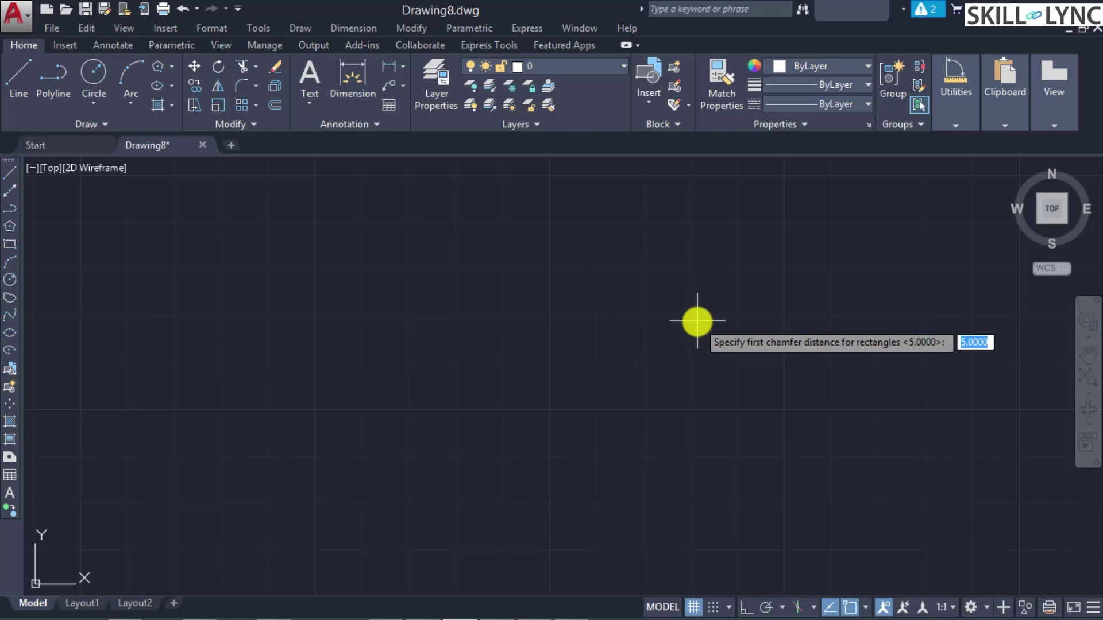
type("10")
key("Return")
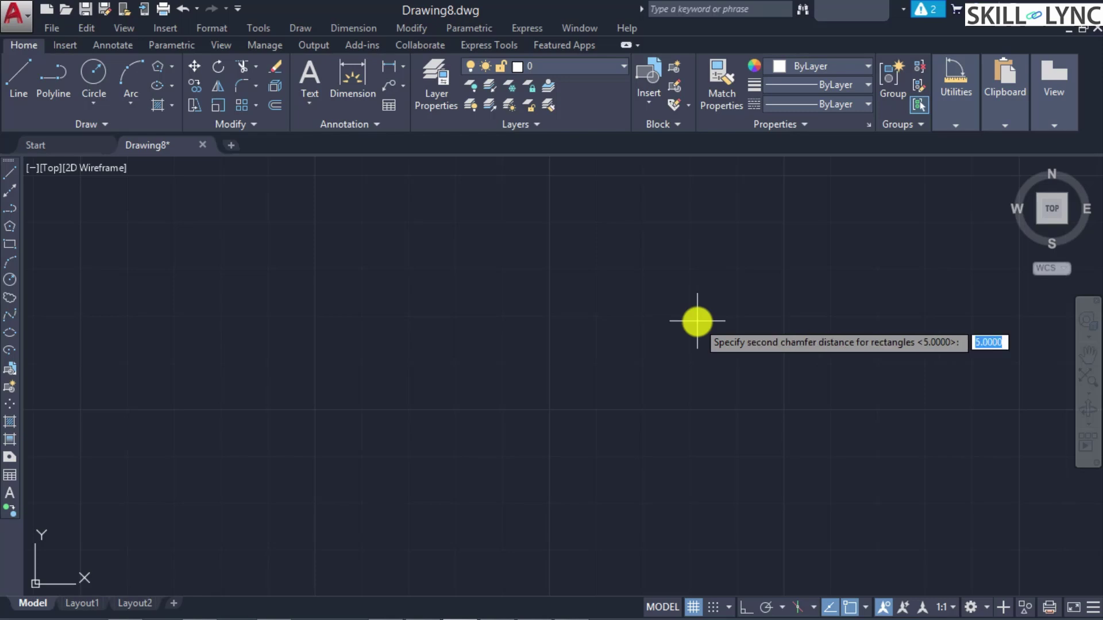
type("10")
key("Return")
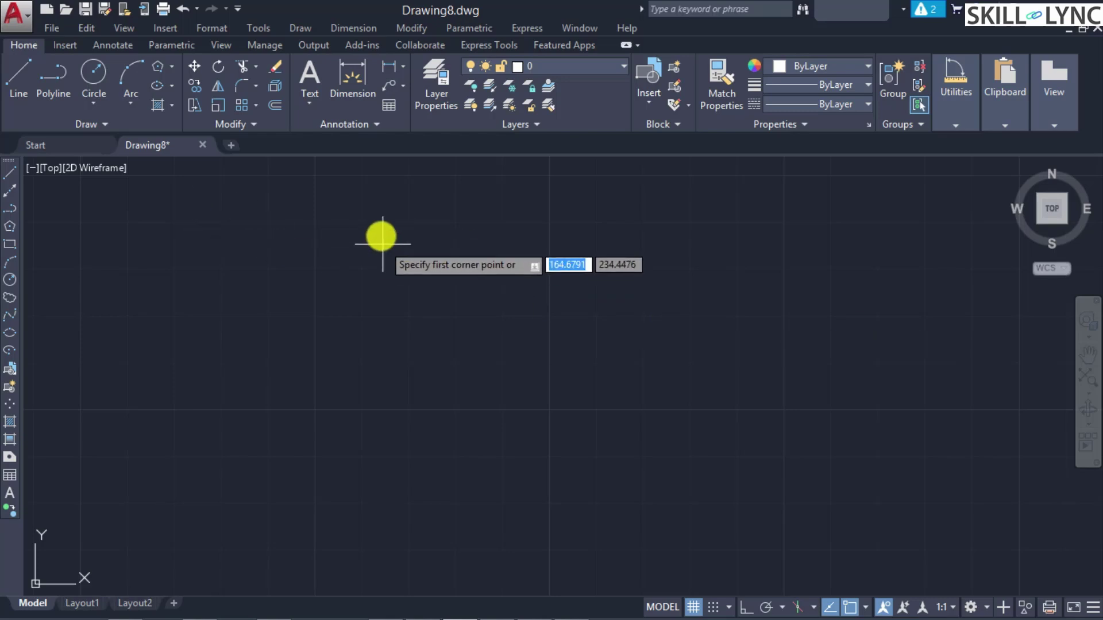
left_click(378, 223)
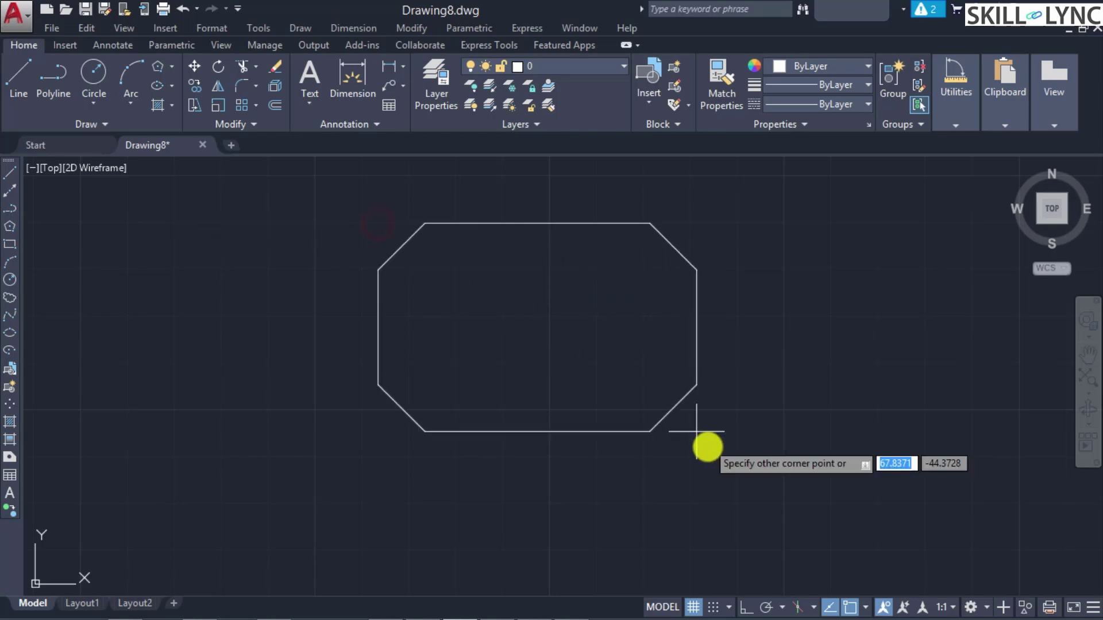
left_click(808, 497)
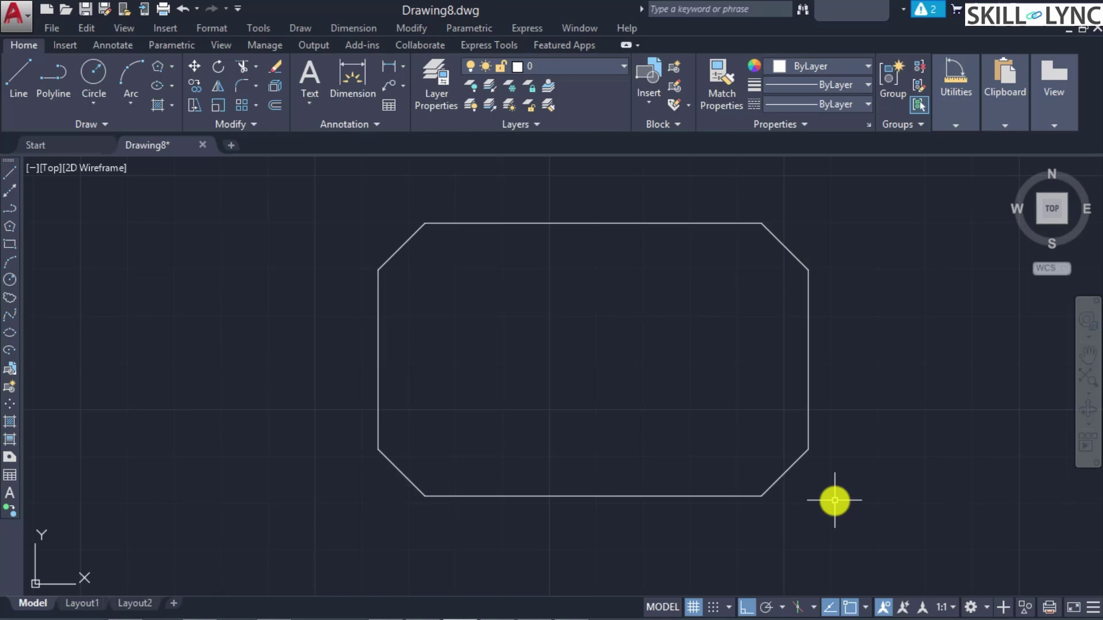
- Begin a linear dimension between the two endpoints of the rectangle's lower-right chamfer and restrict it to the Horizontal option
type("RECTAN")
key("BackSpace")
key("BackSpace")
key("BackSpace")
key("BackSpace")
key("BackSpace")
key("BackSpace")
type("DIMLINEAR")
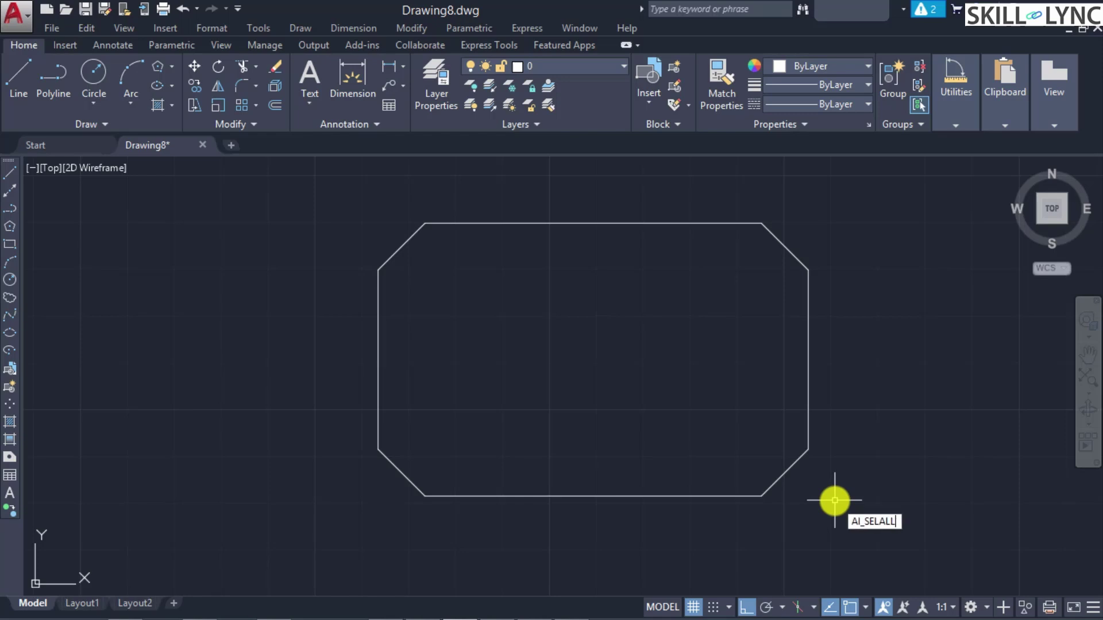
key("Return")
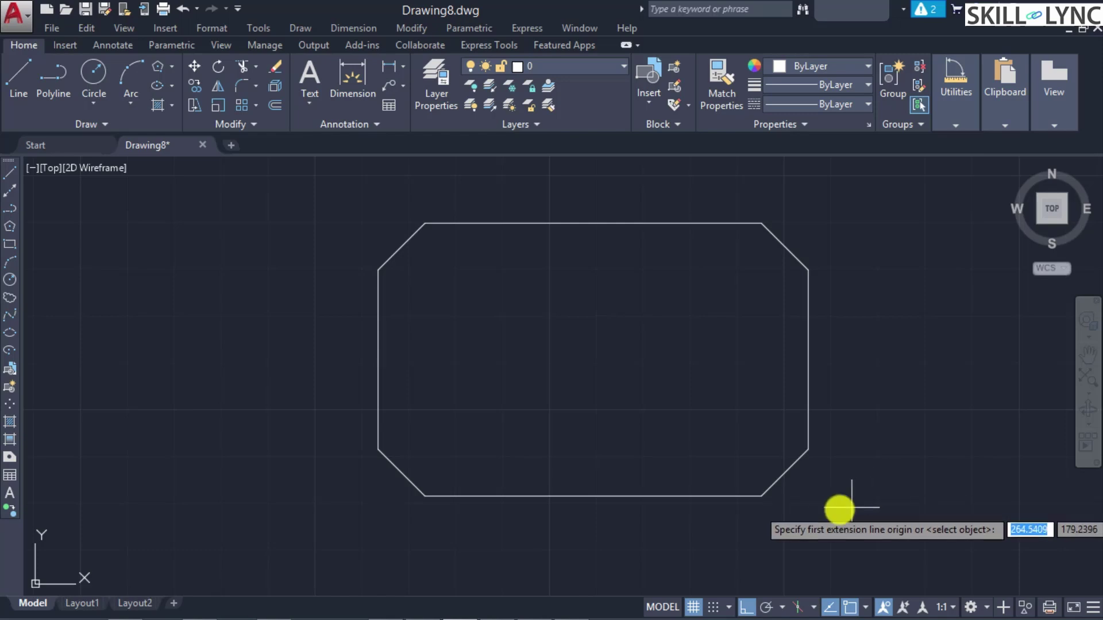
left_click(761, 496)
left_click(808, 451)
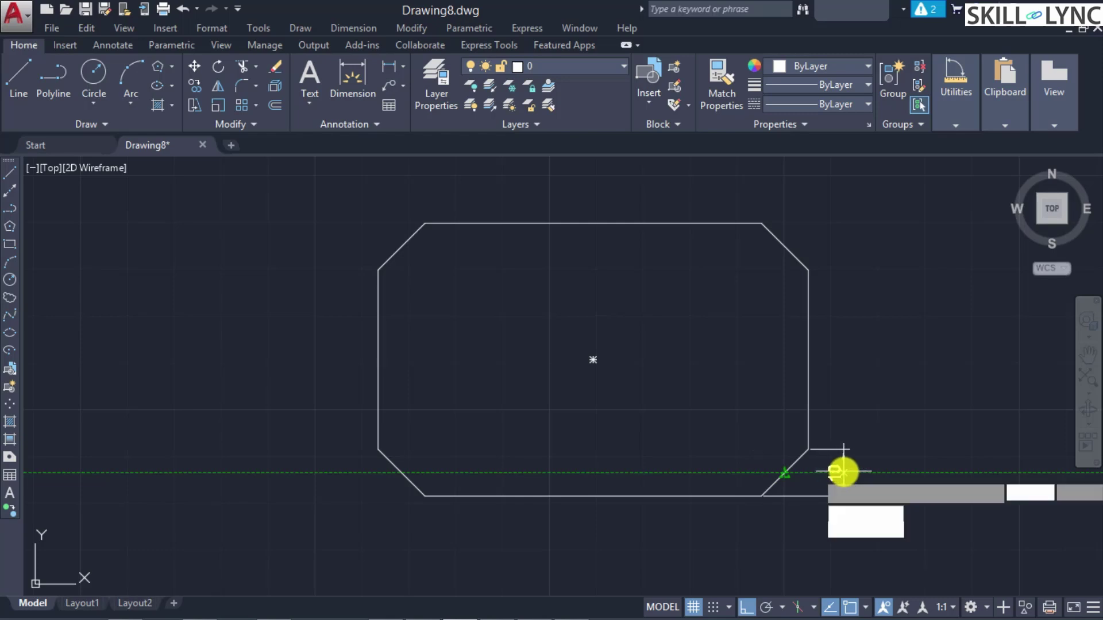
key("Down")
key("Down")
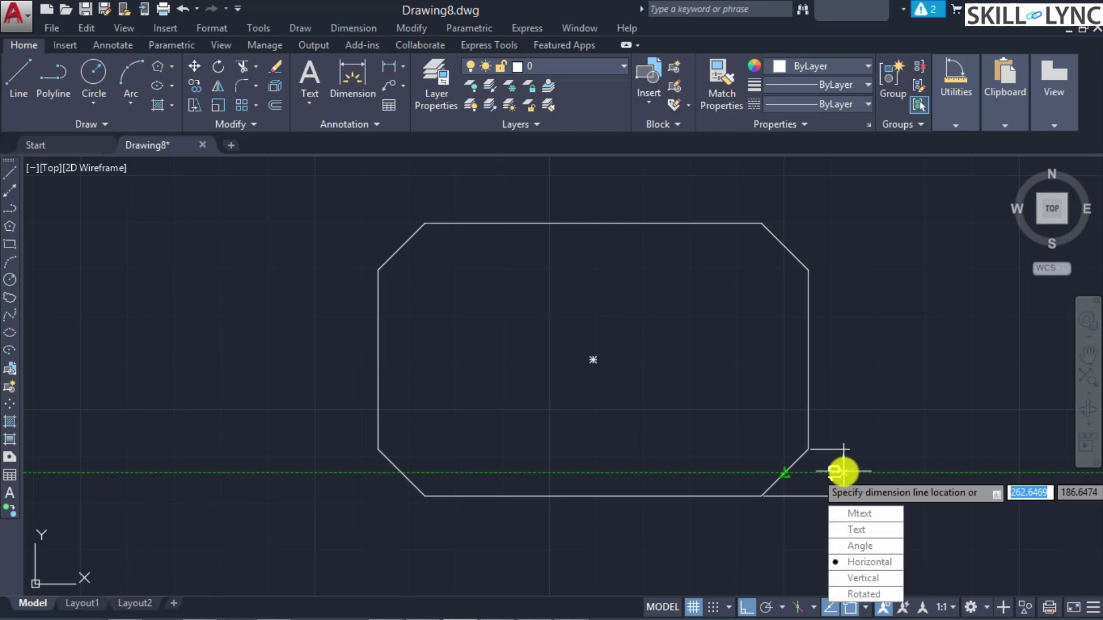
key("Return")
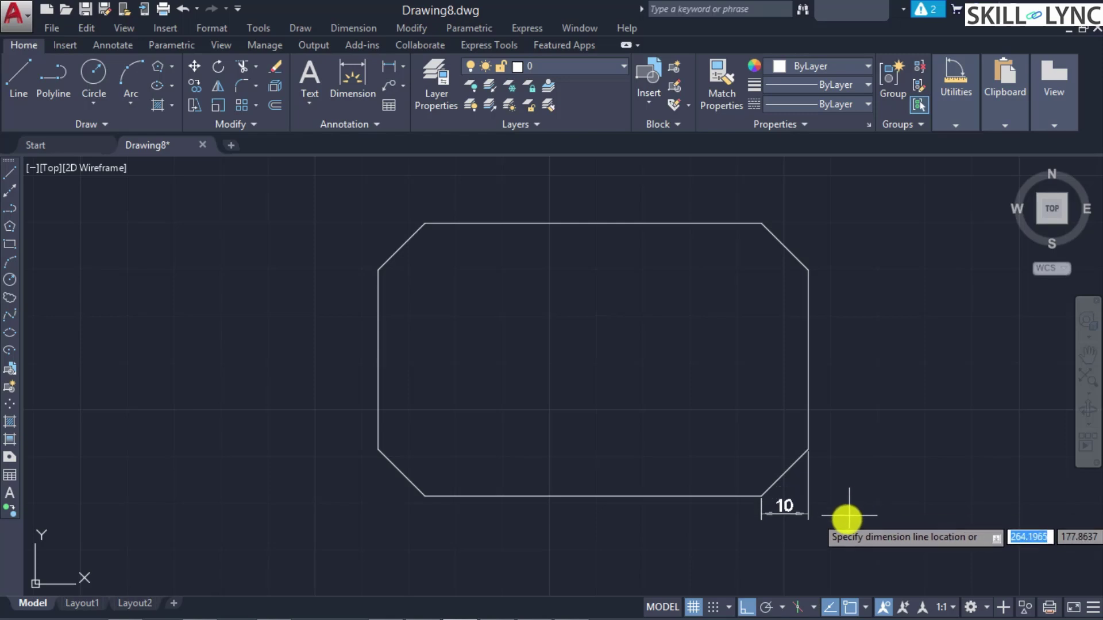
- Set the text angle of the horizontal chamfer dimension to 90 degrees with the Angle option
key("Down")
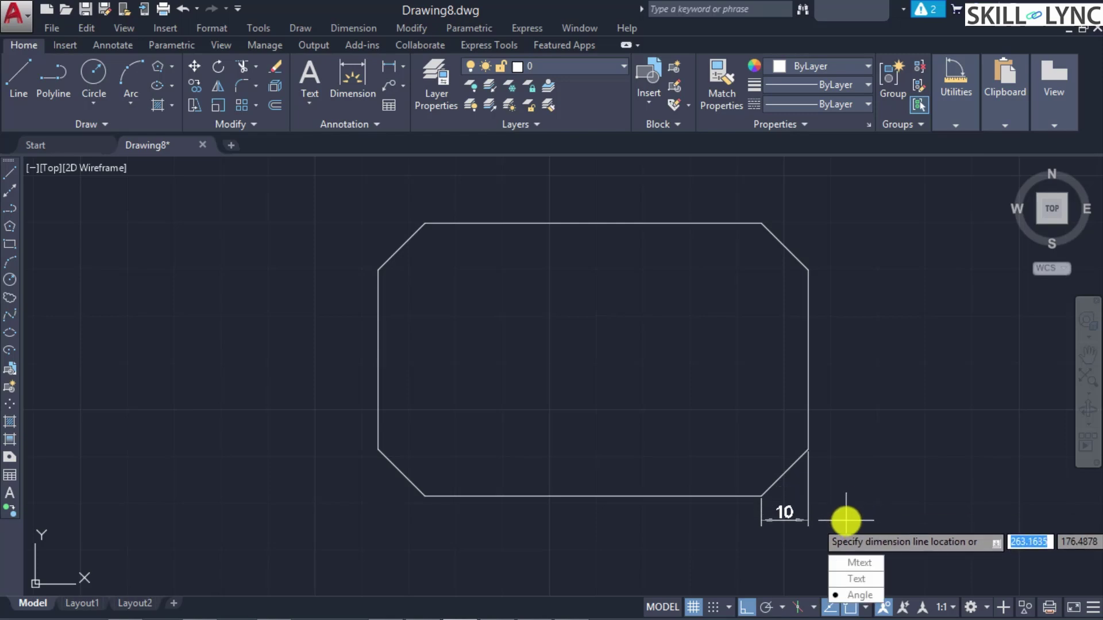
key("Return")
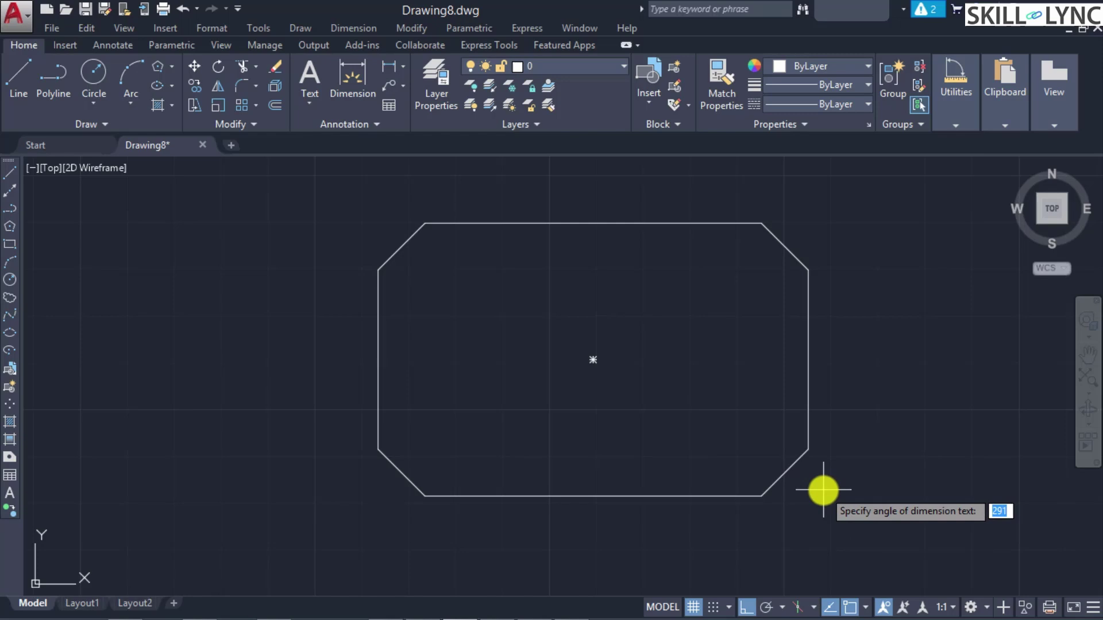
type("90")
key("Return")
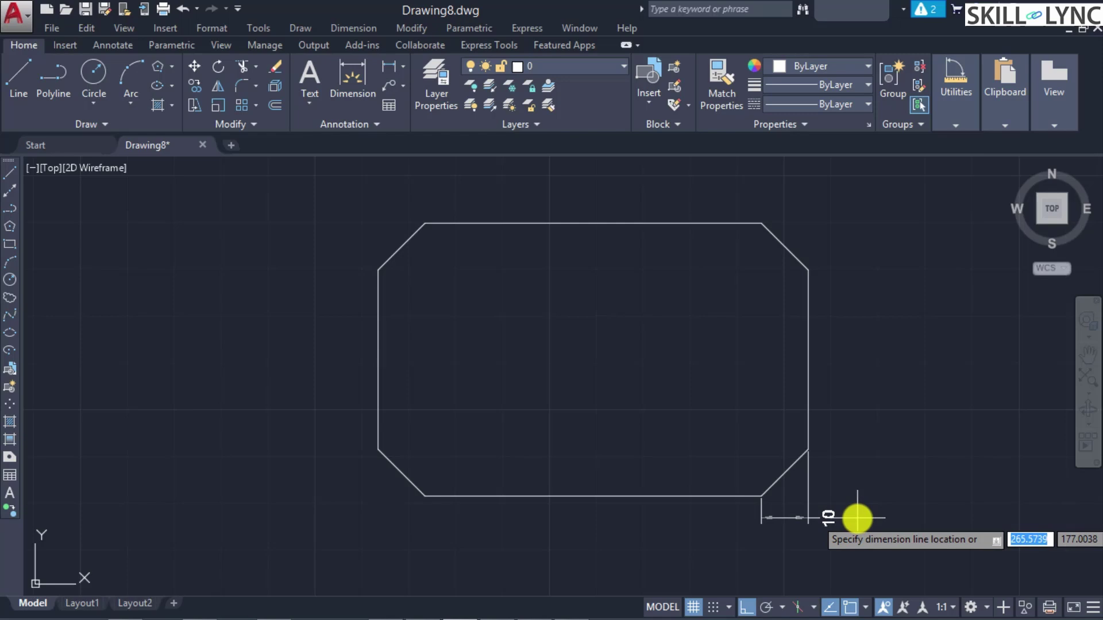
- Set the text angle of the horizontal chamfer dimension to 0 with the Angle option
key("Down")
key("Down")
key("Down")
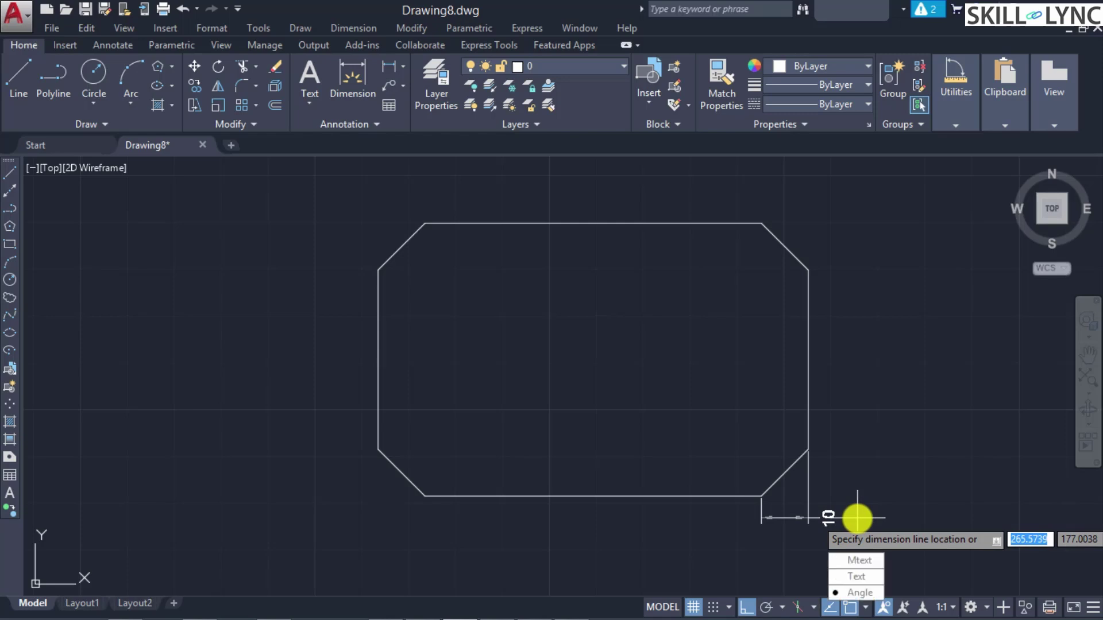
key("Return")
type("0")
key("Return")
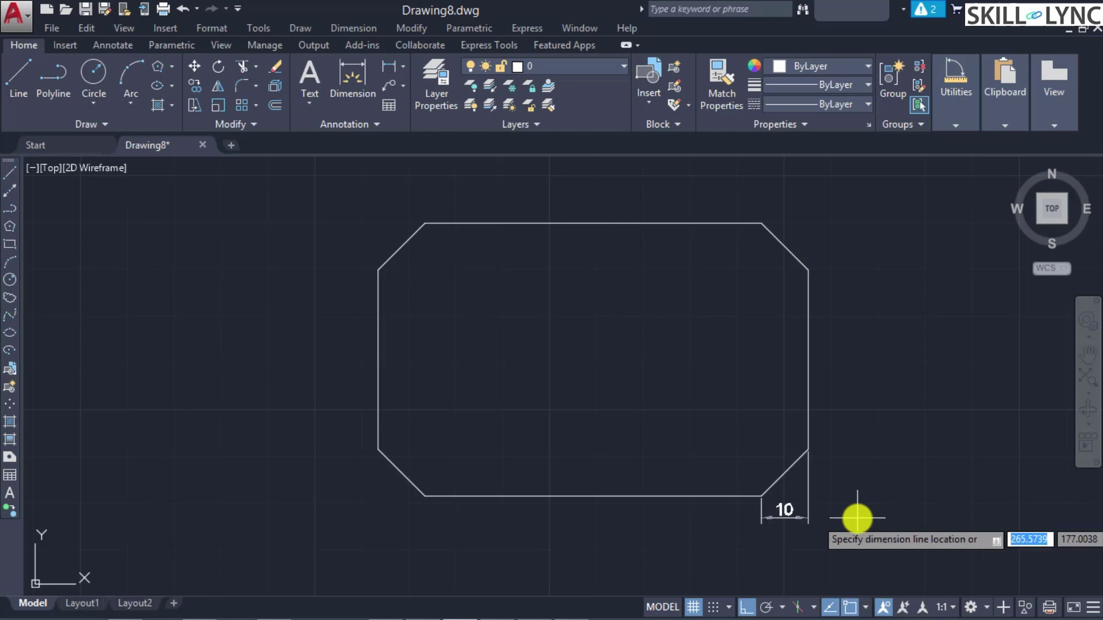
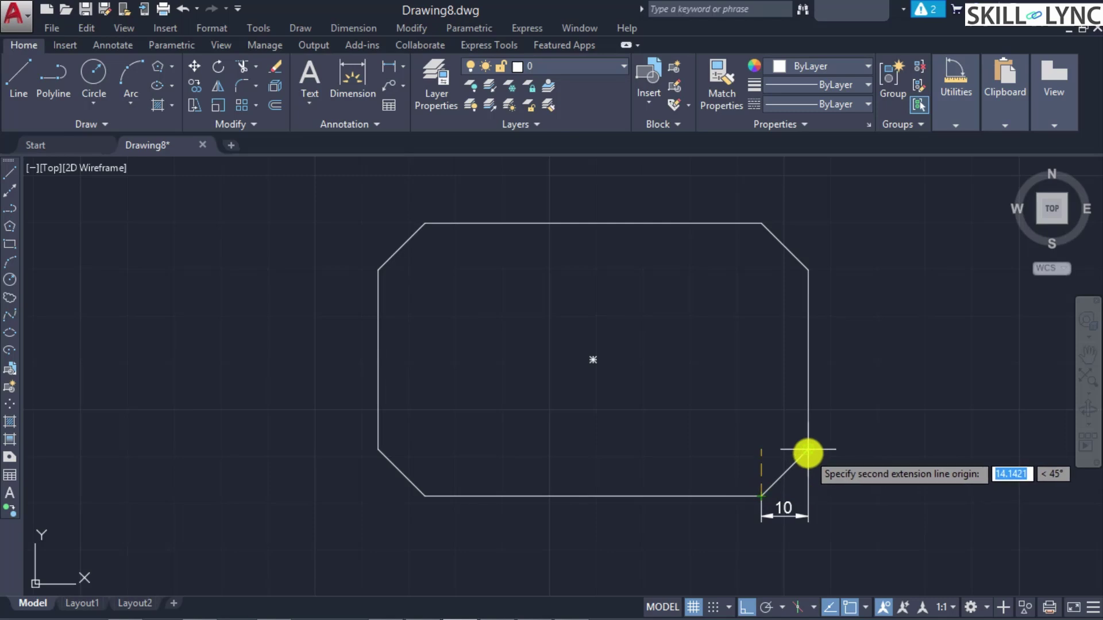
- Place a linear dimension along the rectangle's lower-right chamfer using the Rotated option with a dimension line angle of 45
left_click(808, 450)
key("Down")
key("Down")
key("Down")
key("Down")
key("Down")
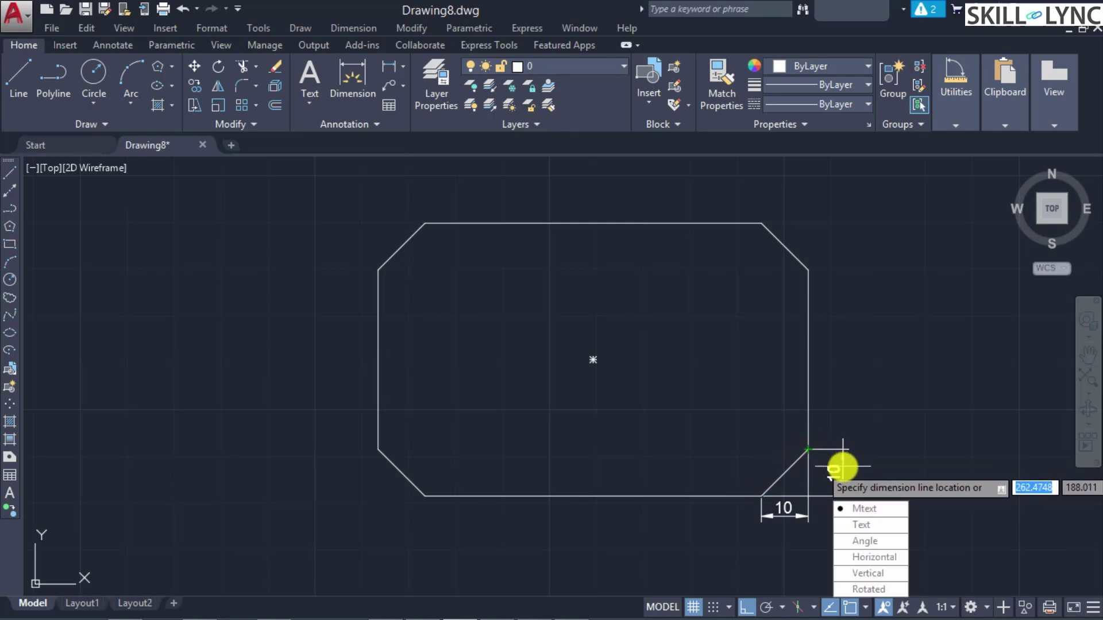
key("Down")
key("Return")
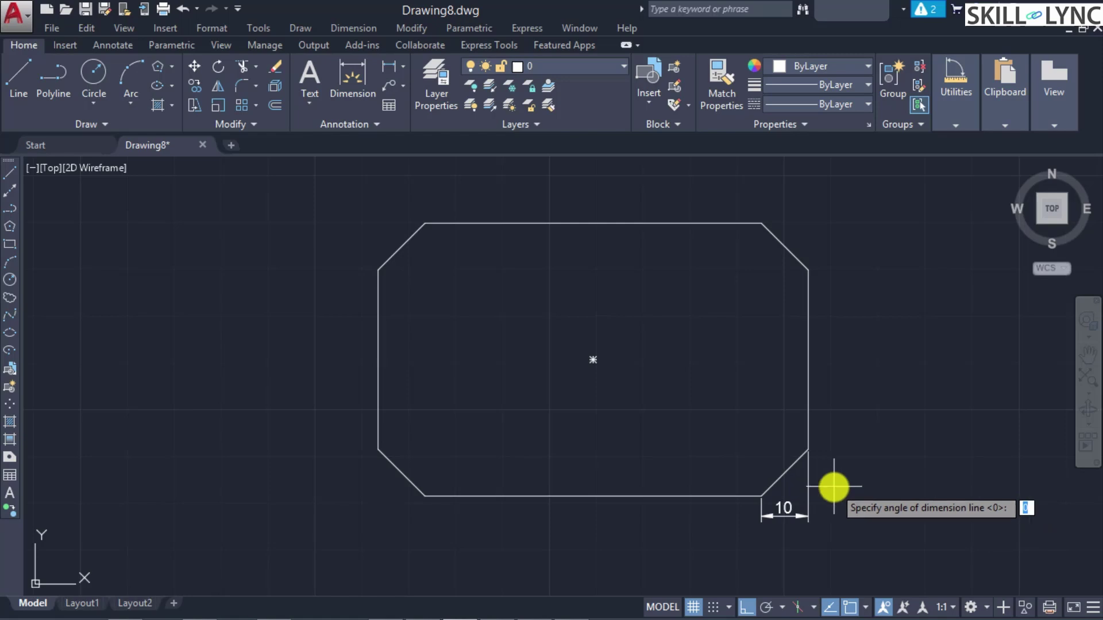
type("45")
key("Return")
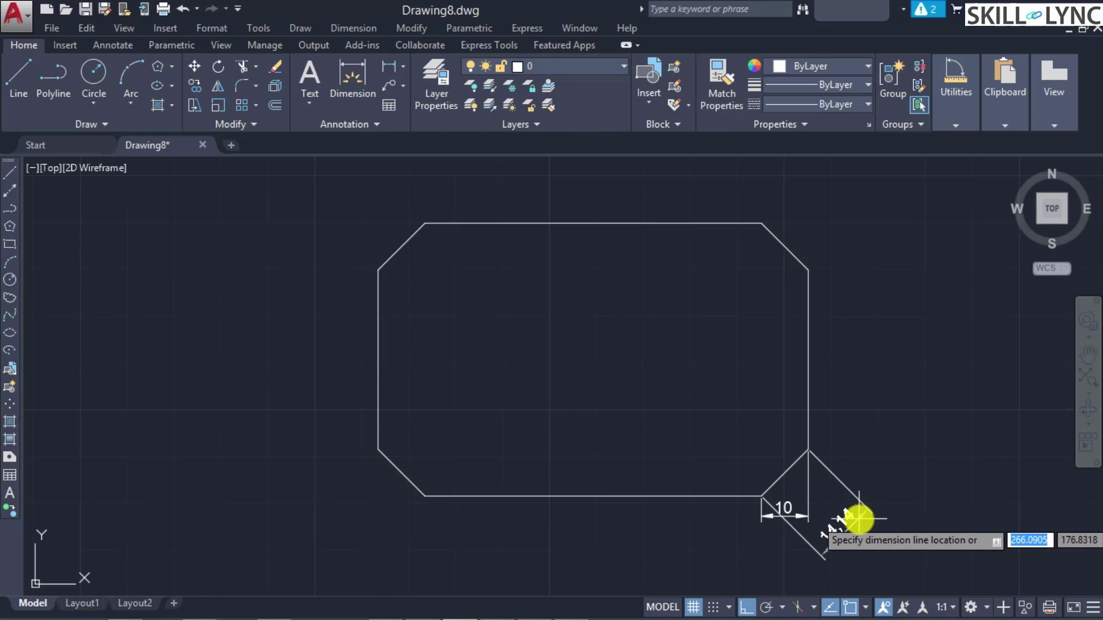
left_click(866, 531)
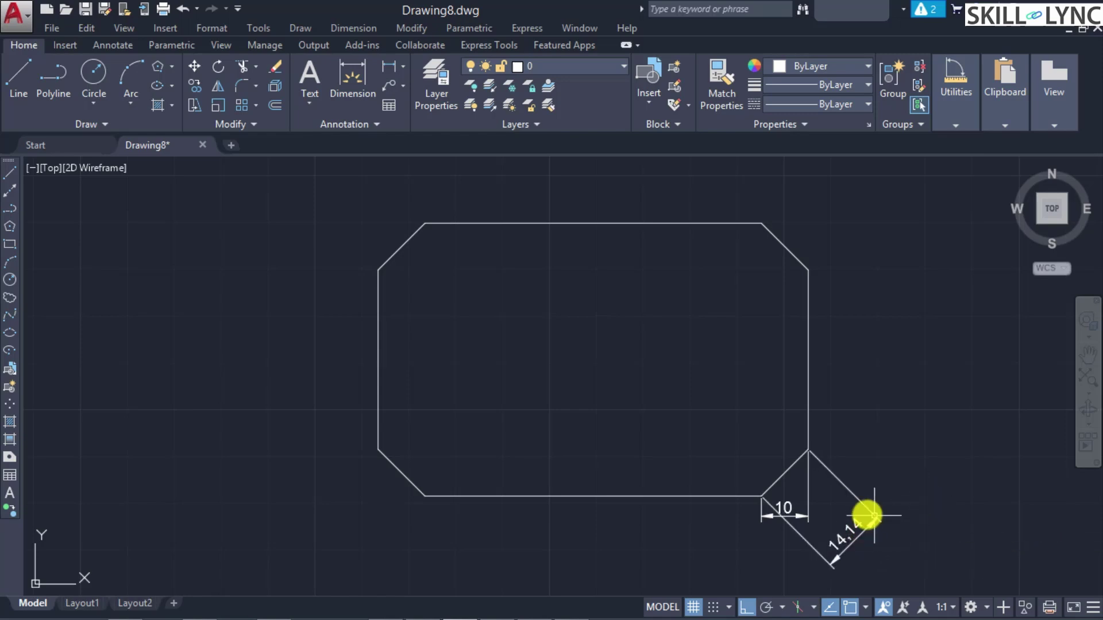
- Move the horizontal chamfer dimension up by its text grip so that it sits above the lower-right chamfer
scroll(787, 541, "up", 2)
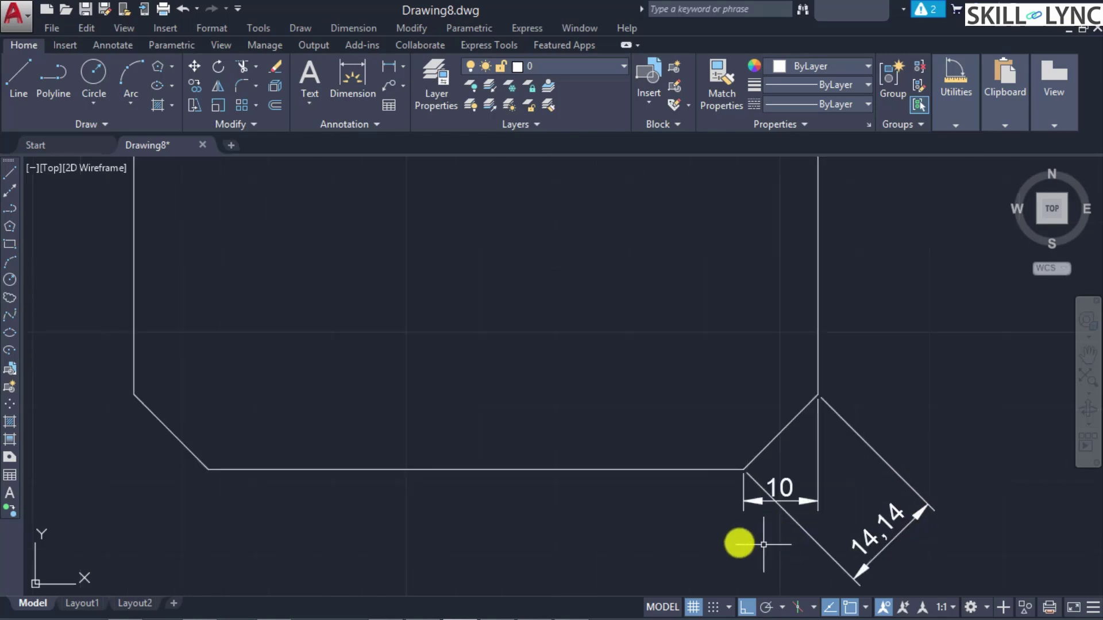
left_click(809, 495)
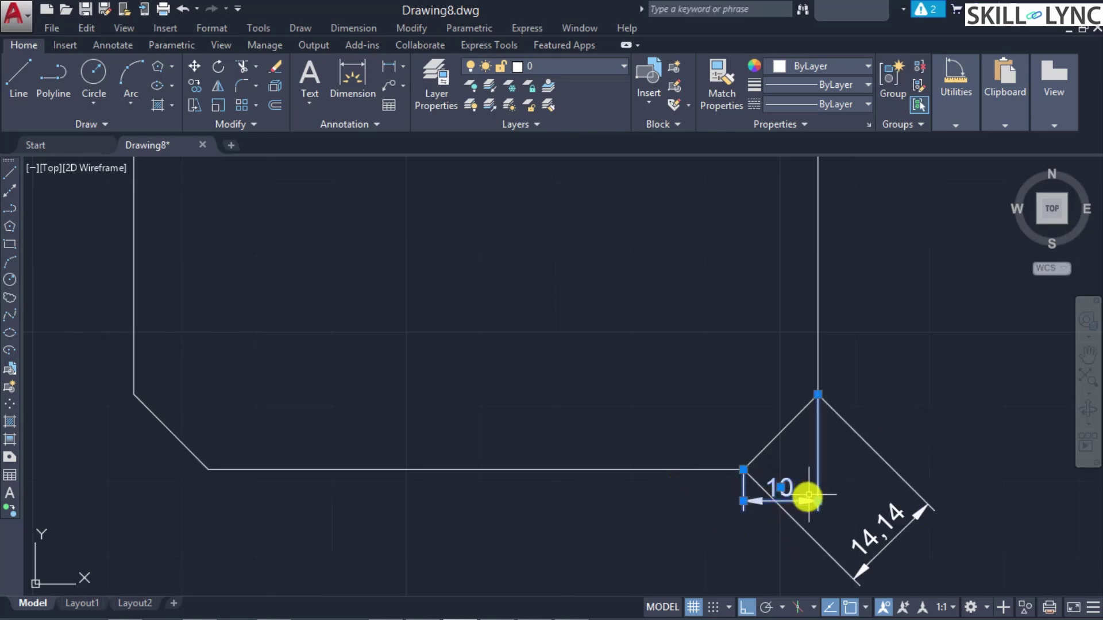
left_click(780, 486)
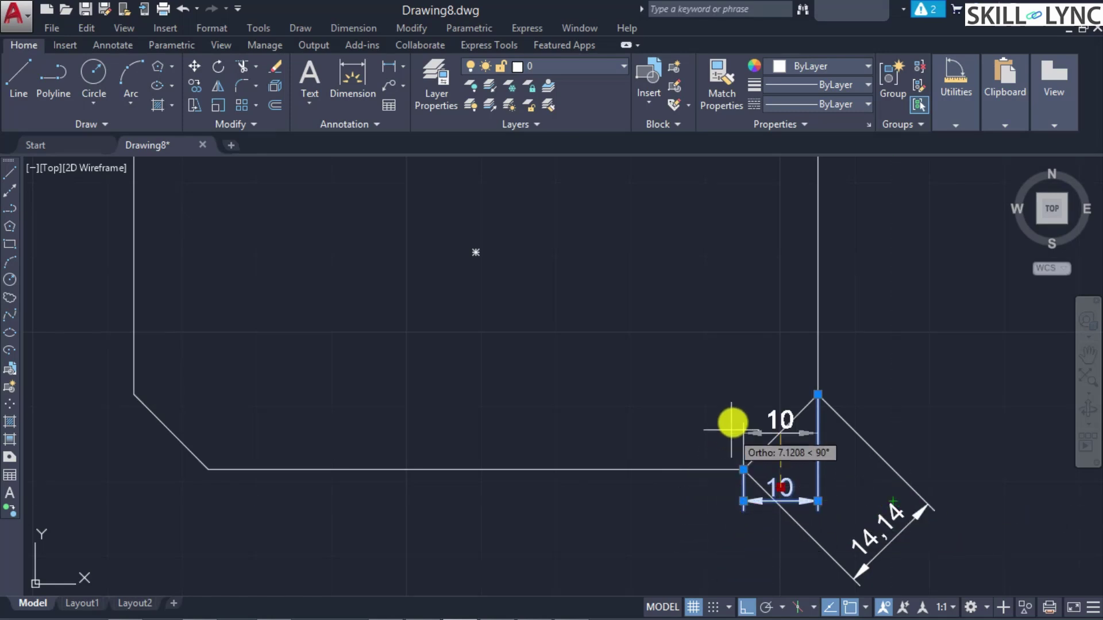
left_click(735, 405)
left_click(780, 410)
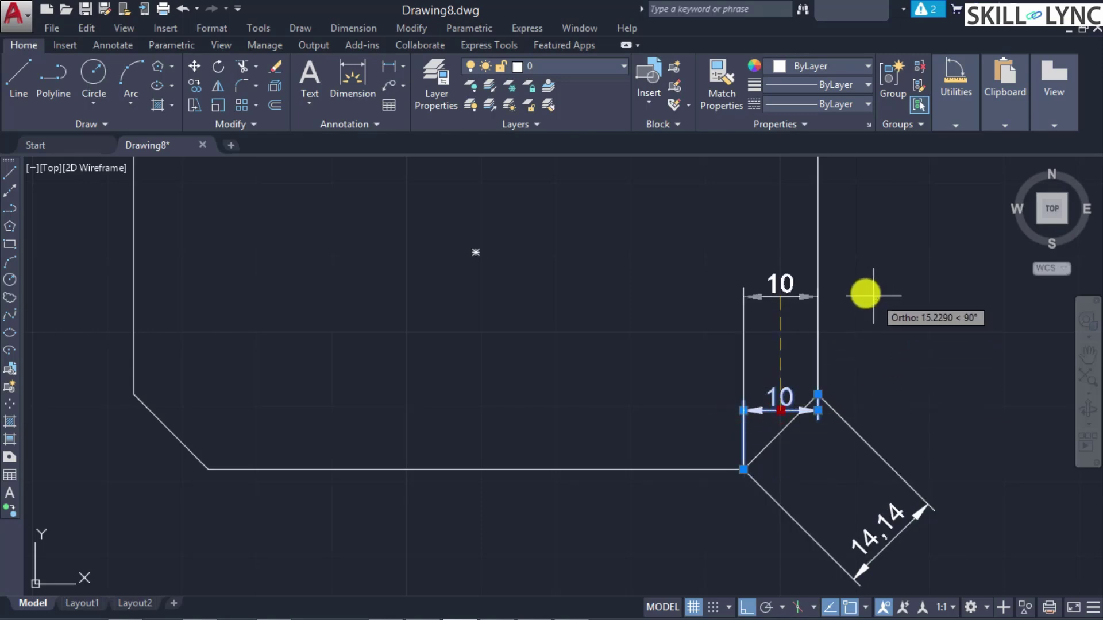
left_click(795, 352)
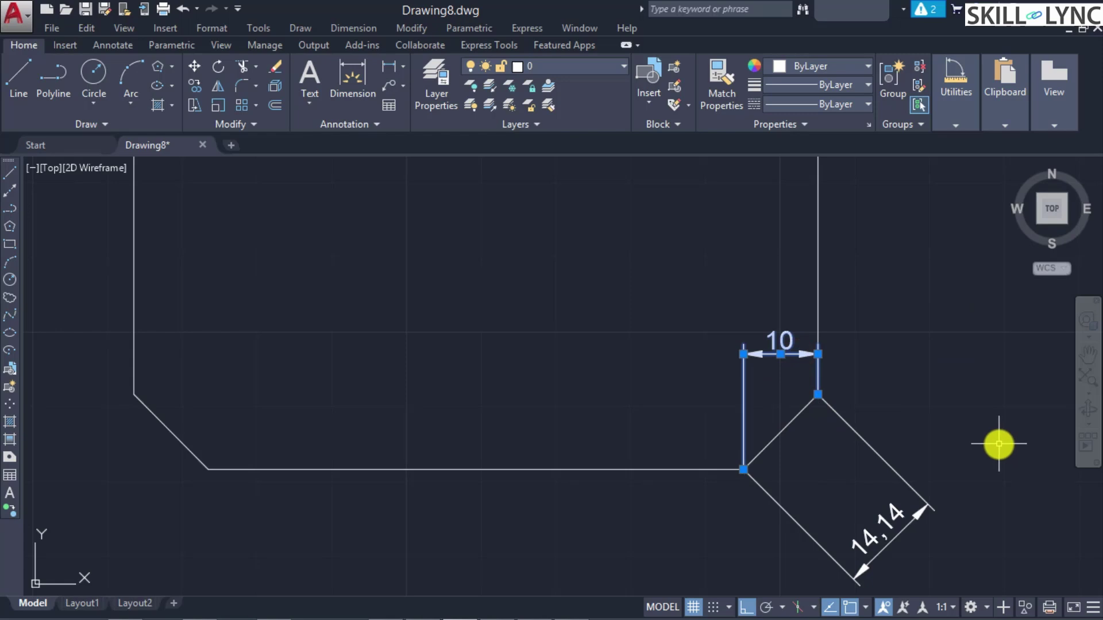
- Delete both the horizontal and the rotated dimension from the lower-right chamfer
key("Delete")
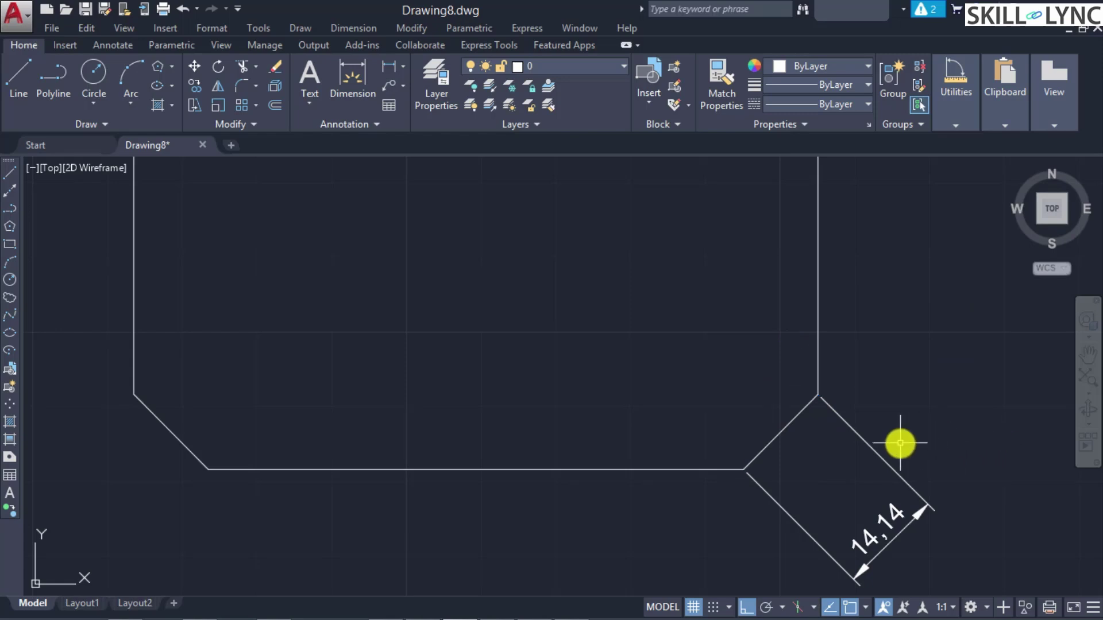
left_click(886, 517)
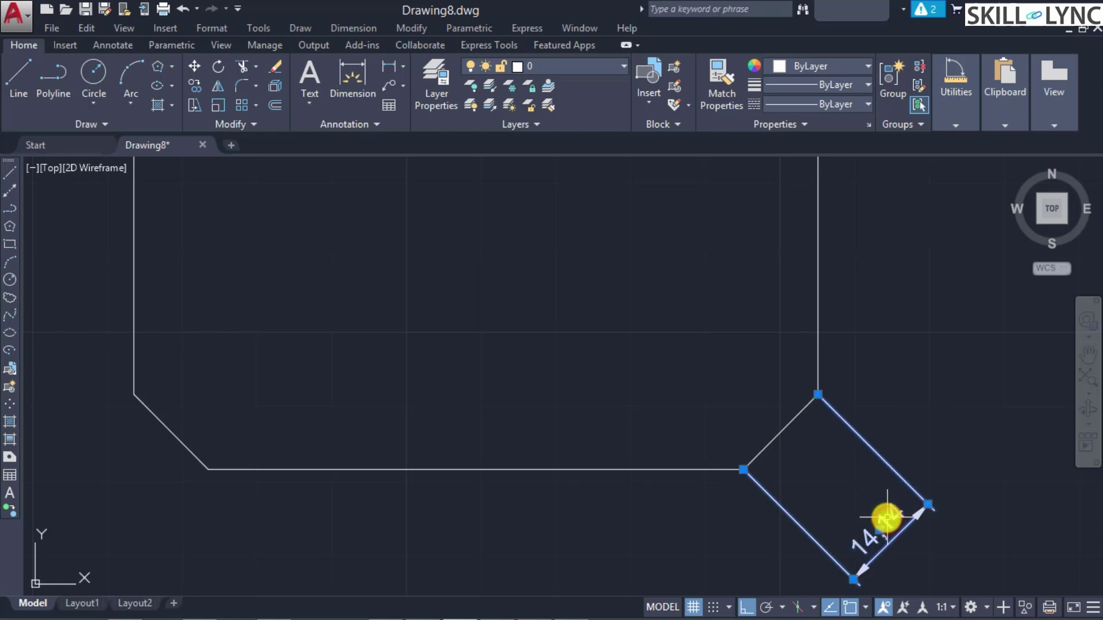
key("Delete")
scroll(664, 401, "down", 2)
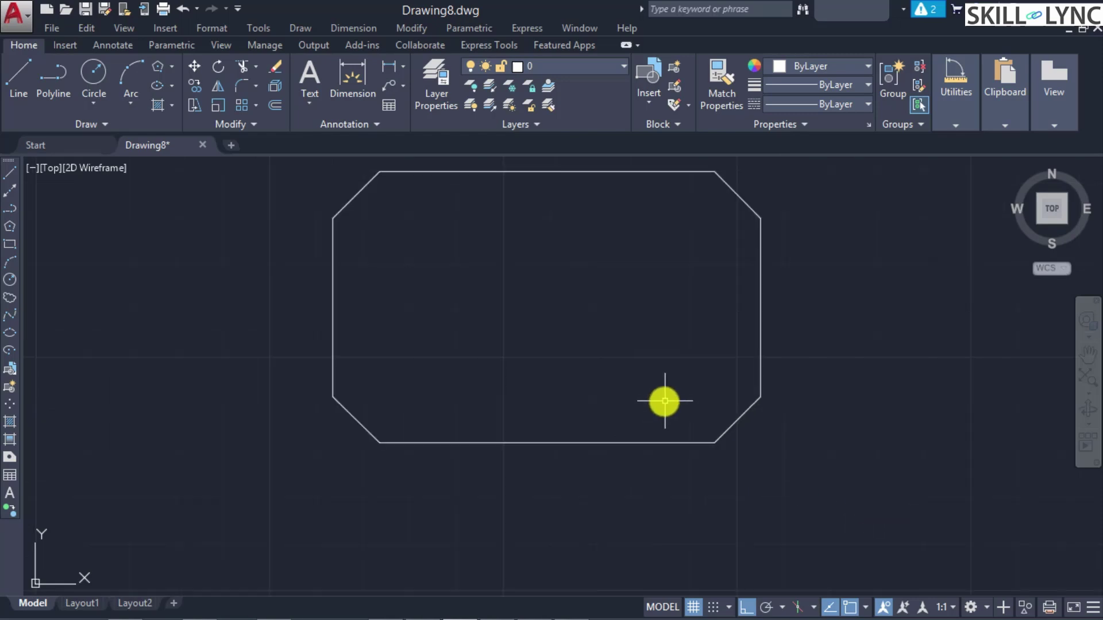
- Try a linear dimension on the lower-right chamfer by selecting the edge itself as the object to dimension
scroll(568, 229, "up", 2)
scroll(569, 230, "down", 2)
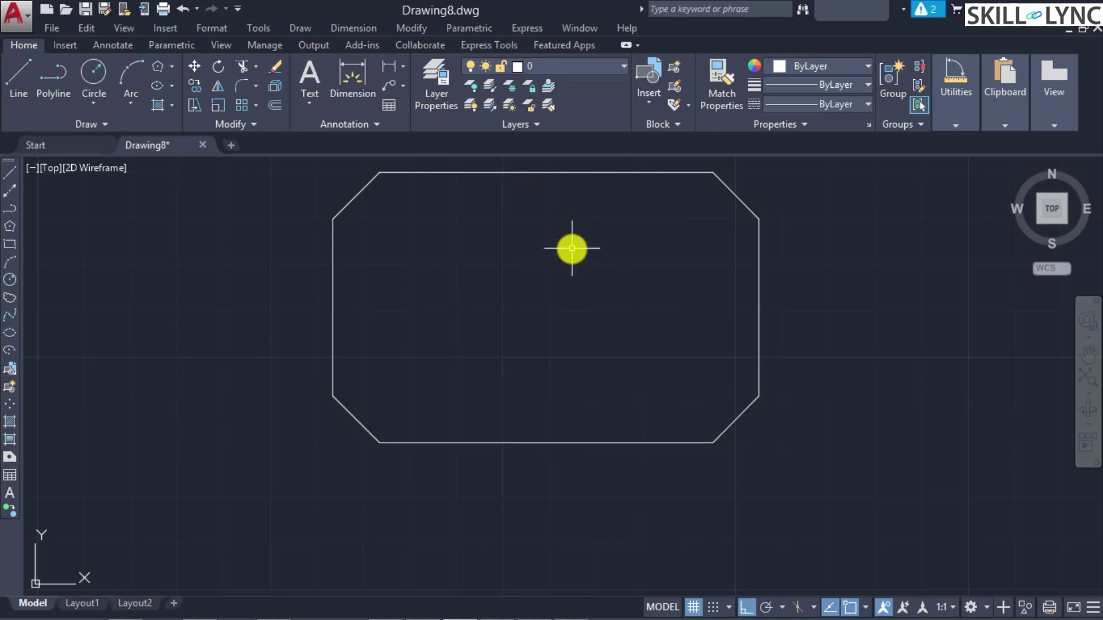
type("dim")
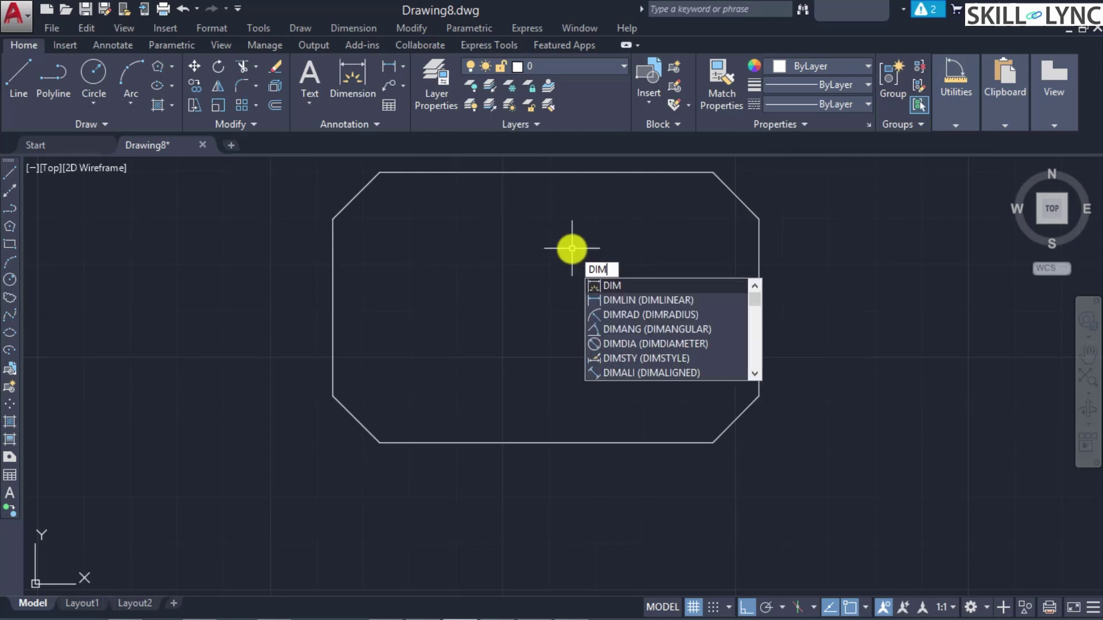
type("lin")
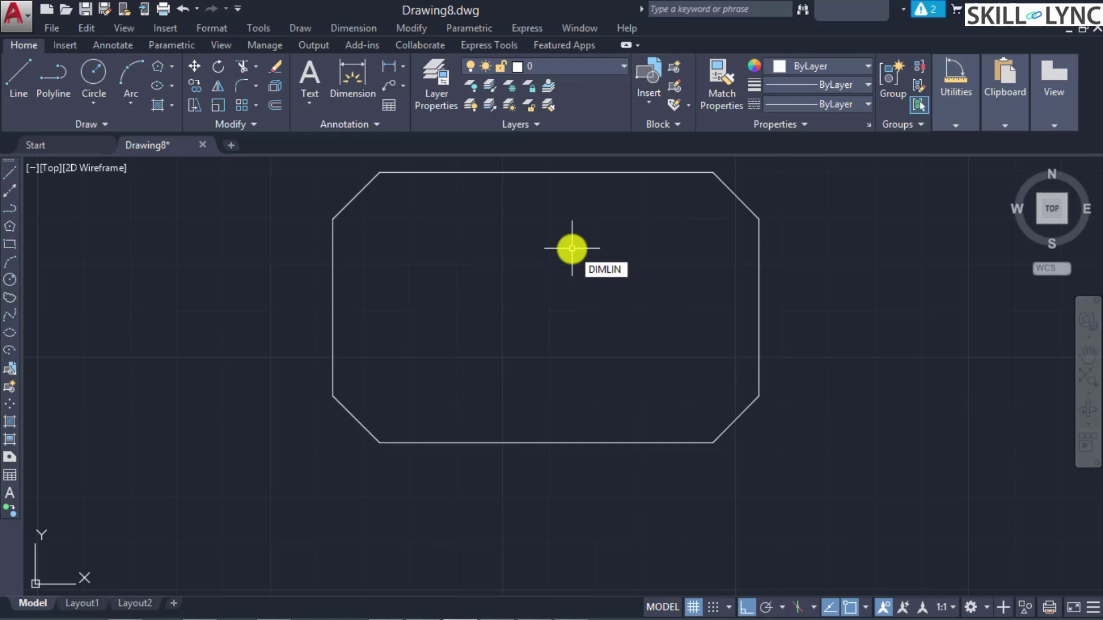
key("Return")
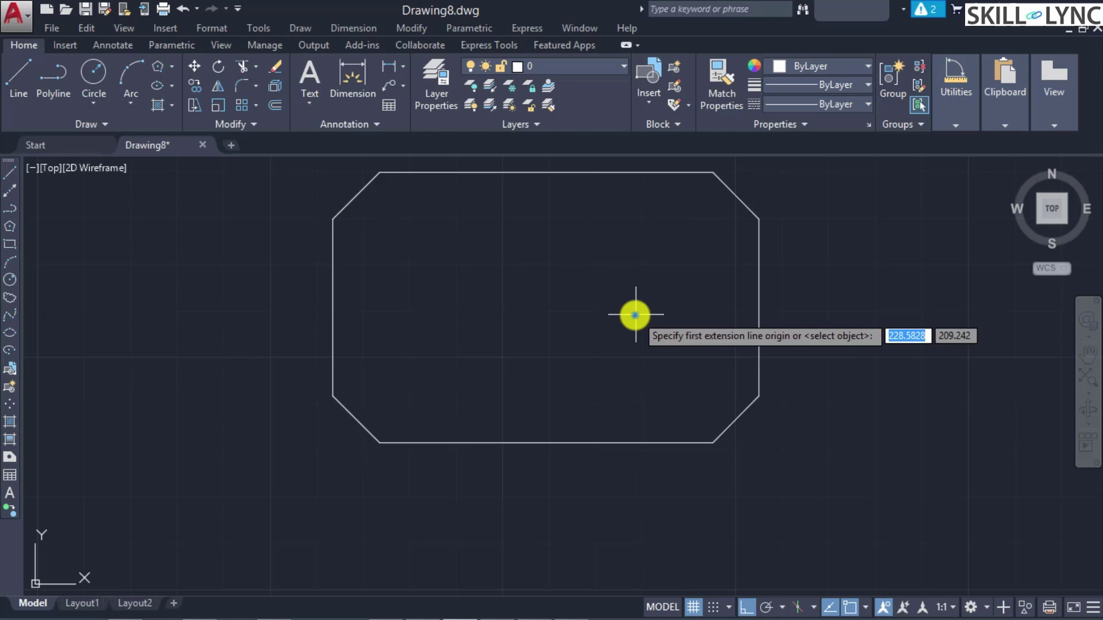
key("Return")
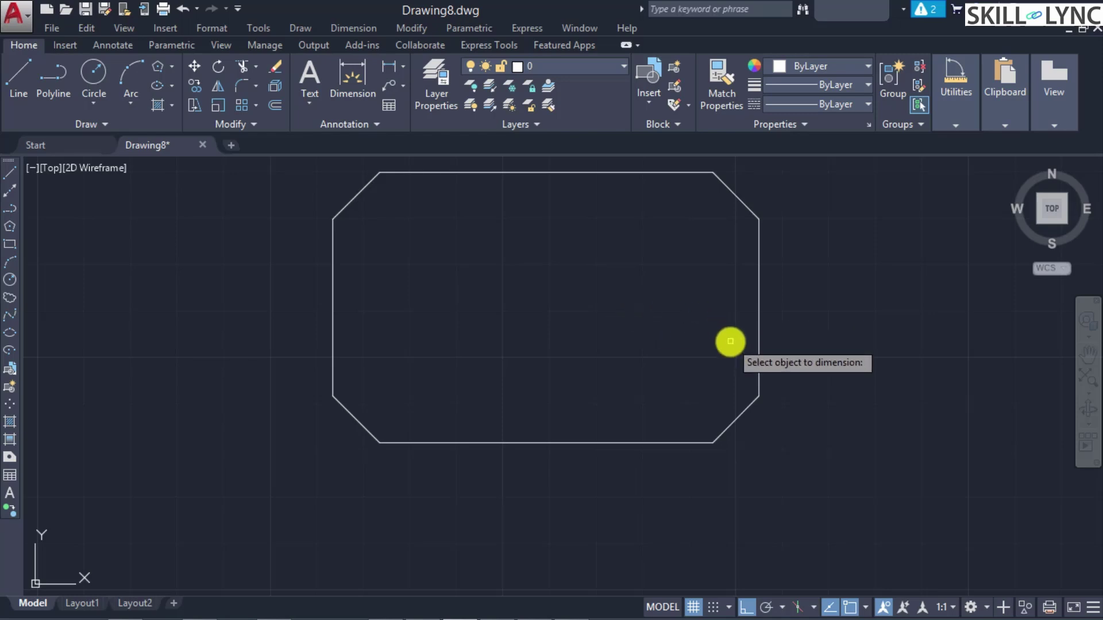
left_click(742, 413)
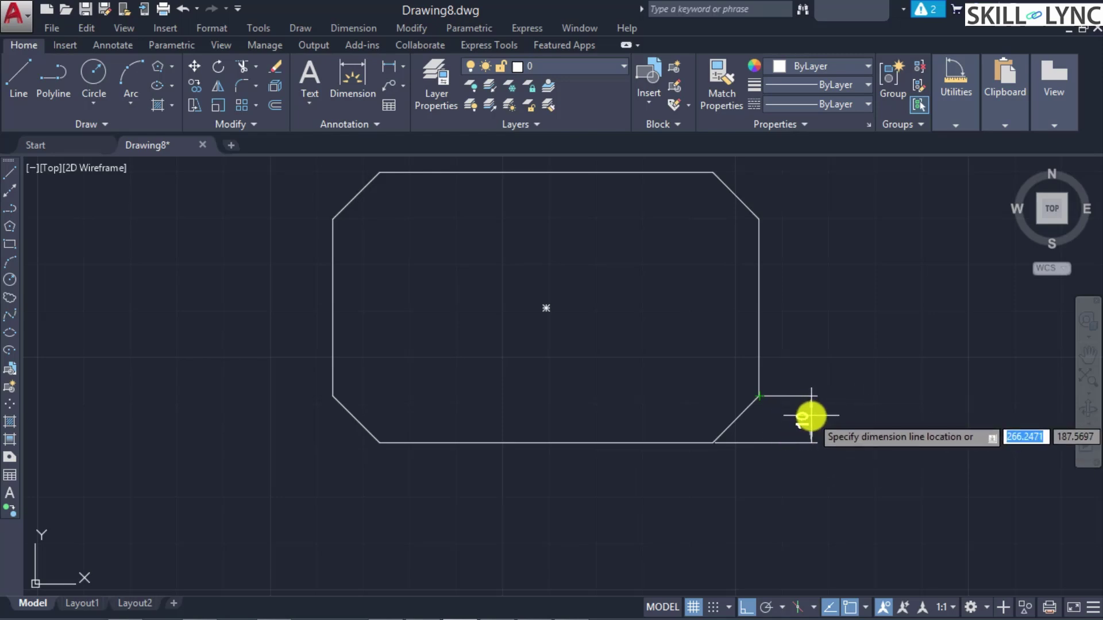
key("Escape")
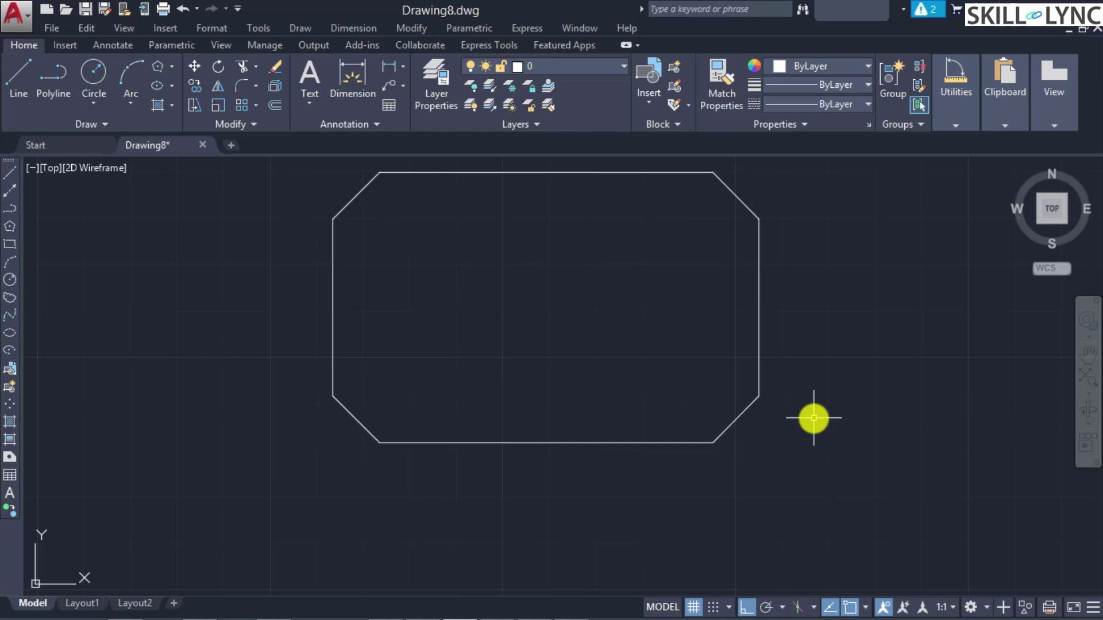
- Add an aligned dimension between the two endpoints of the lower-right chamfer, placed outside the rectangle
type("dimal")
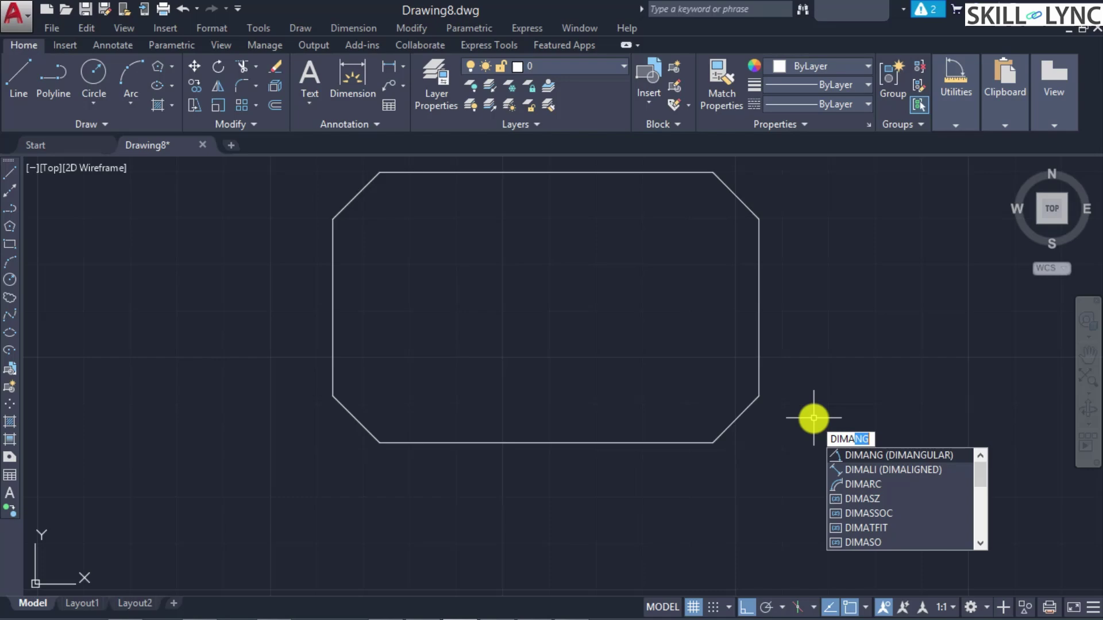
type("l")
key("Return")
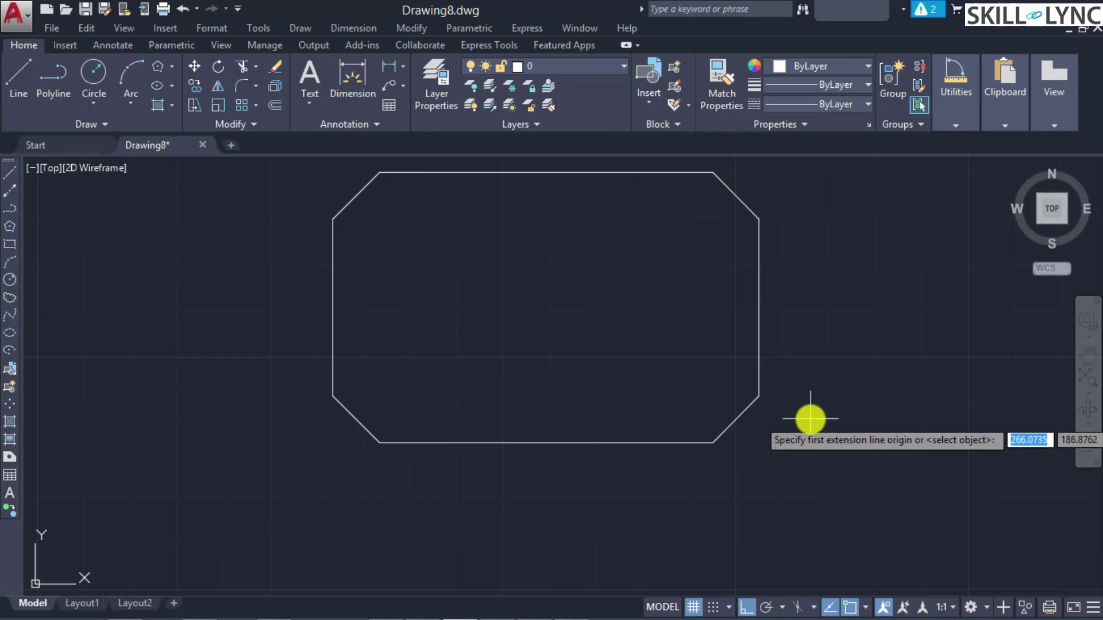
left_click(713, 442)
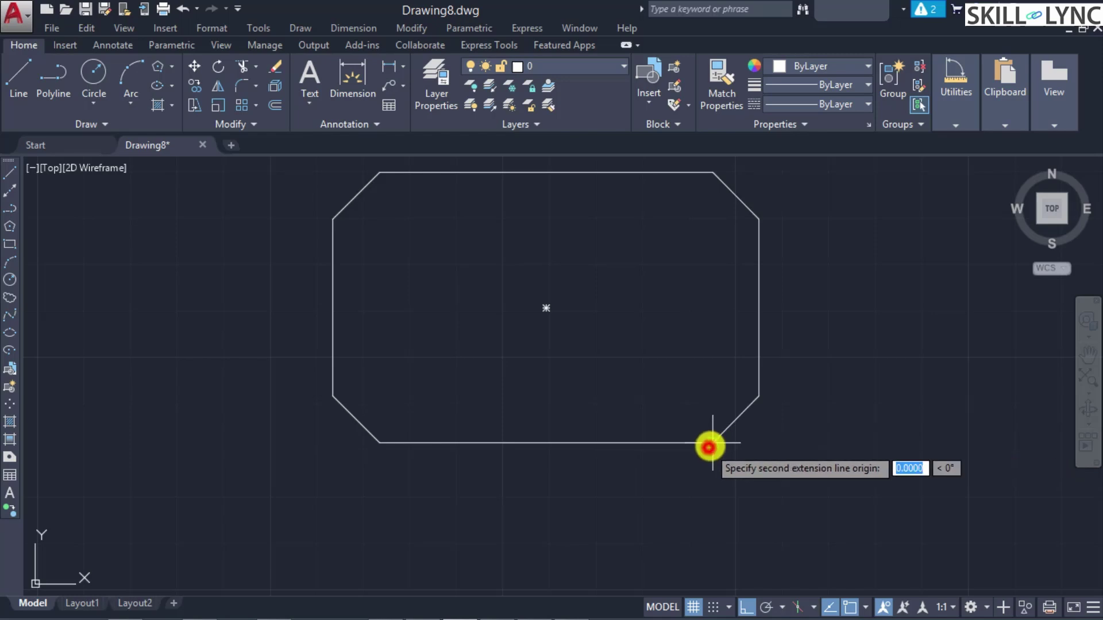
left_click(759, 396)
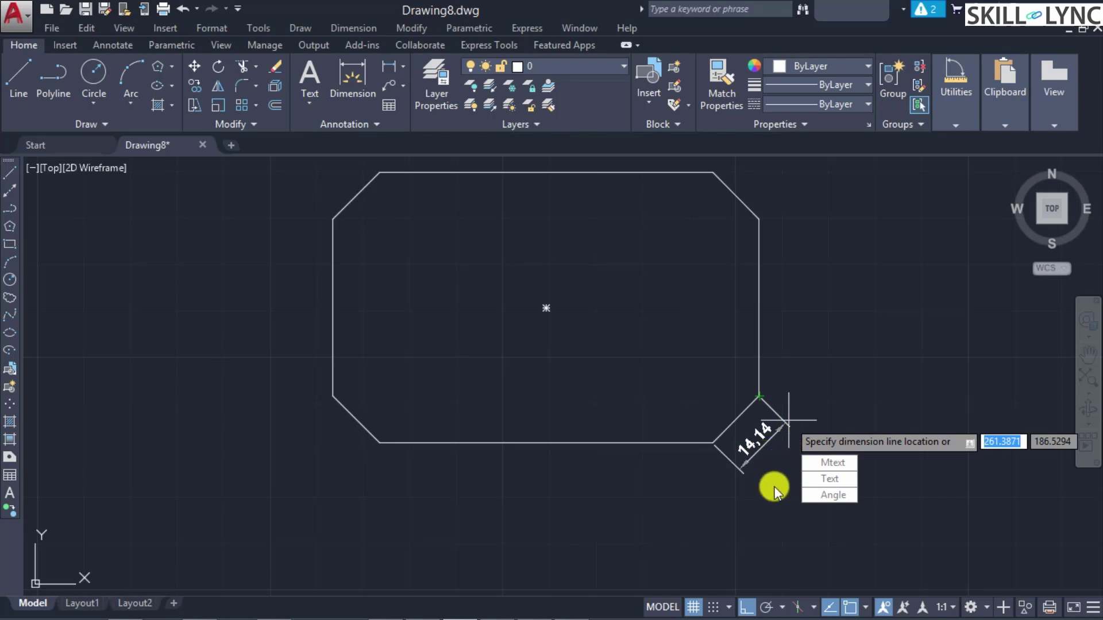
left_click(770, 468)
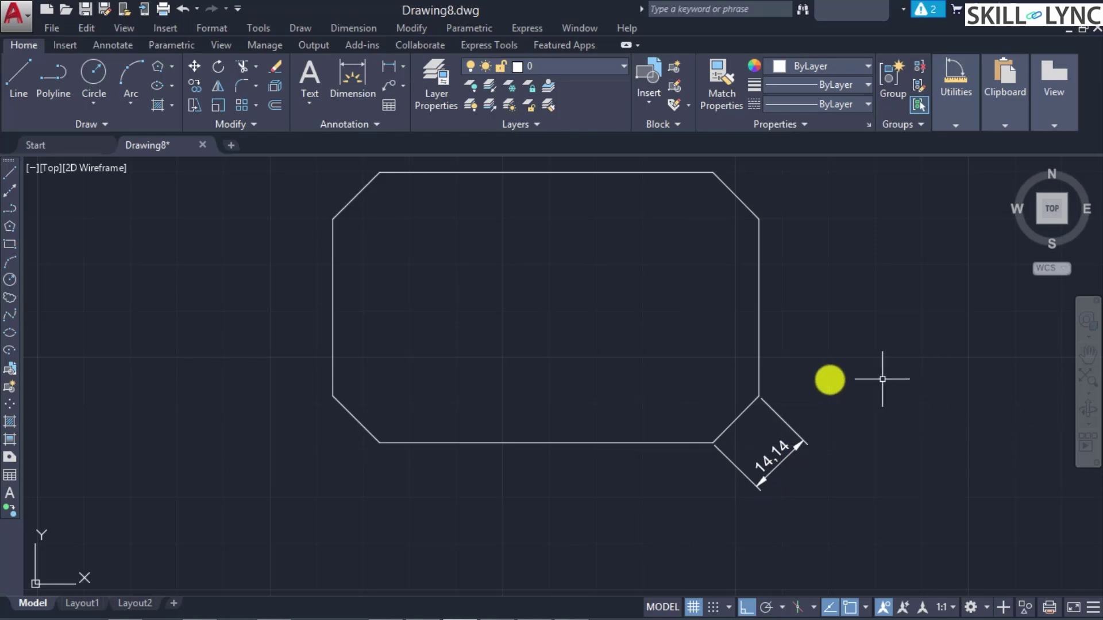
- Erase the chamfered rectangle together with its aligned dimension
left_click(276, 159)
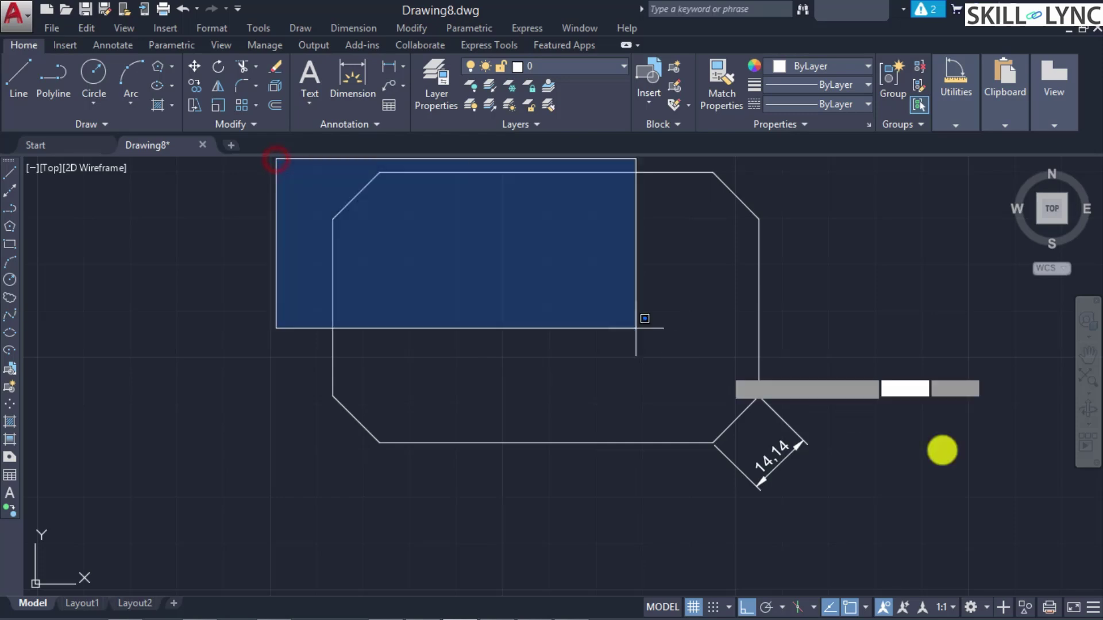
left_click(906, 511)
key("Delete")
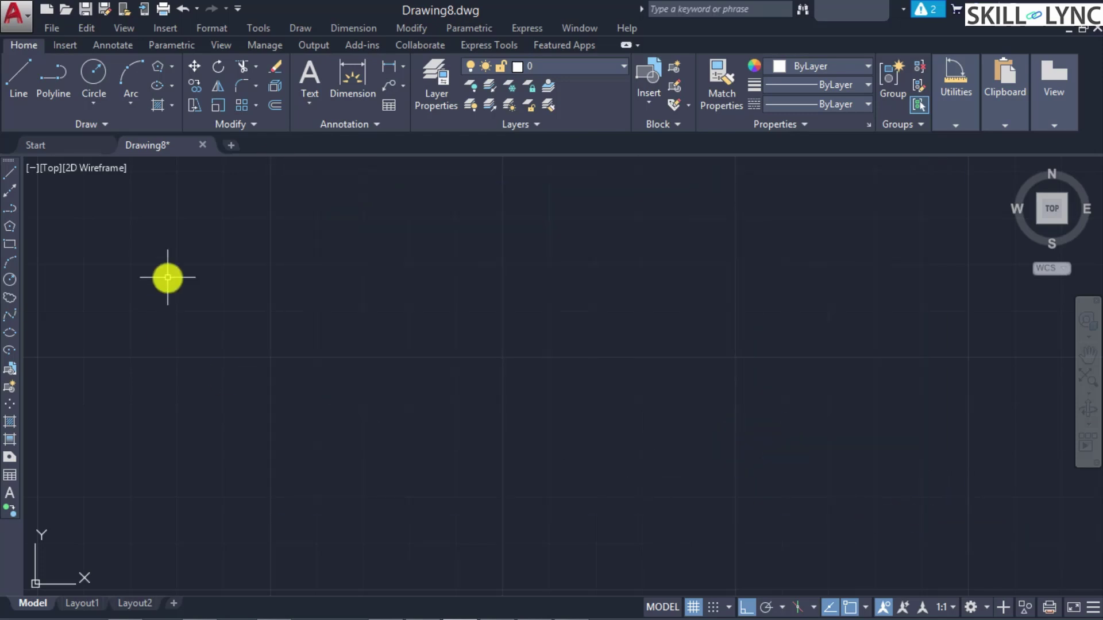
- Draw a circle of about 19 radius and, to its right, a smaller separate circle of about 14 radius
left_click(92, 73)
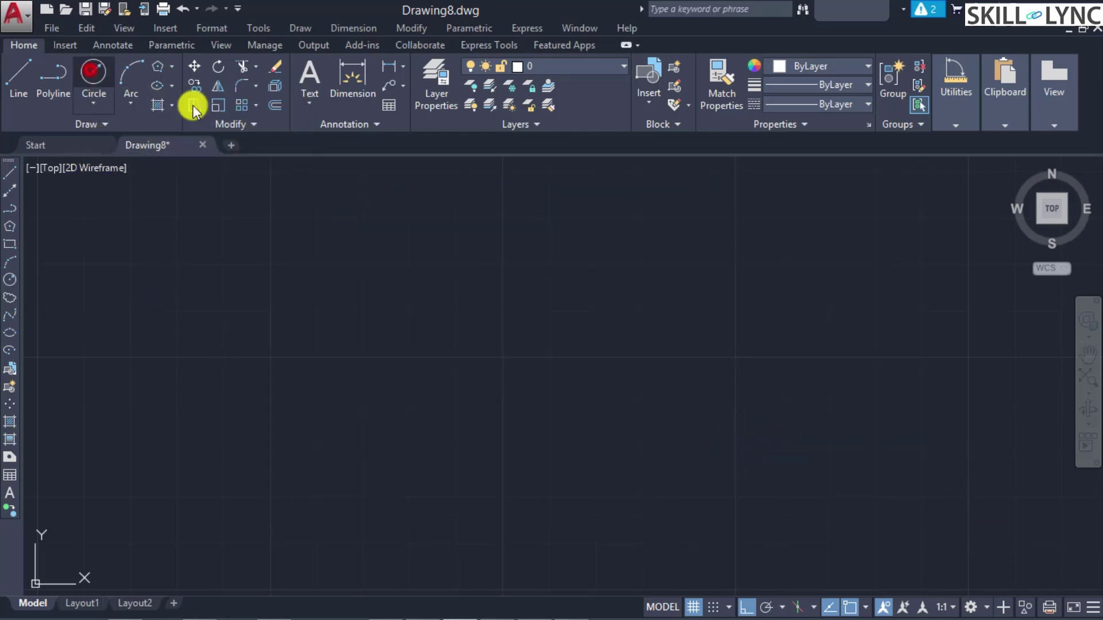
left_click(260, 311)
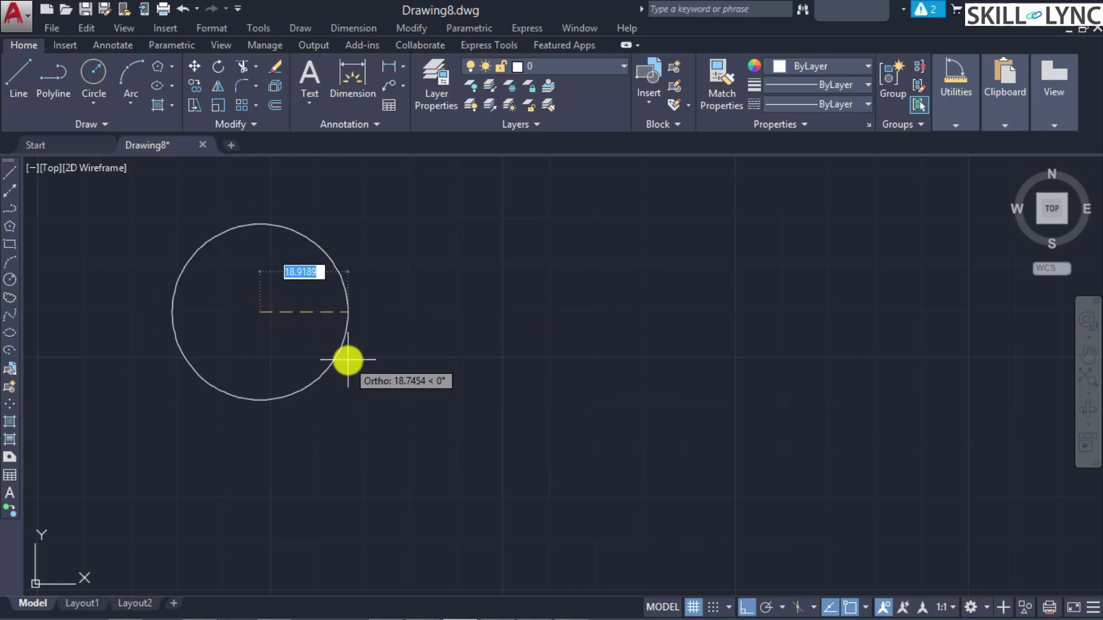
left_click(347, 363)
left_click(97, 82)
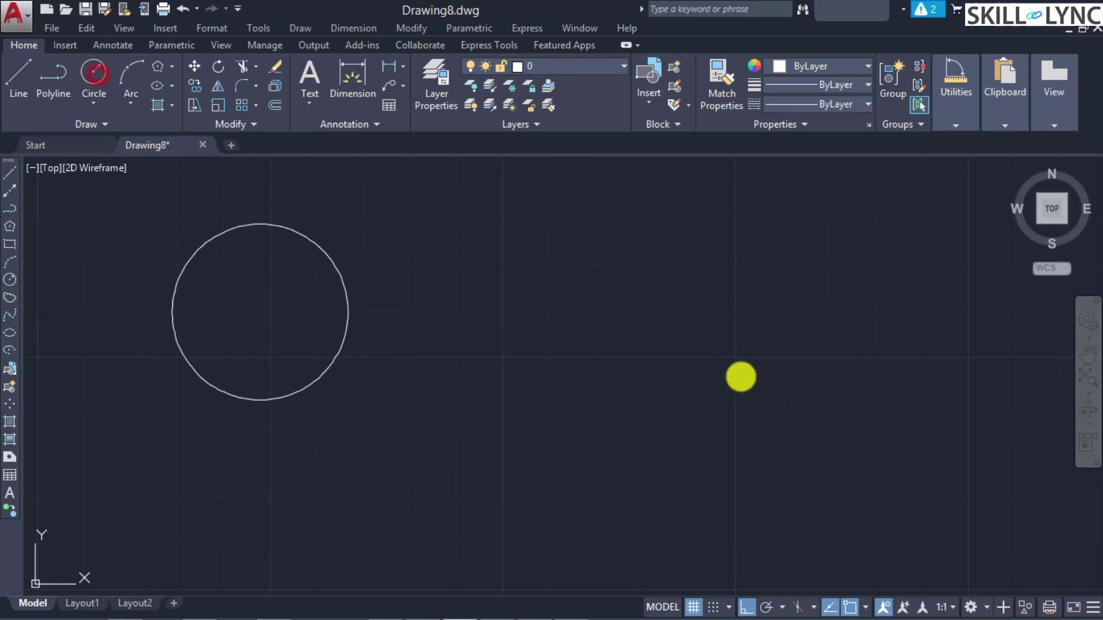
left_click(574, 366)
left_click(641, 314)
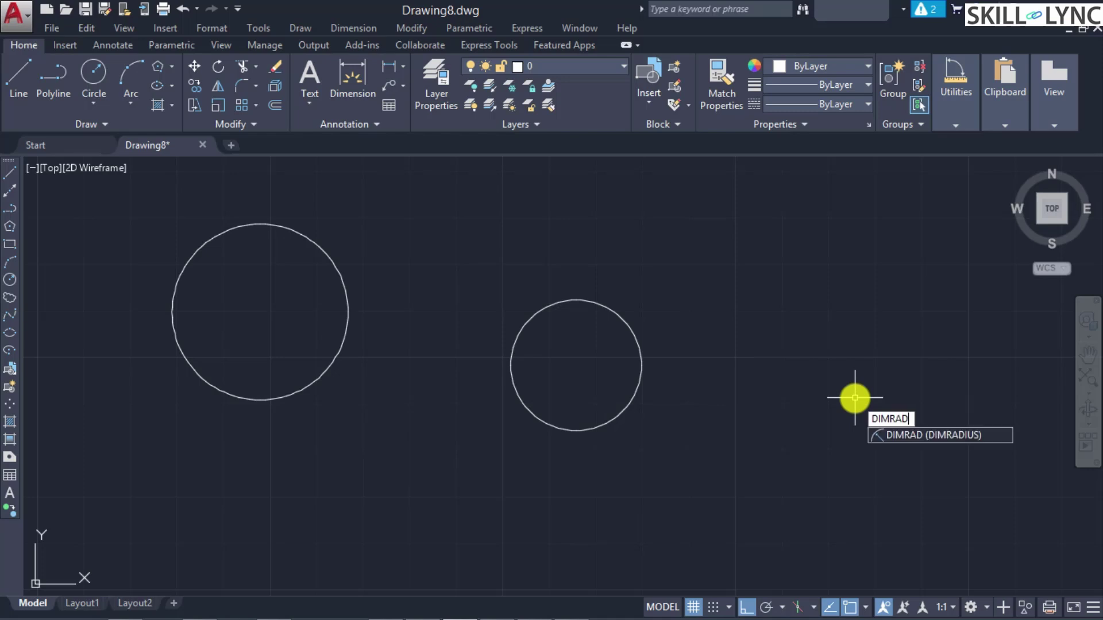
- Add a radius dimension to the smaller circle with its text outside, to the upper right
key("Return")
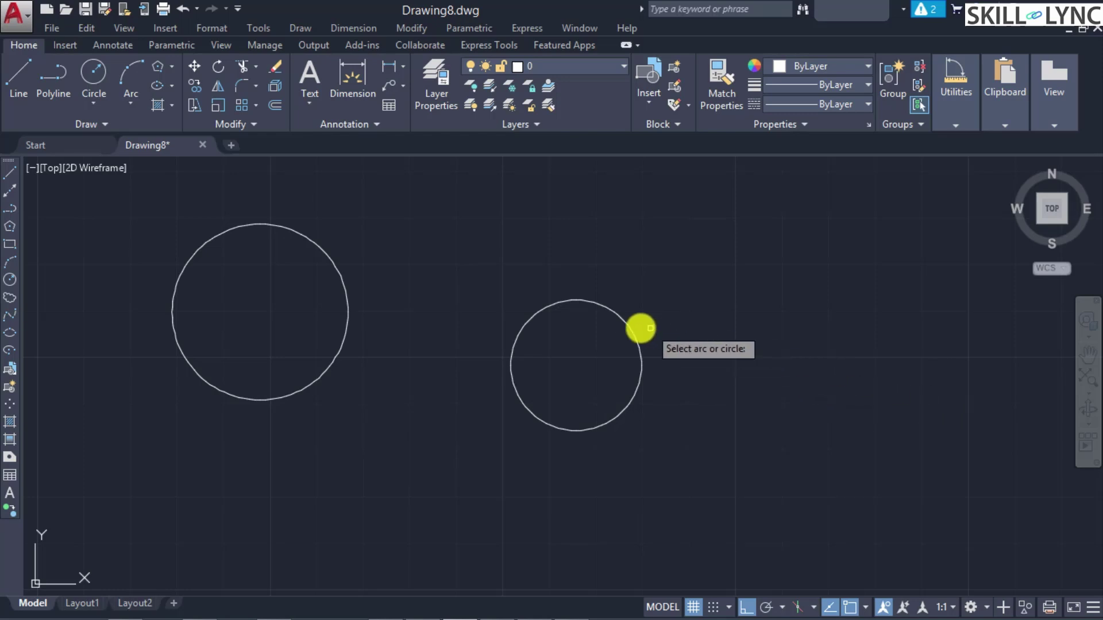
left_click(629, 327)
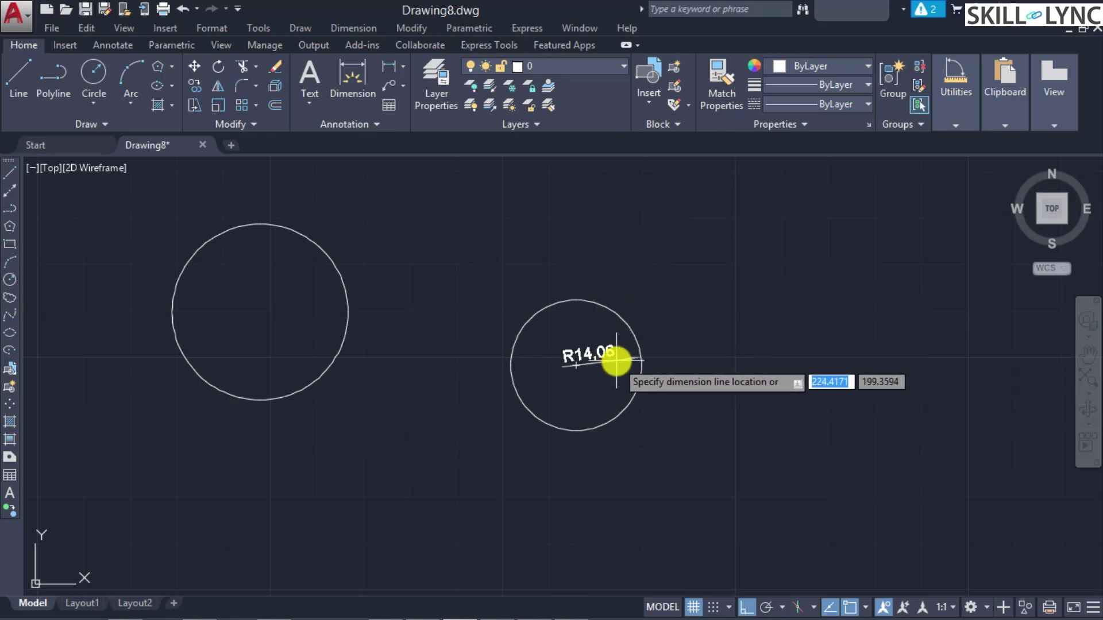
left_click(692, 333)
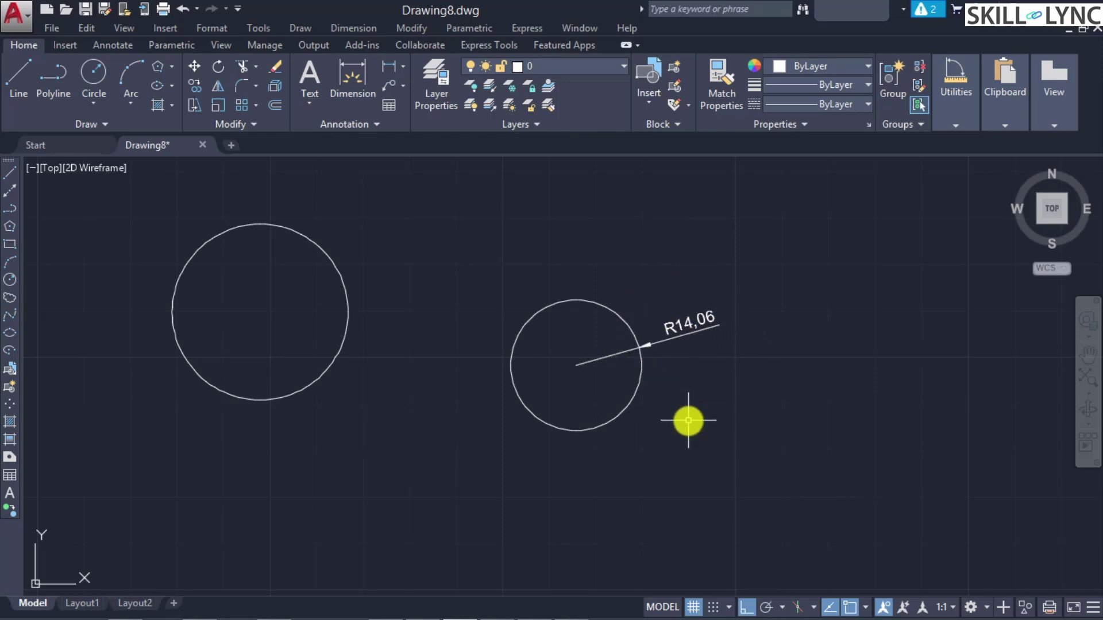
- Add a second radius dimension to the smaller circle with its text inside the circle
type("DIMRADIUS")
key("Return")
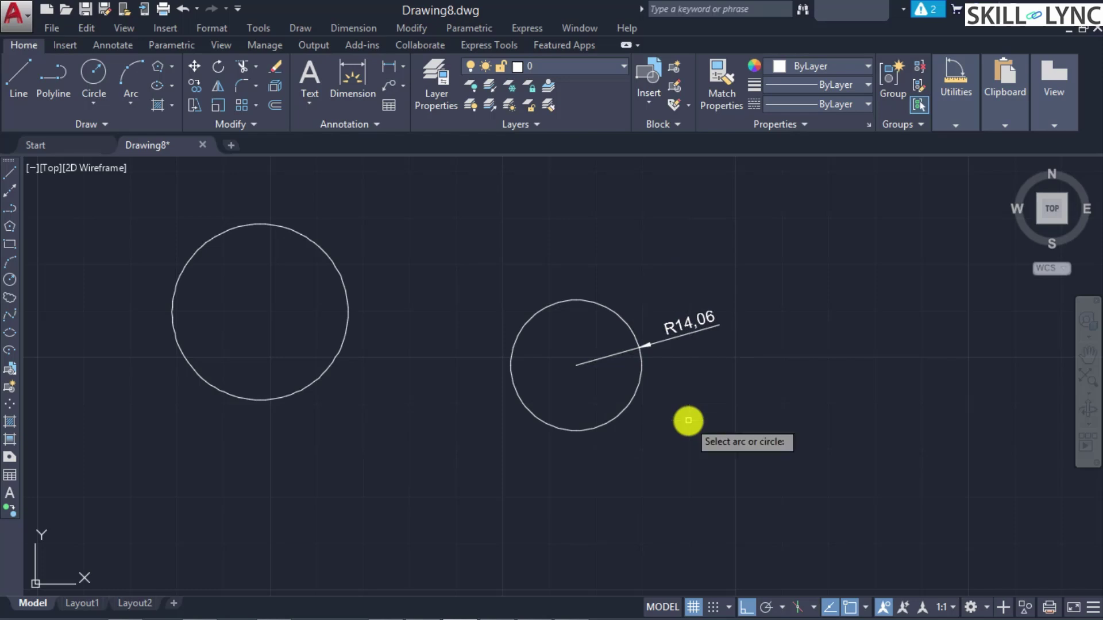
left_click(600, 421)
left_click(598, 391)
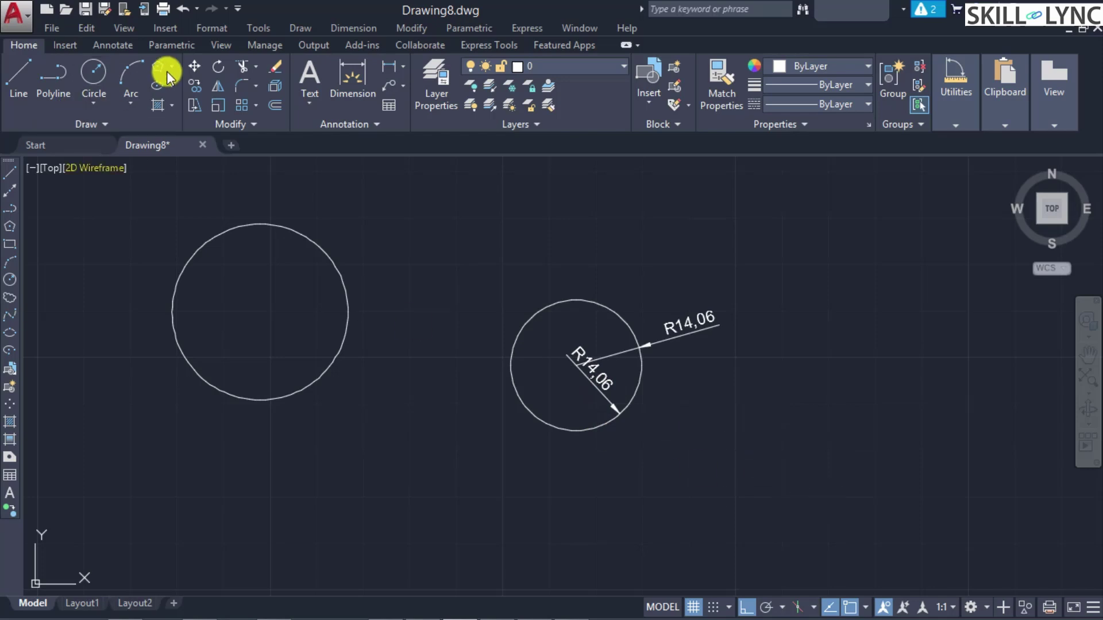
- Draw a horizontal line and a vertical line downward from its end, forming a right-angled corner to the right of the smaller circle
left_click(19, 71)
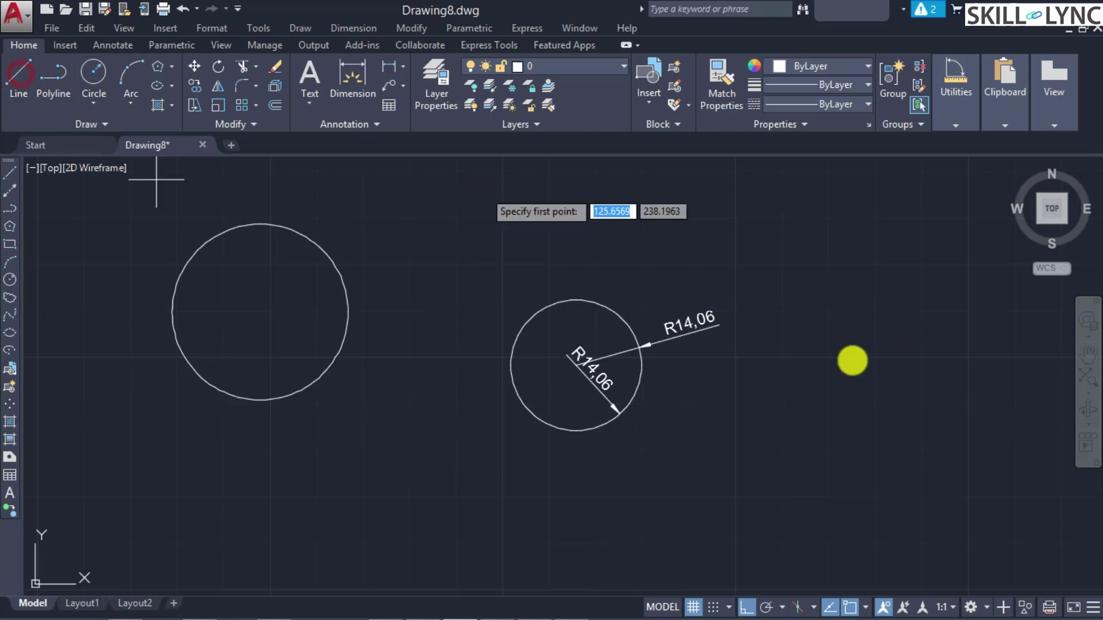
left_click(793, 356)
left_click(923, 357)
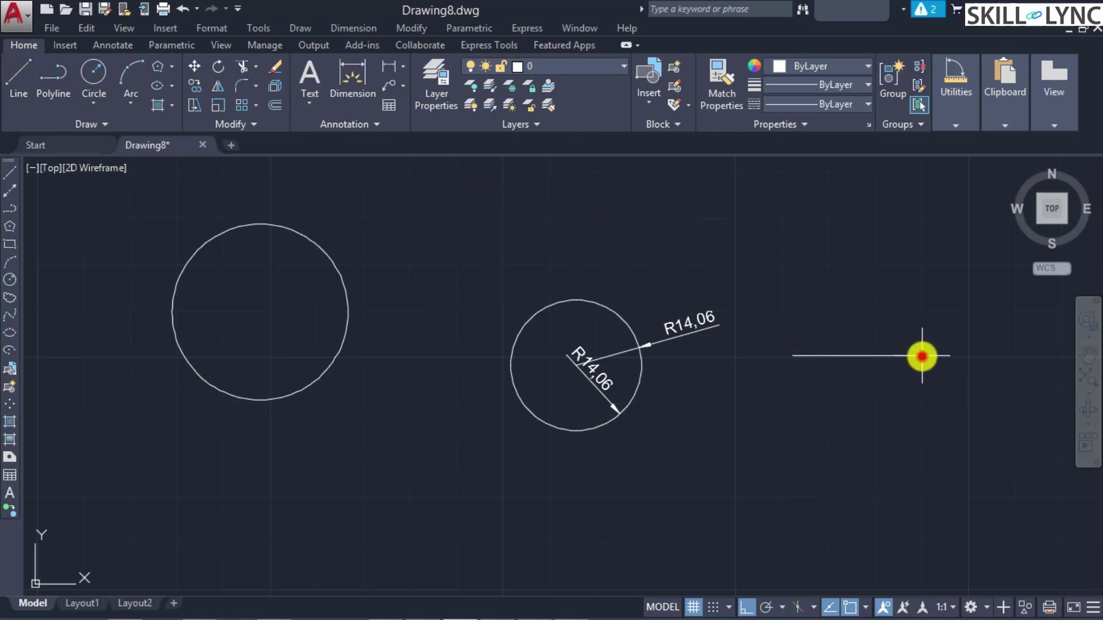
left_click(923, 486)
key("Return")
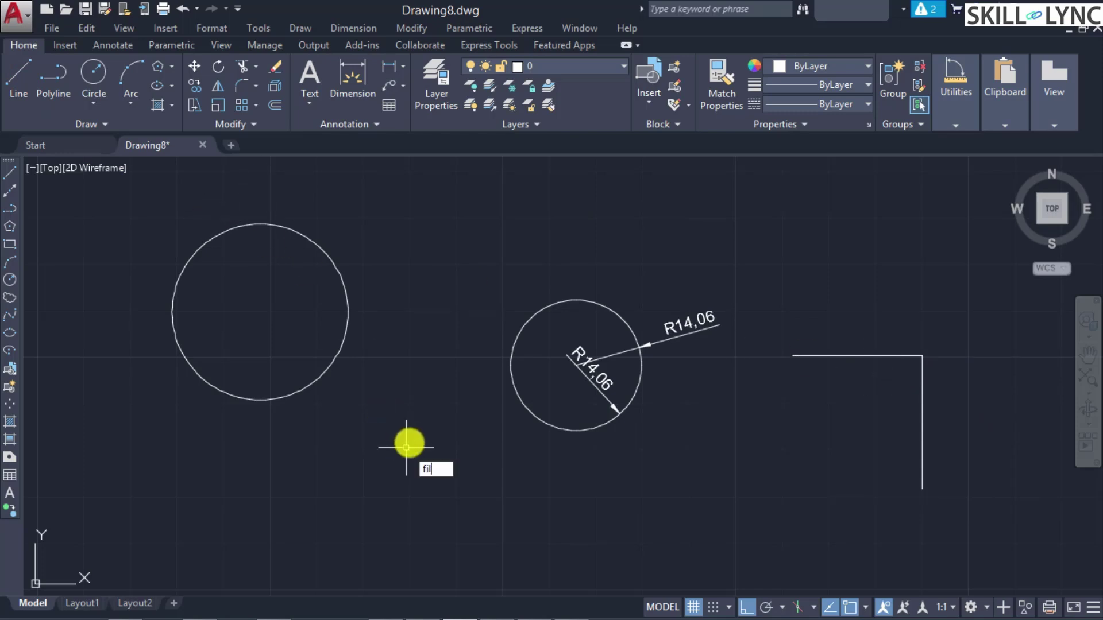
- Try to fillet the corner between the two lines without setting a fillet radius first
type("fil")
key("Return")
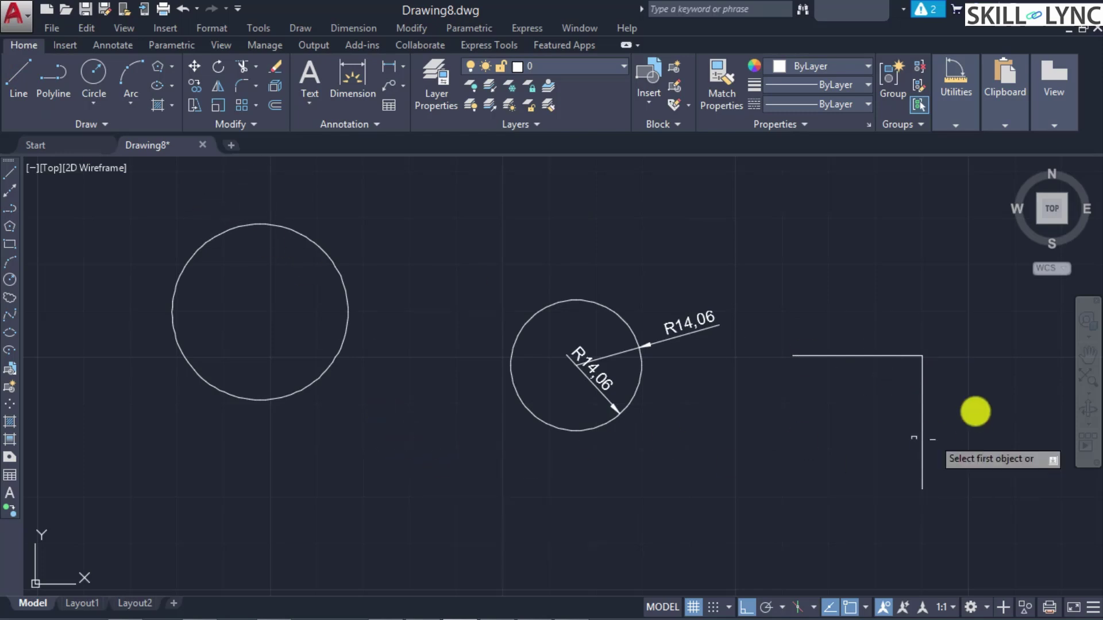
left_click(872, 355)
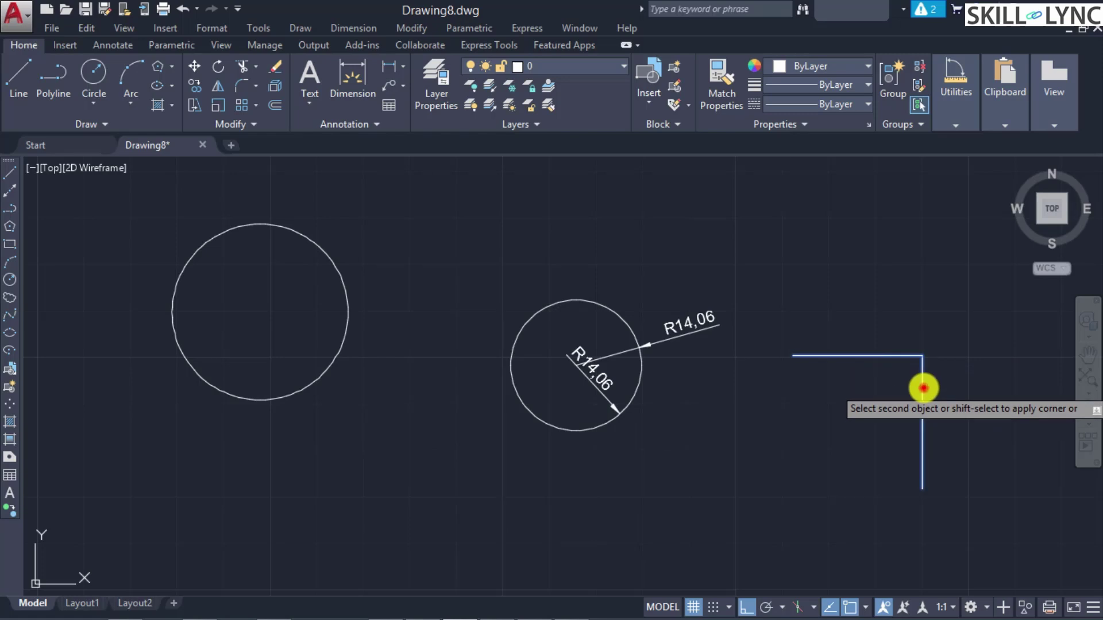
left_click(922, 386)
- Fillet the corner between the horizontal and vertical lines with a radius of 8
key("Return")
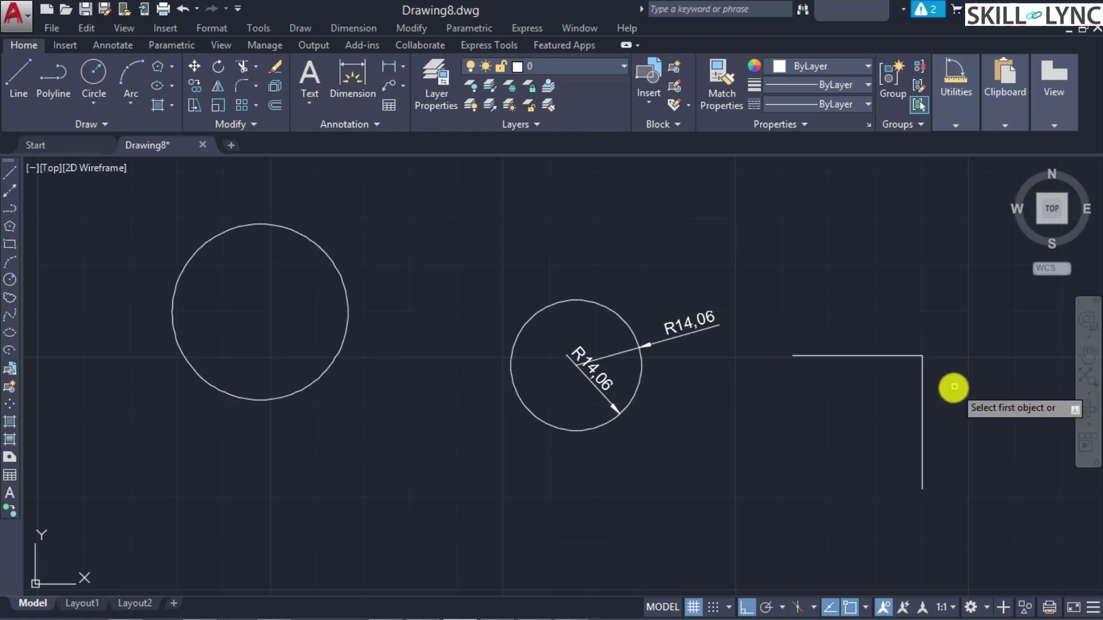
key("Down")
key("Down")
key("Down")
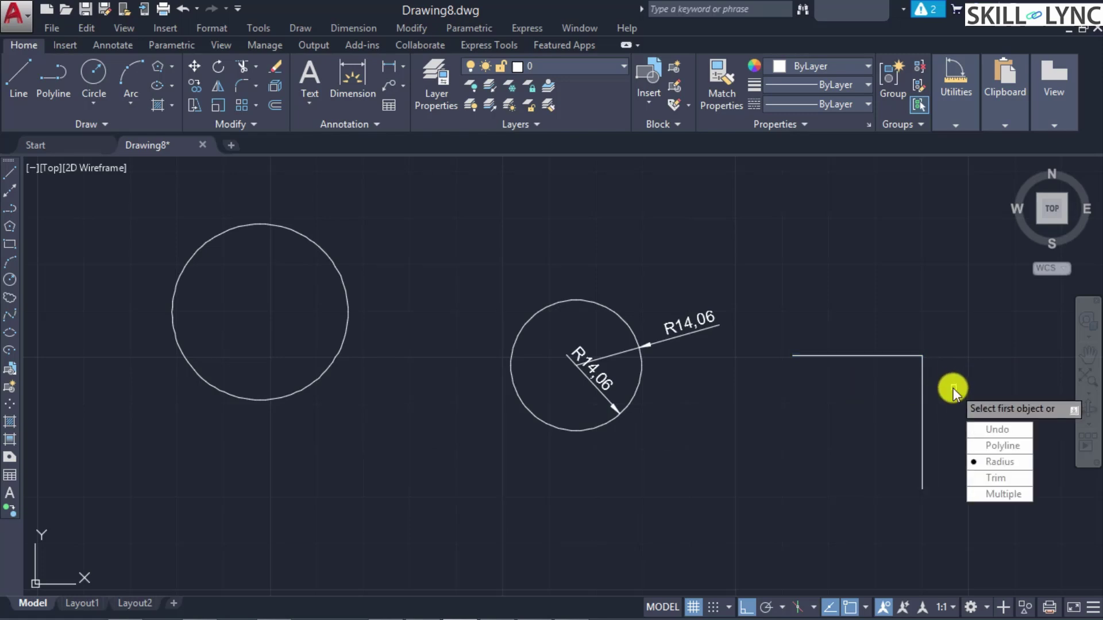
key("Return")
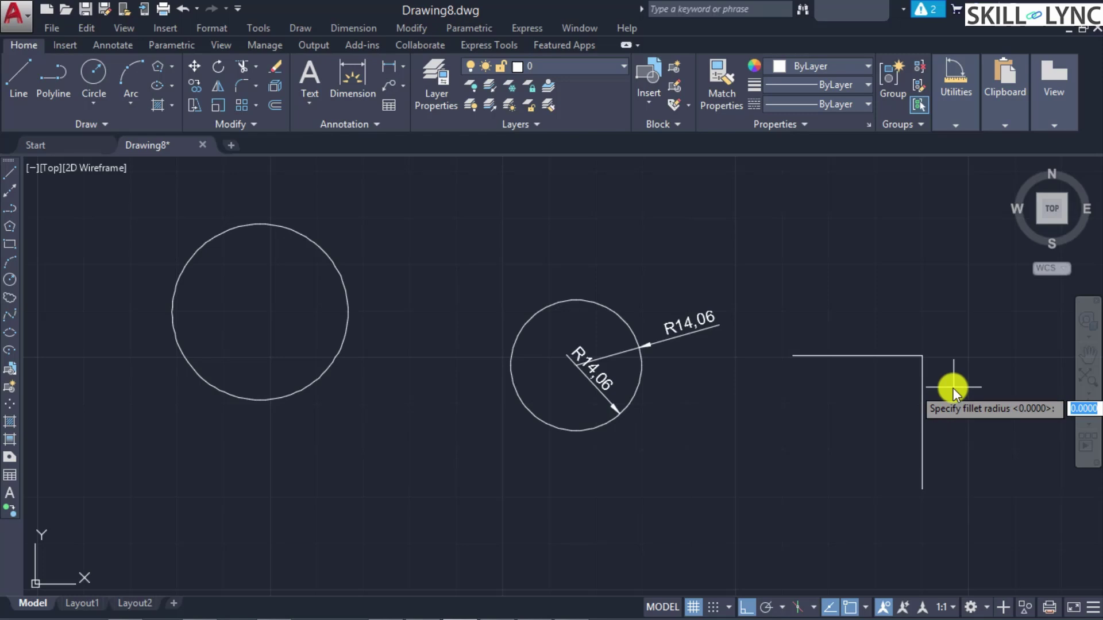
type("8")
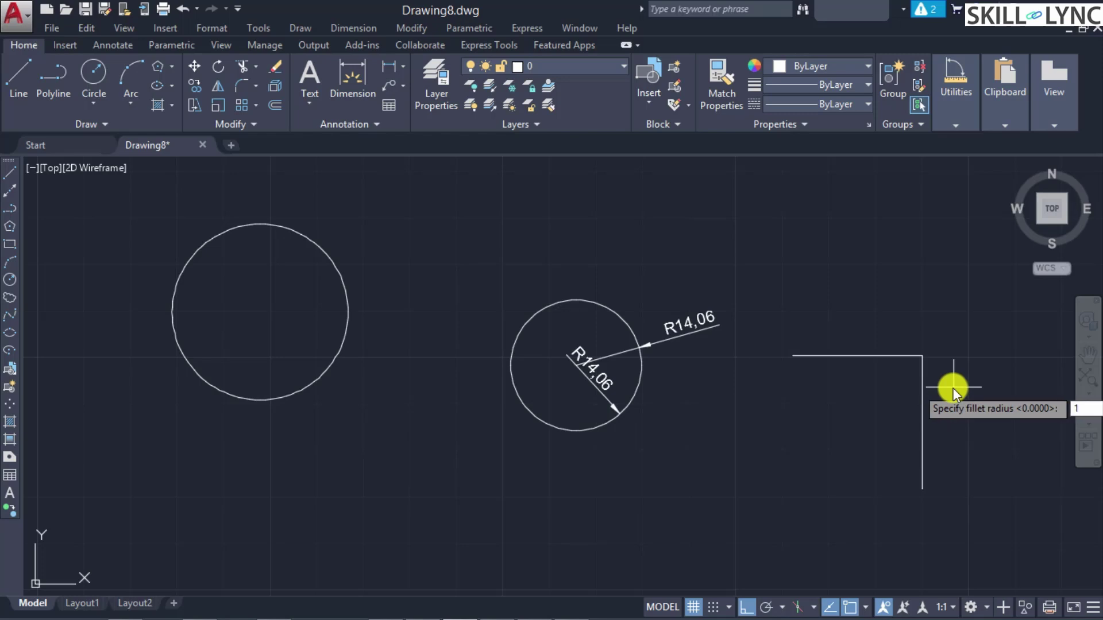
key("Return")
key("Down")
key("Down")
key("Down")
key("Down")
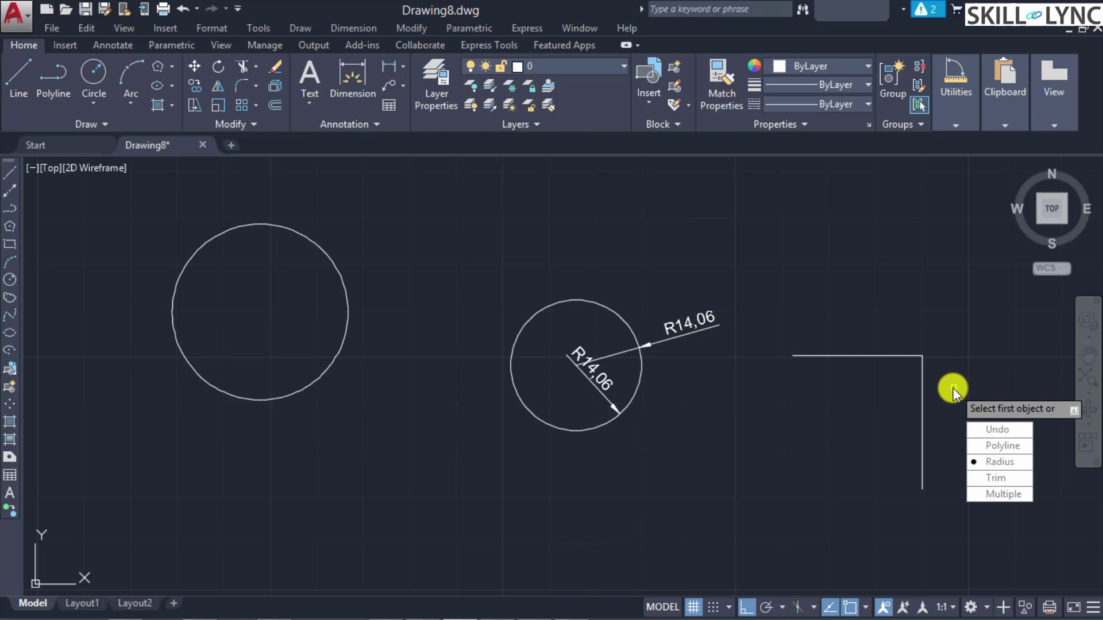
key("Return")
key("Down")
key("Return")
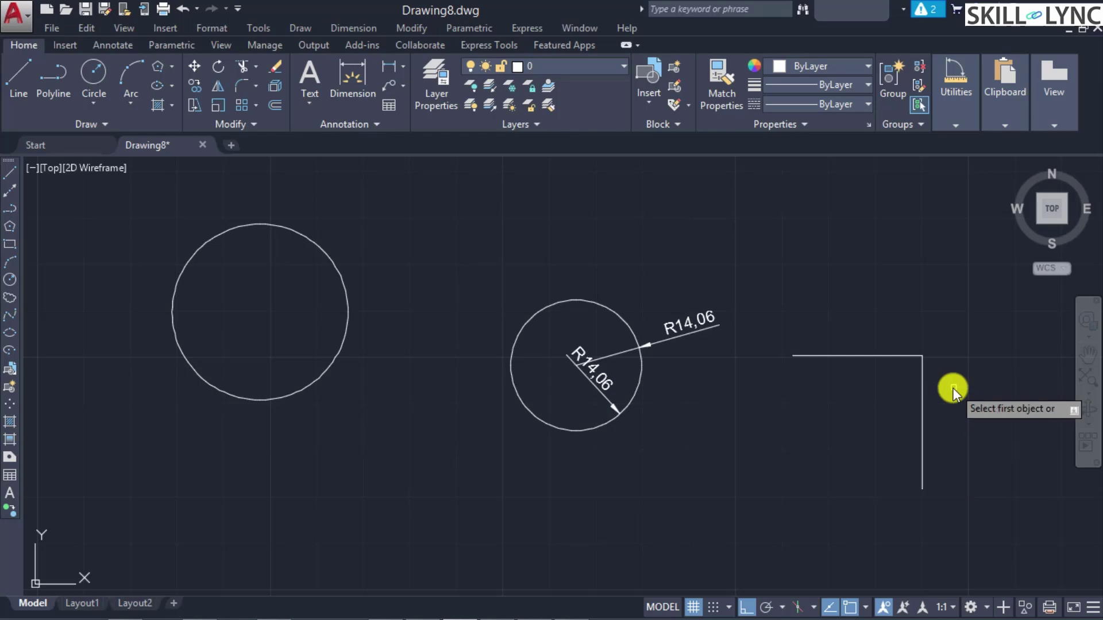
left_click(921, 383)
left_click(902, 356)
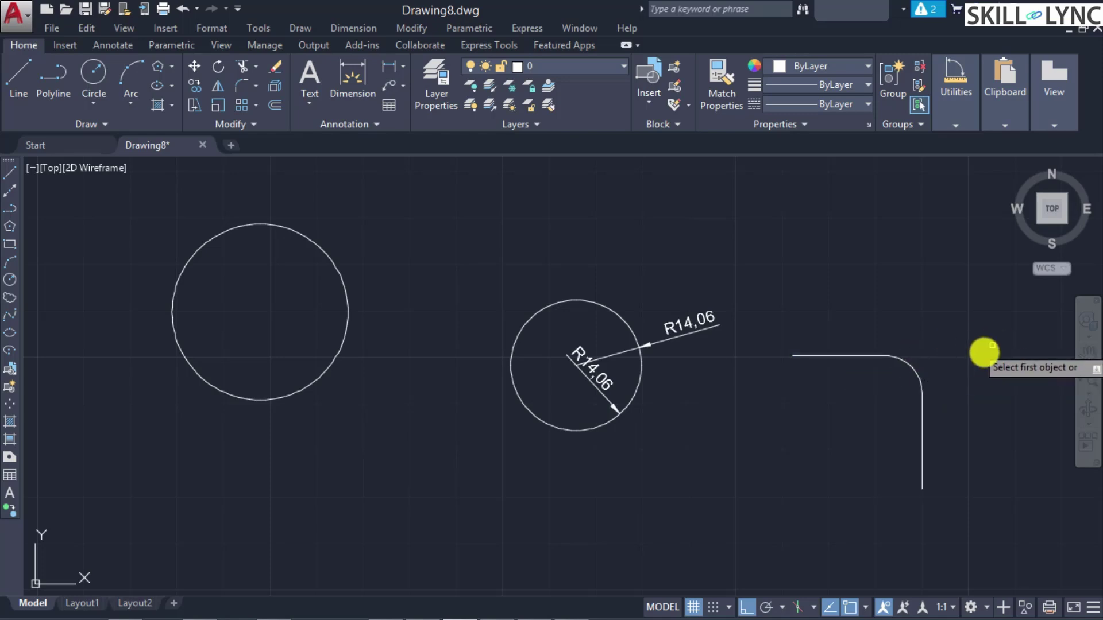
key("Escape")
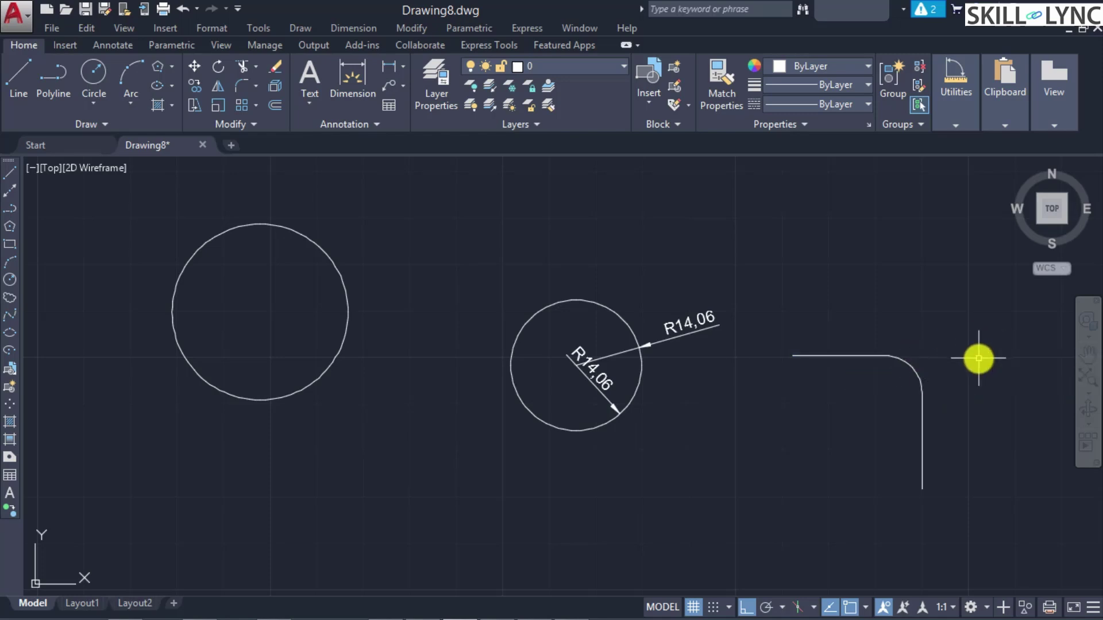
- Add a radius dimension to the fillet arc, with its text placed below the arc
type("dim")
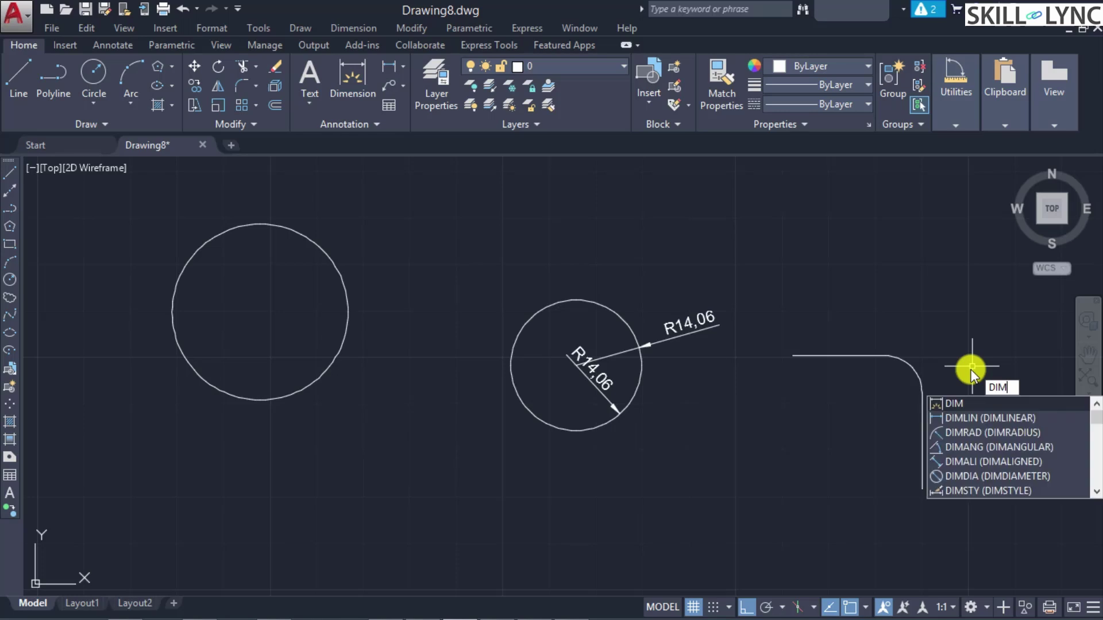
type("rad")
key("Return")
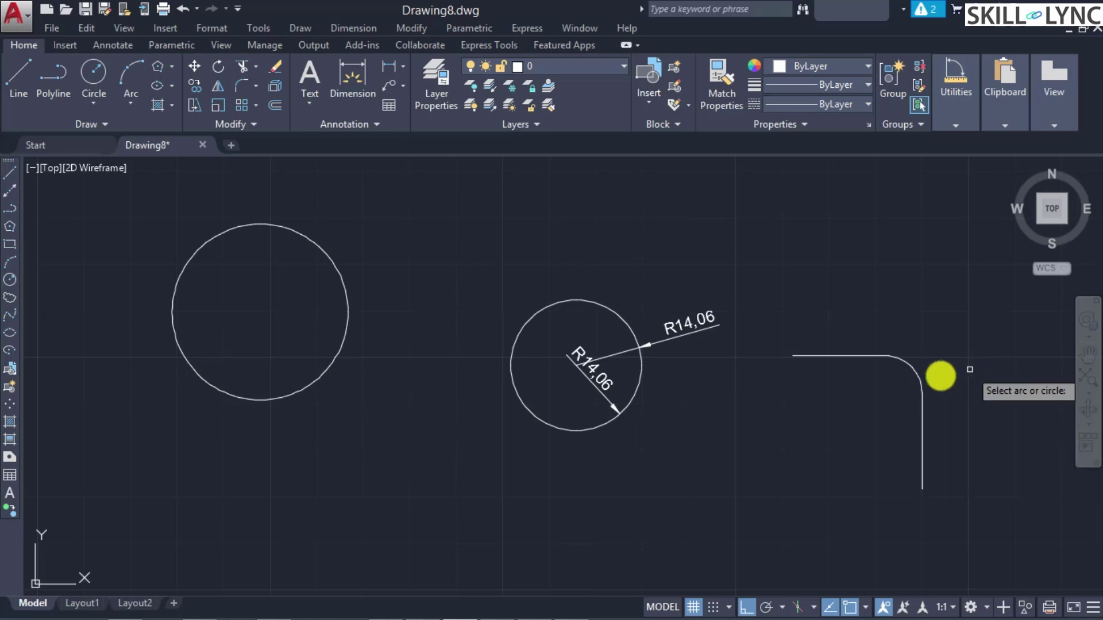
left_click(916, 363)
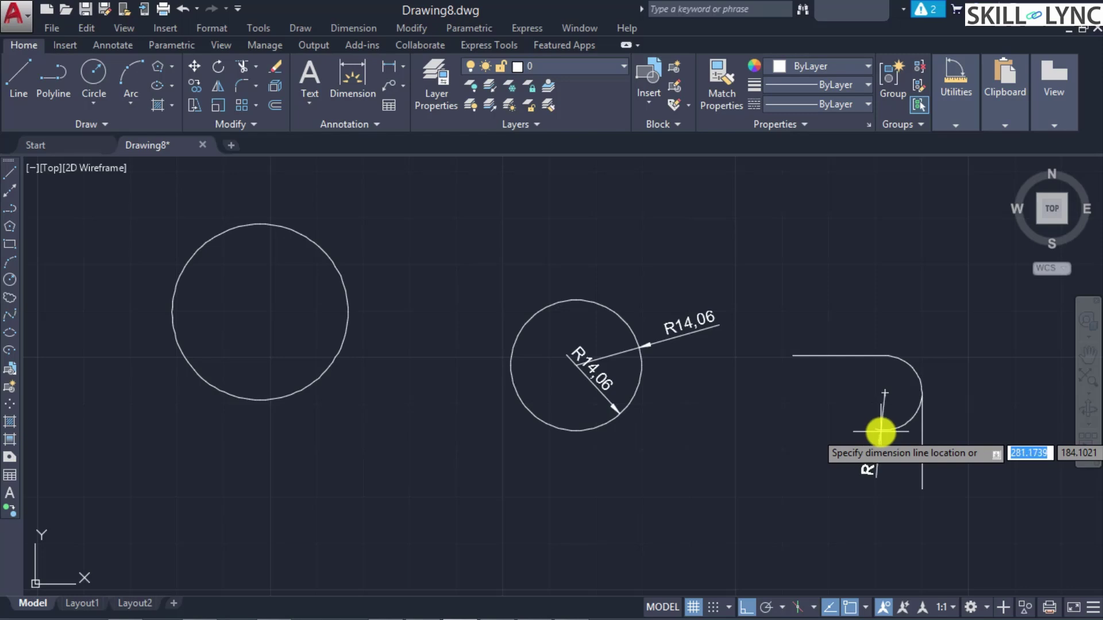
left_click(876, 432)
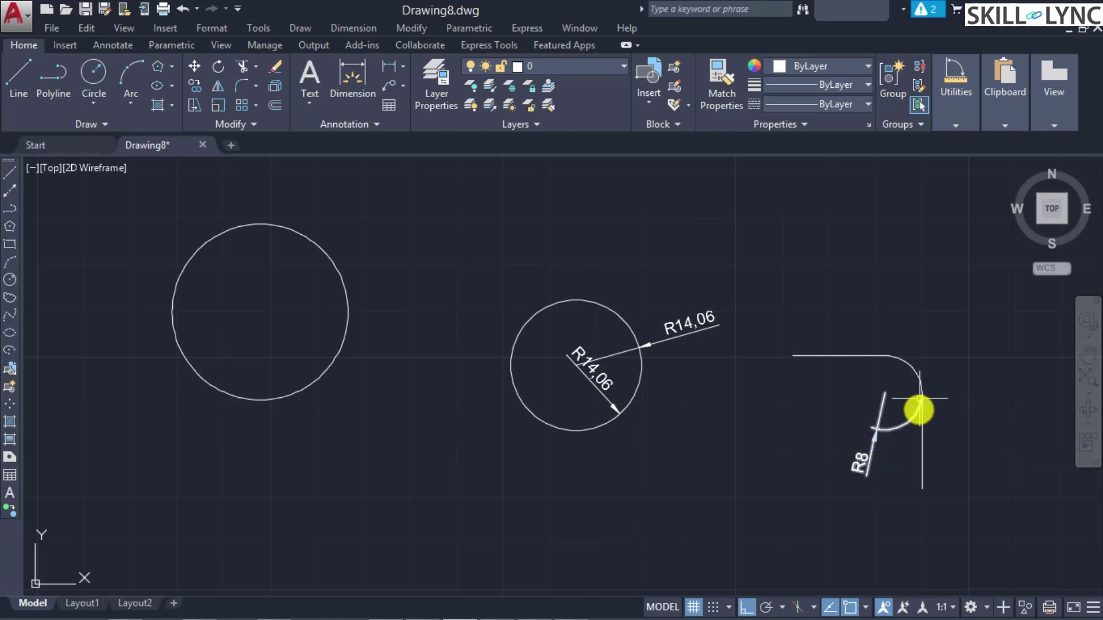
- Reposition the fillet's radius dimension so its arrow and text sit outside the rounded corner, to the upper right
scroll(919, 410, "up", 6)
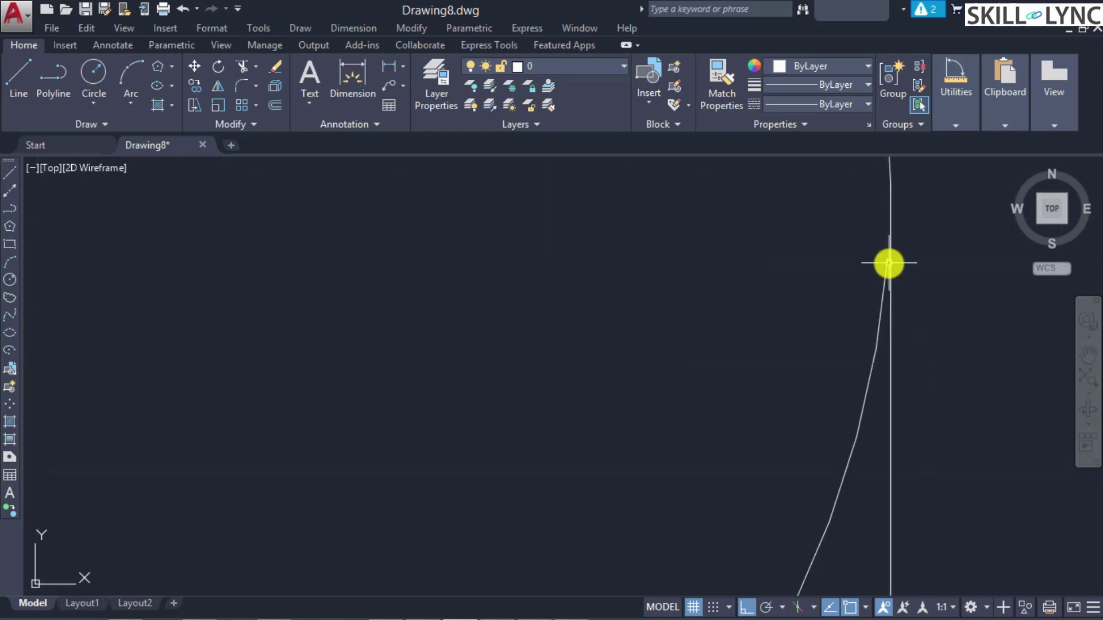
scroll(847, 337, "down", 6)
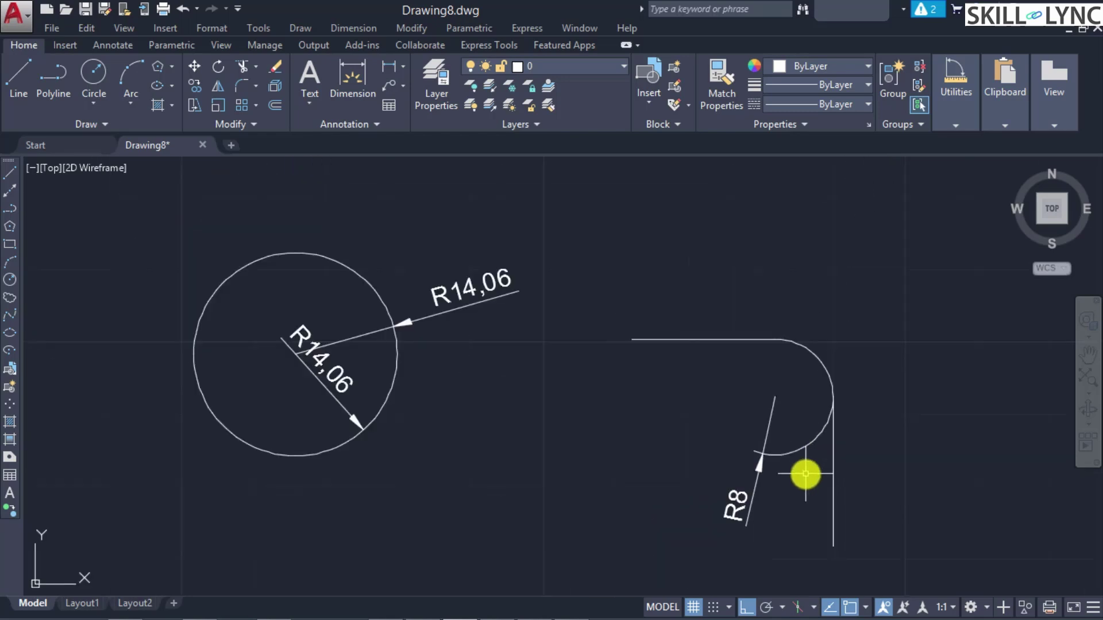
left_click(769, 456)
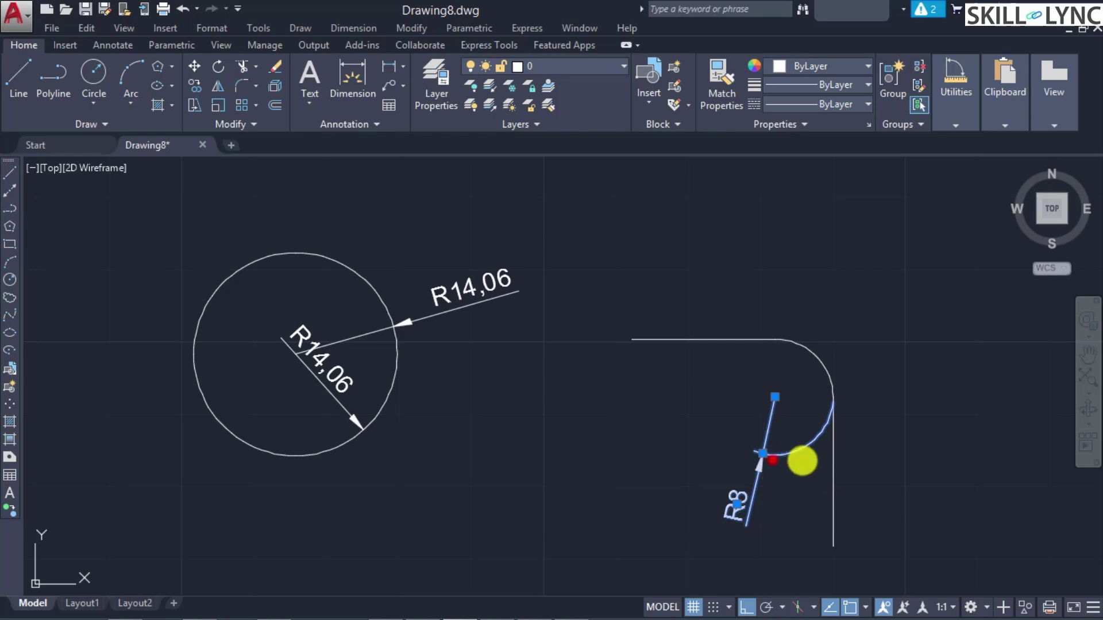
left_click(763, 453)
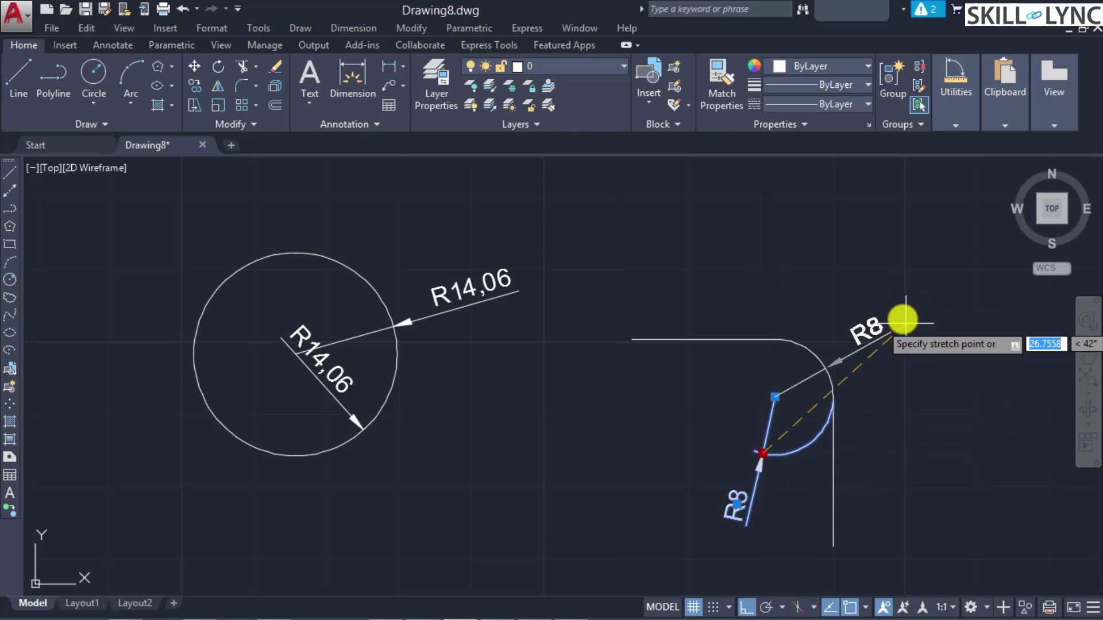
left_click(904, 316)
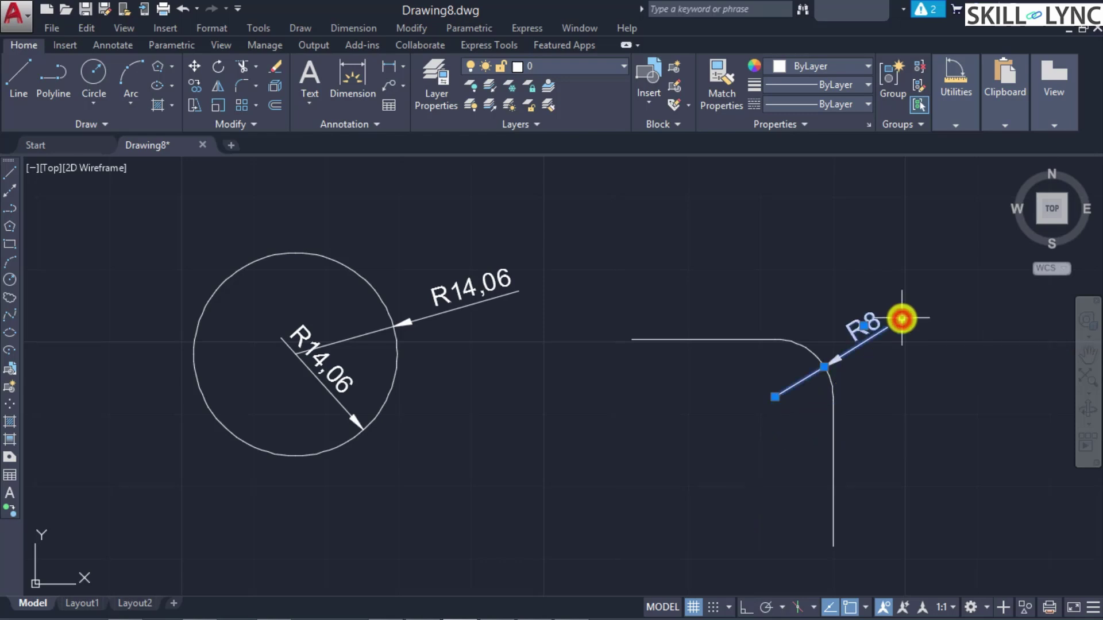
left_click(923, 398)
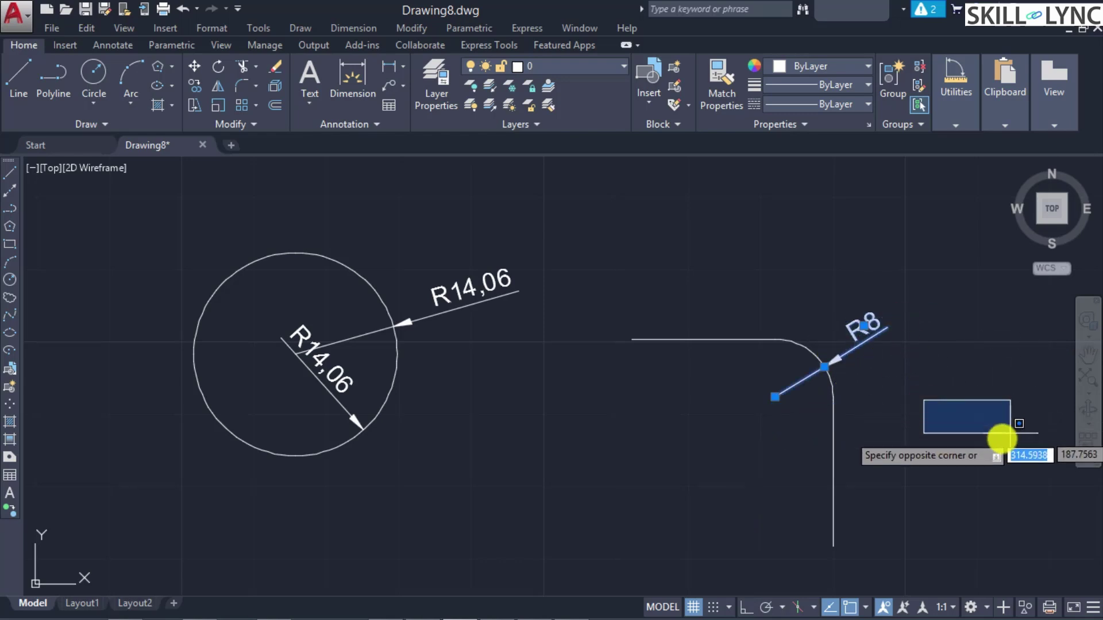
left_click(962, 450)
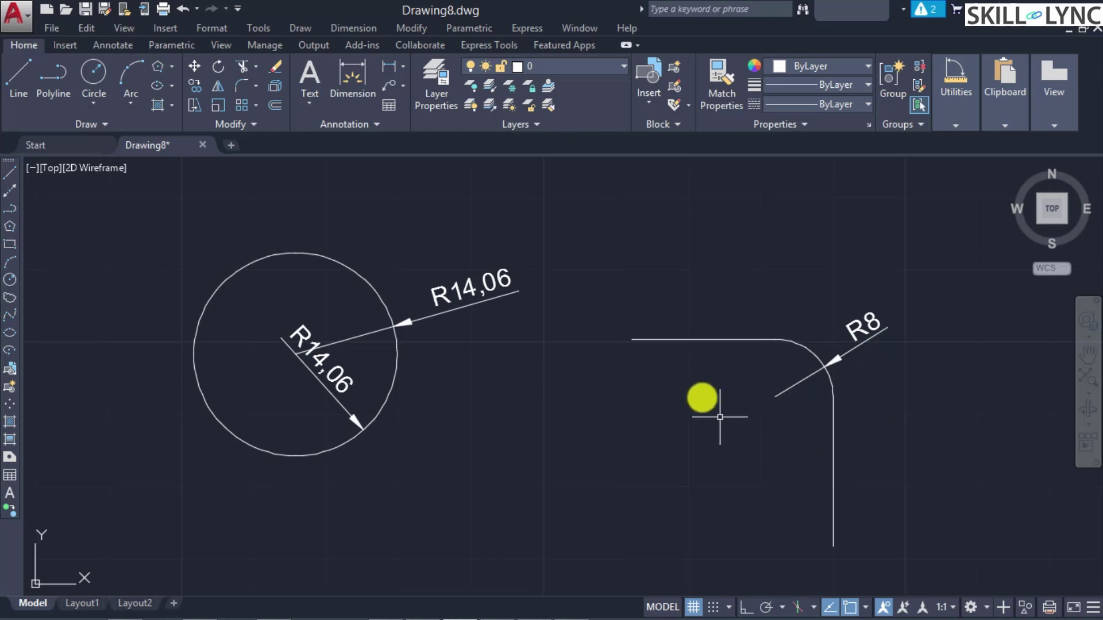
- Add a diameter dimension to the larger circle with its text outside, to the upper right
scroll(797, 388, "down", 3)
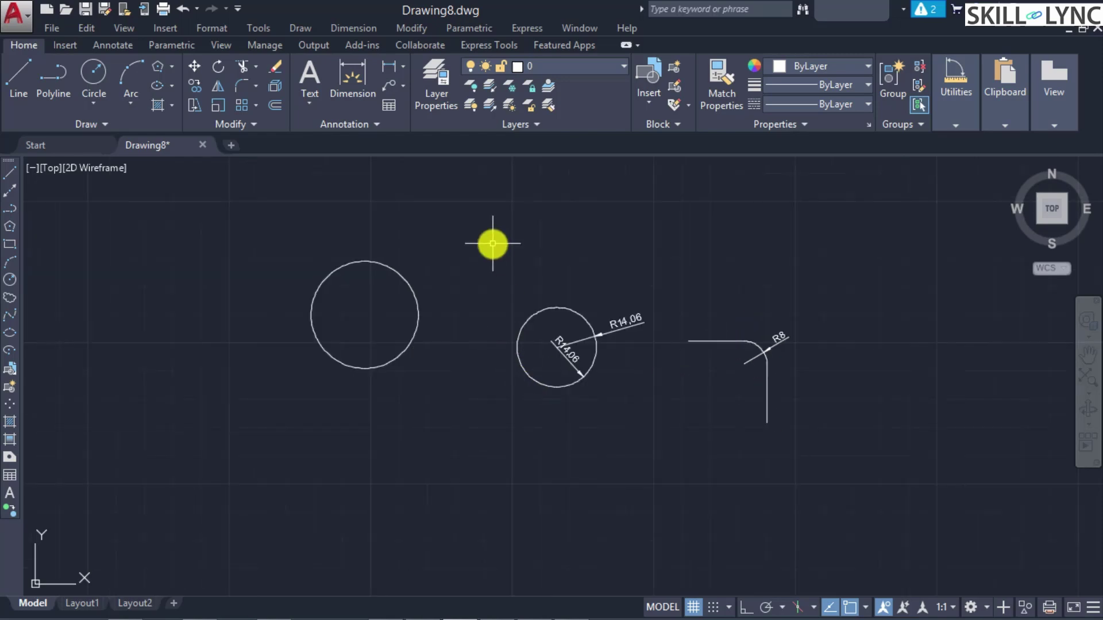
scroll(496, 247, "up", 1)
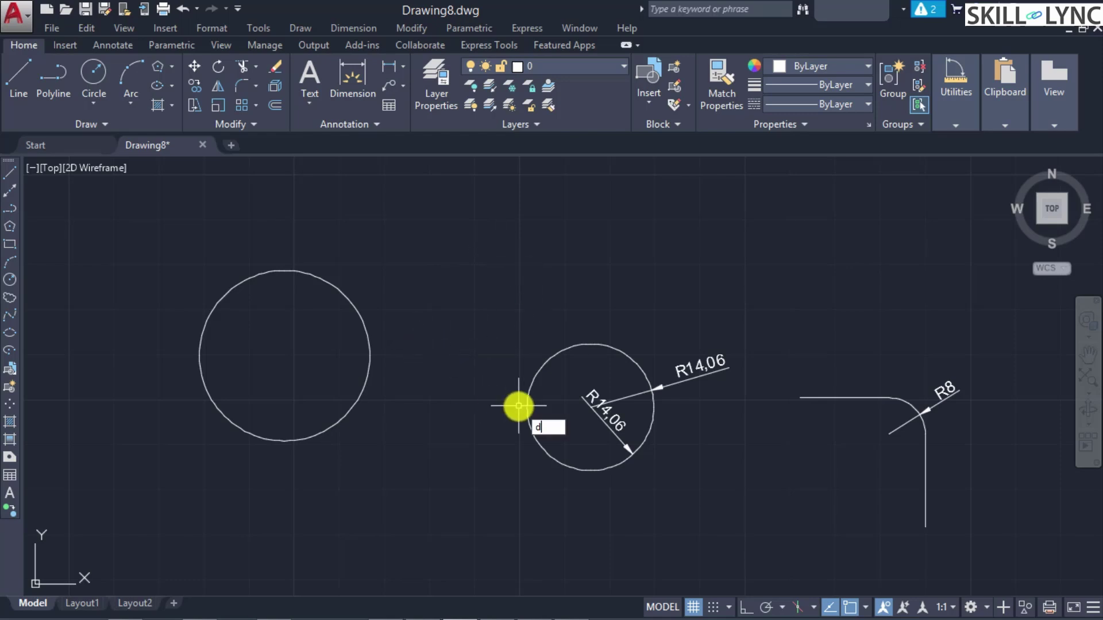
type("d")
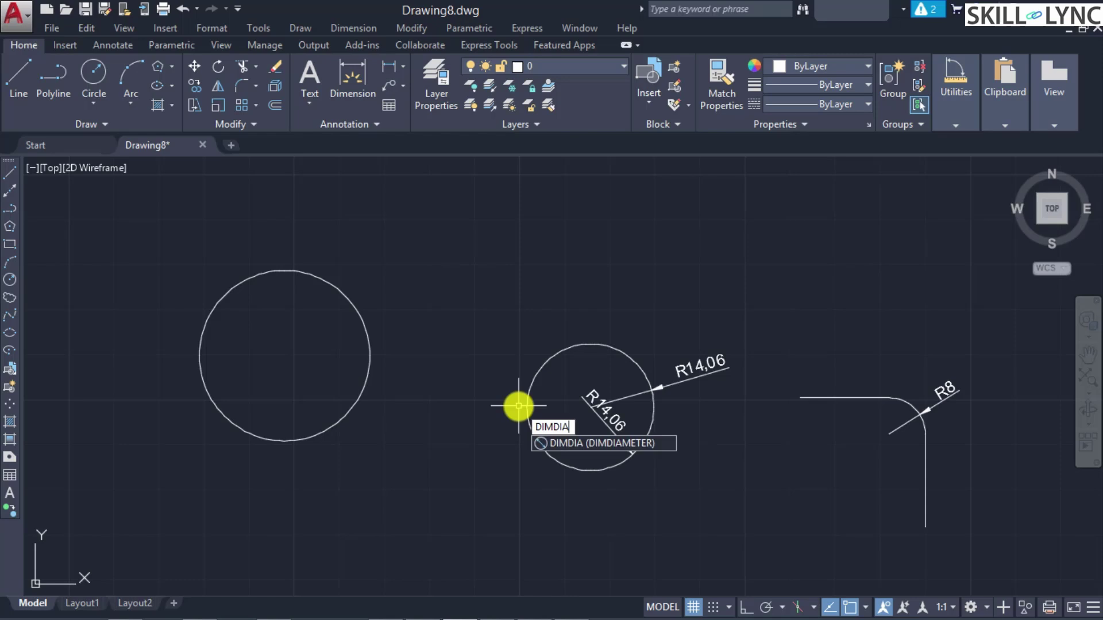
key("Return")
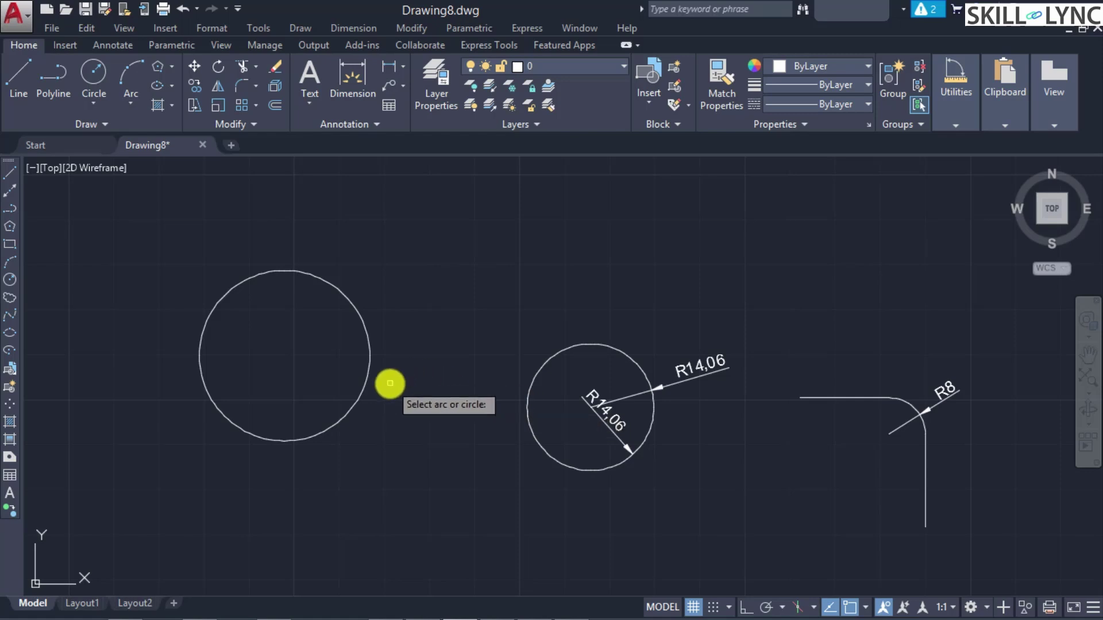
left_click(365, 369)
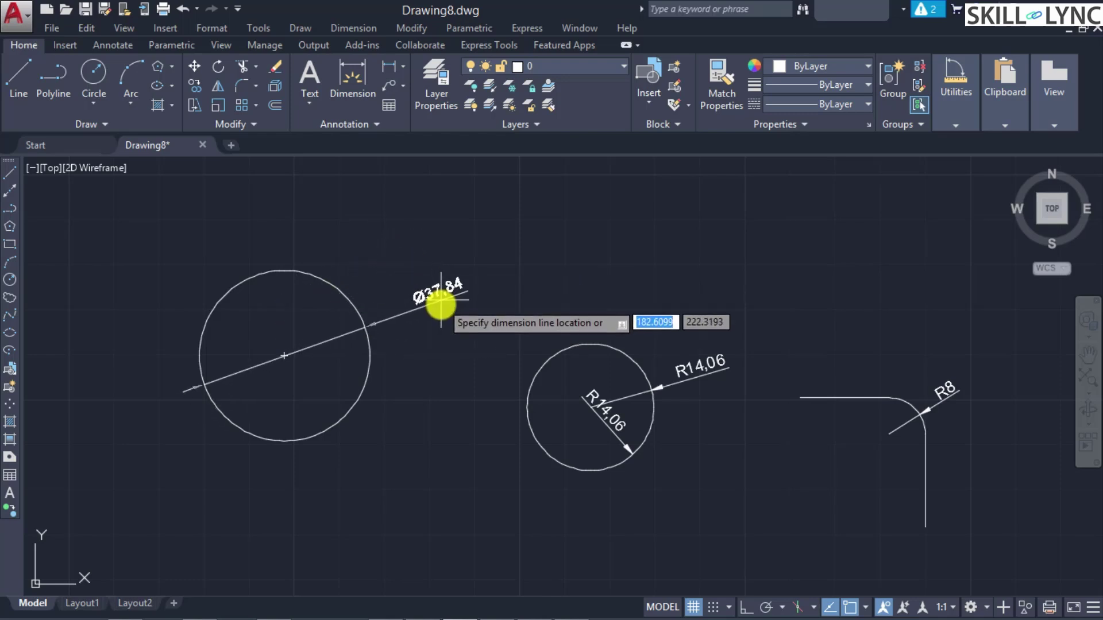
left_click(413, 313)
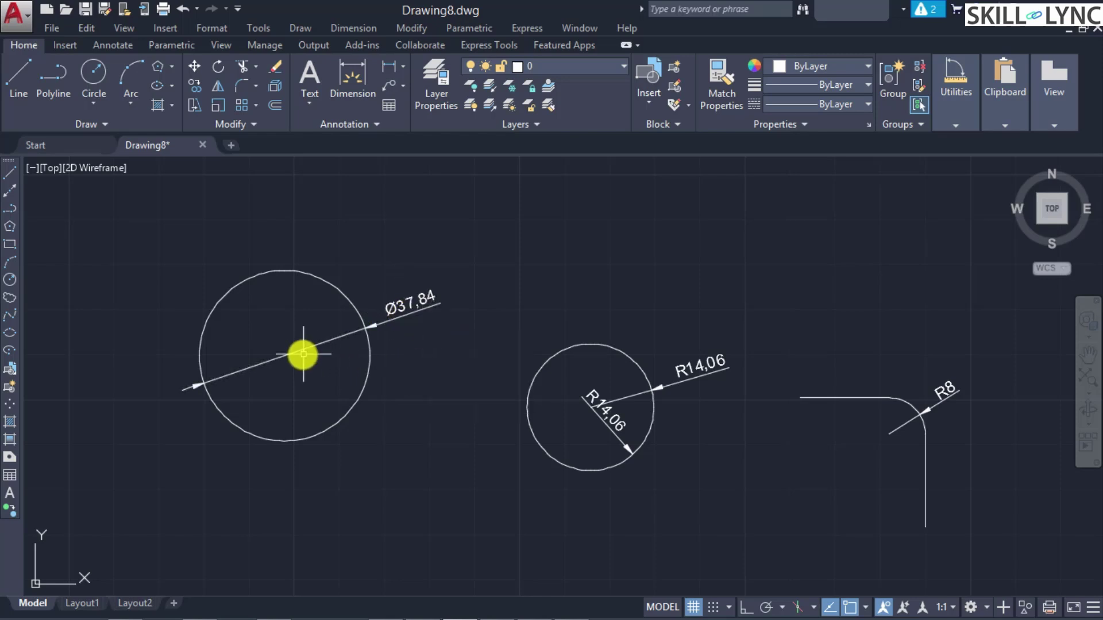
- Add a center mark to the larger circle with the DIMCENTER command
scroll(299, 357, "up", 5)
scroll(364, 373, "down", 3)
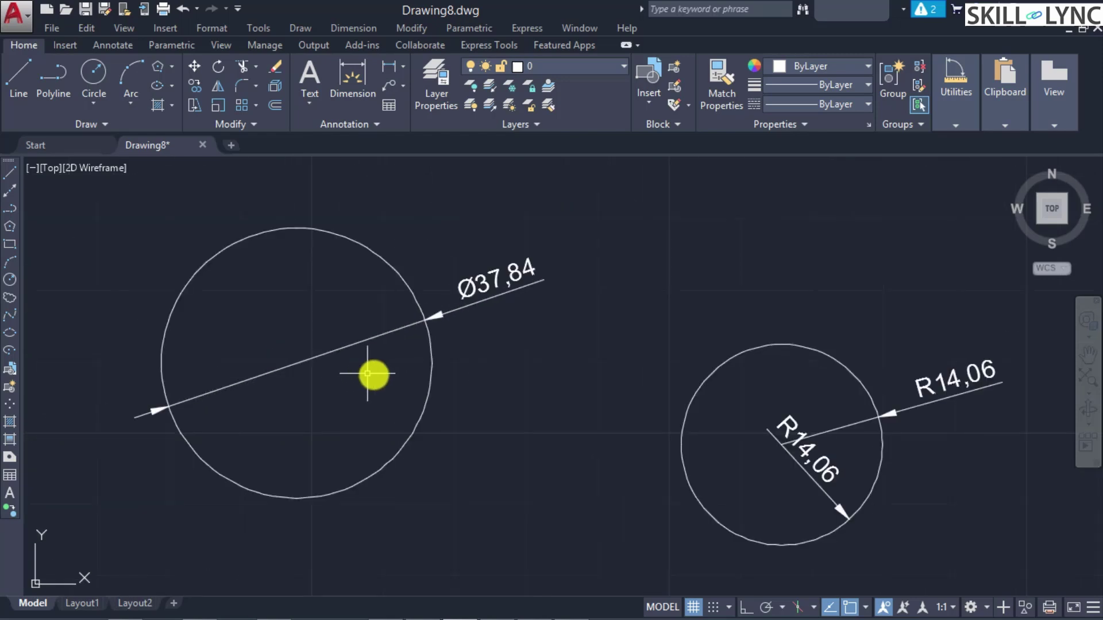
scroll(488, 396, "down", 2)
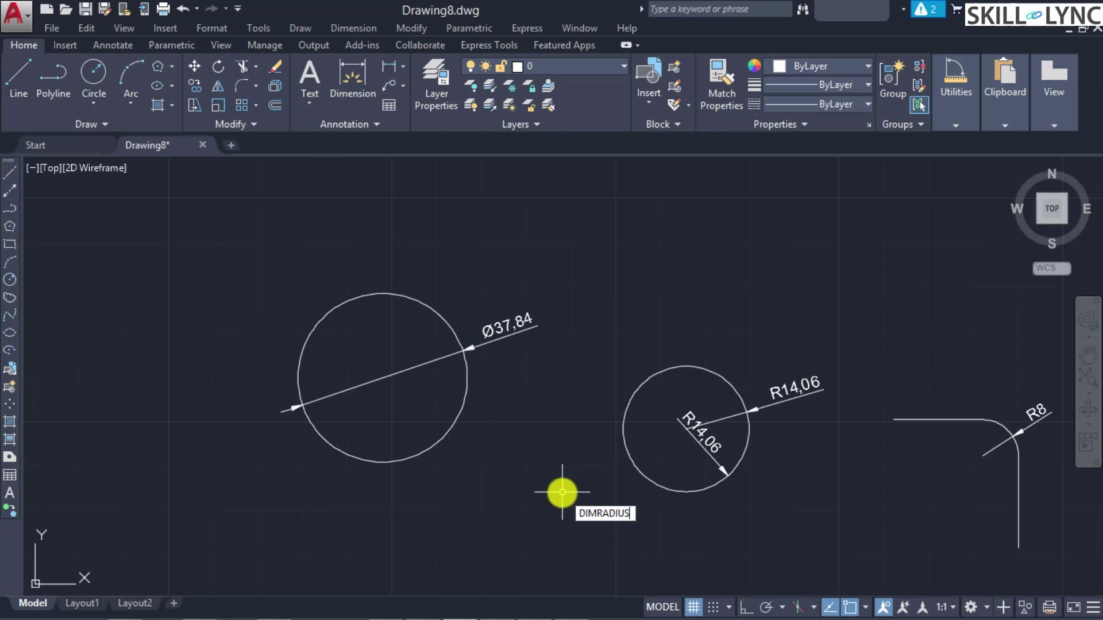
key("BackSpace")
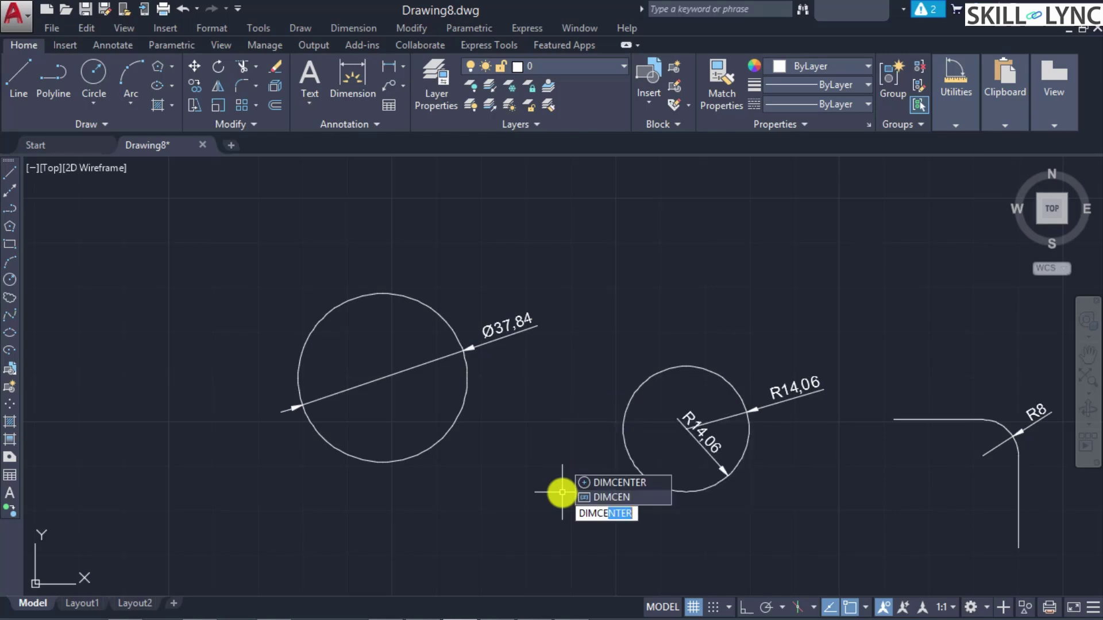
type("N")
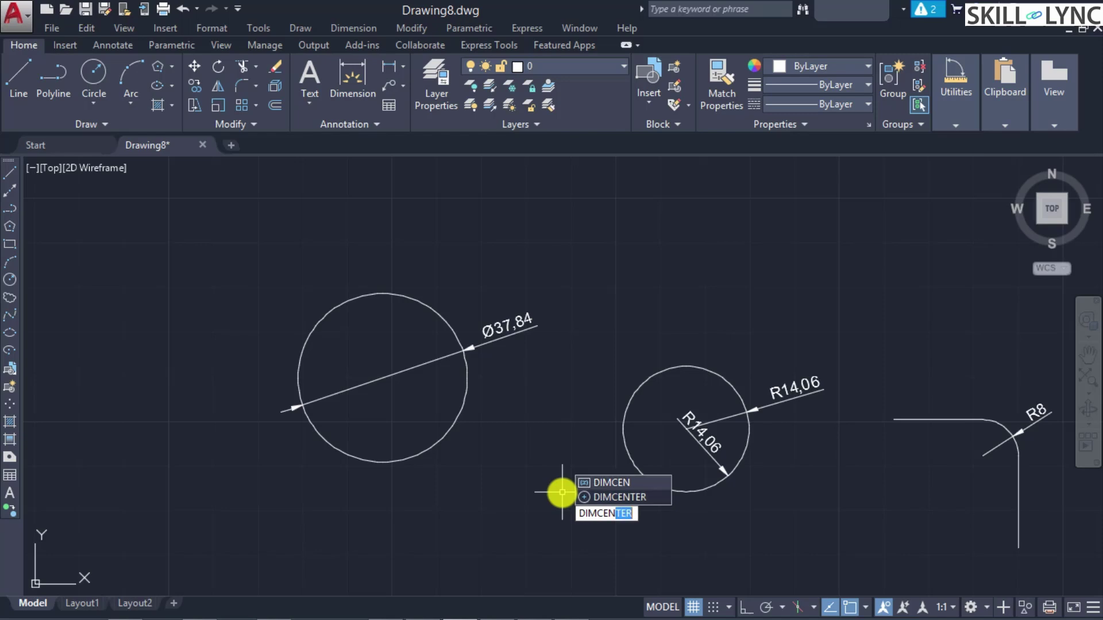
key("Return")
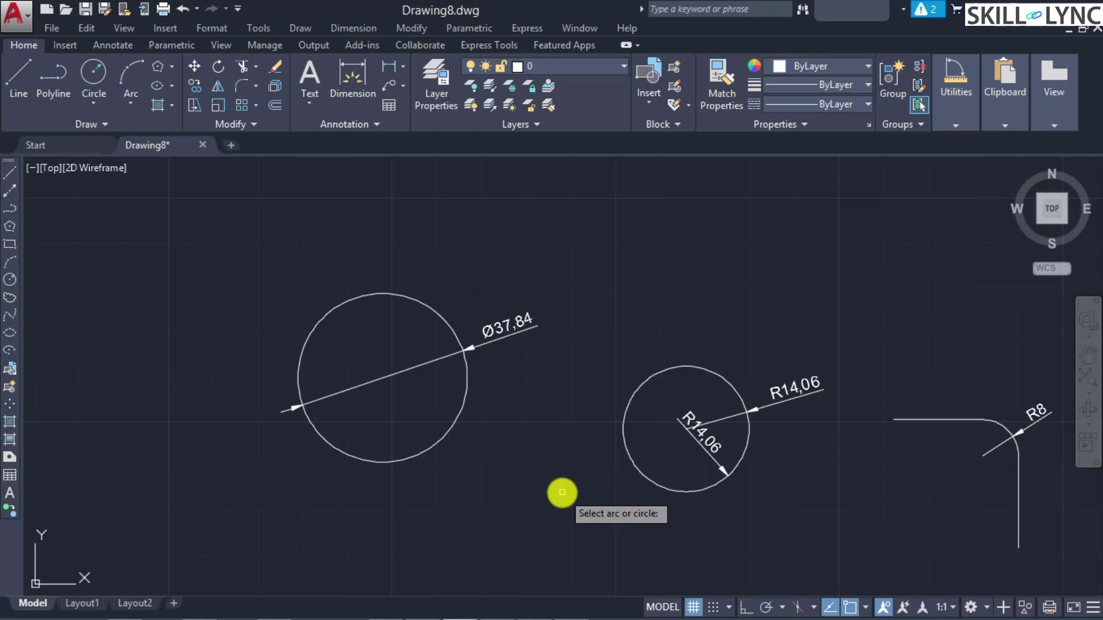
left_click(457, 426)
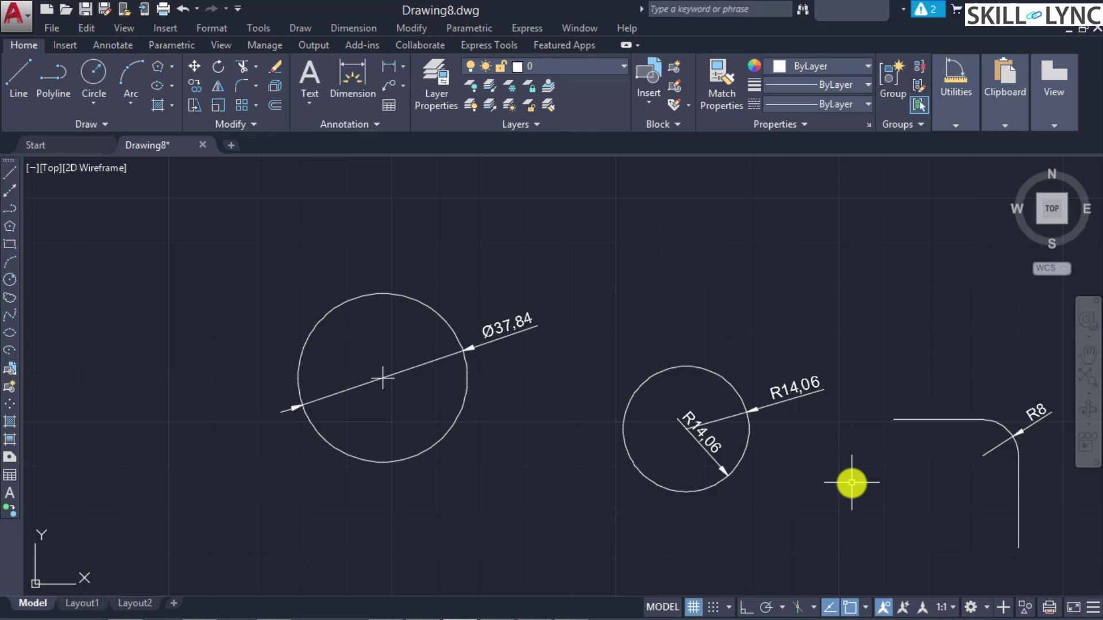
- Draw a downward-bulging arc of about 183° above the smaller circle, using the Center option and picking its center, start and end points
type("dra")
key("Return")
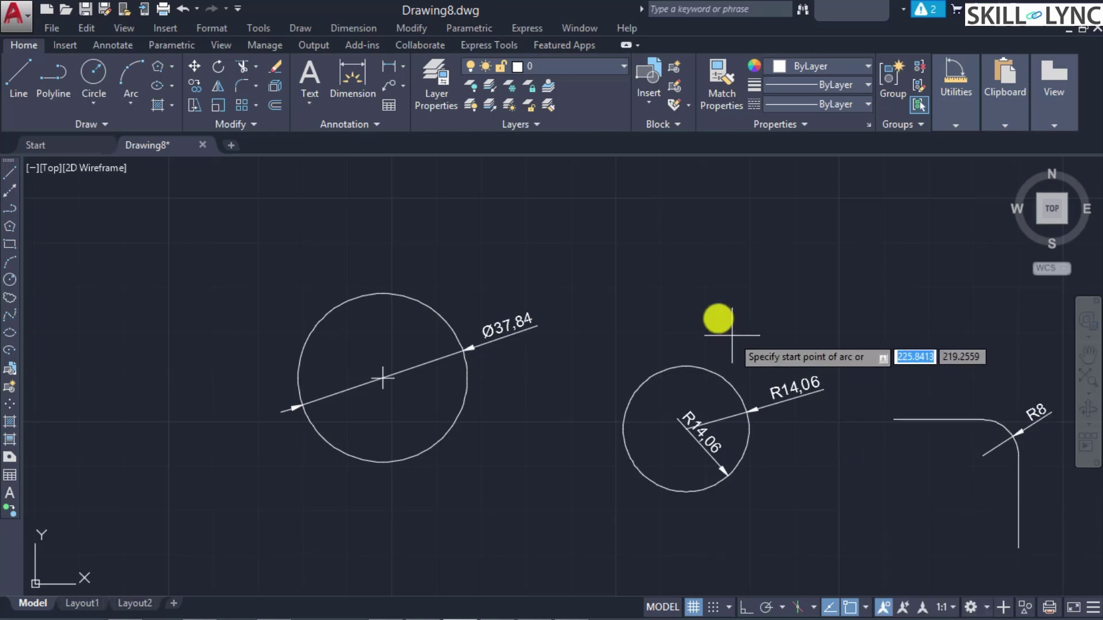
type("arc")
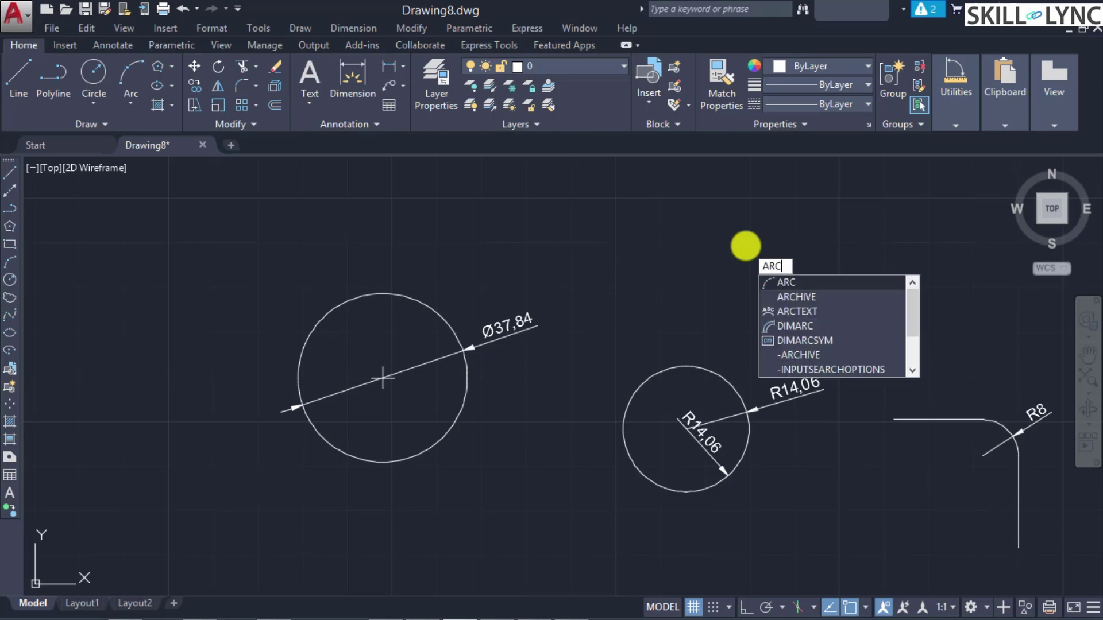
key("Return")
key("Down")
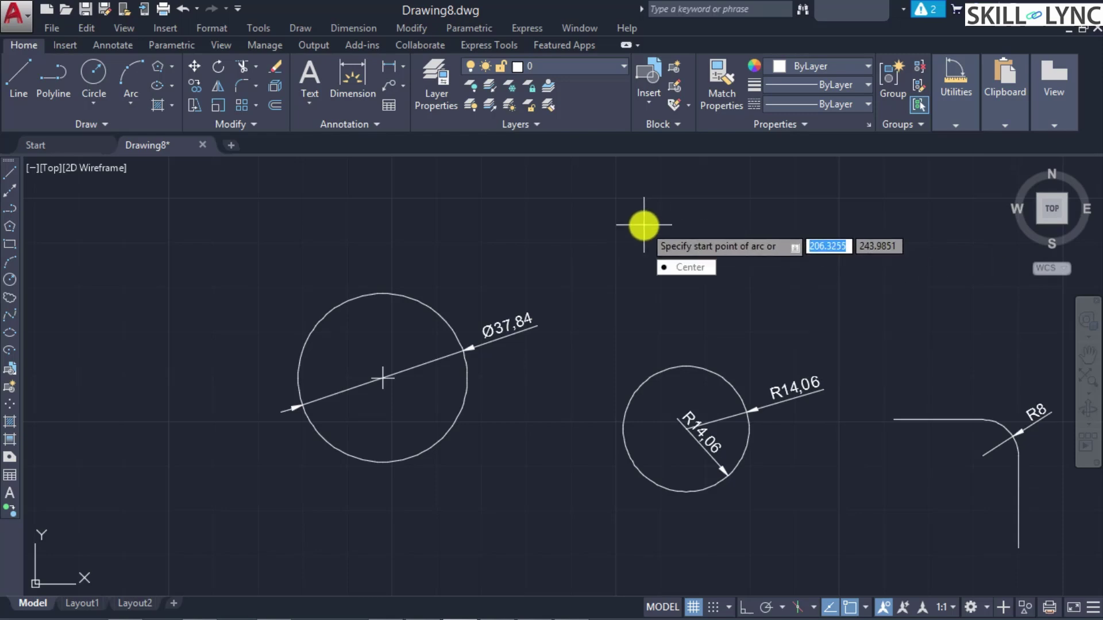
key("Return")
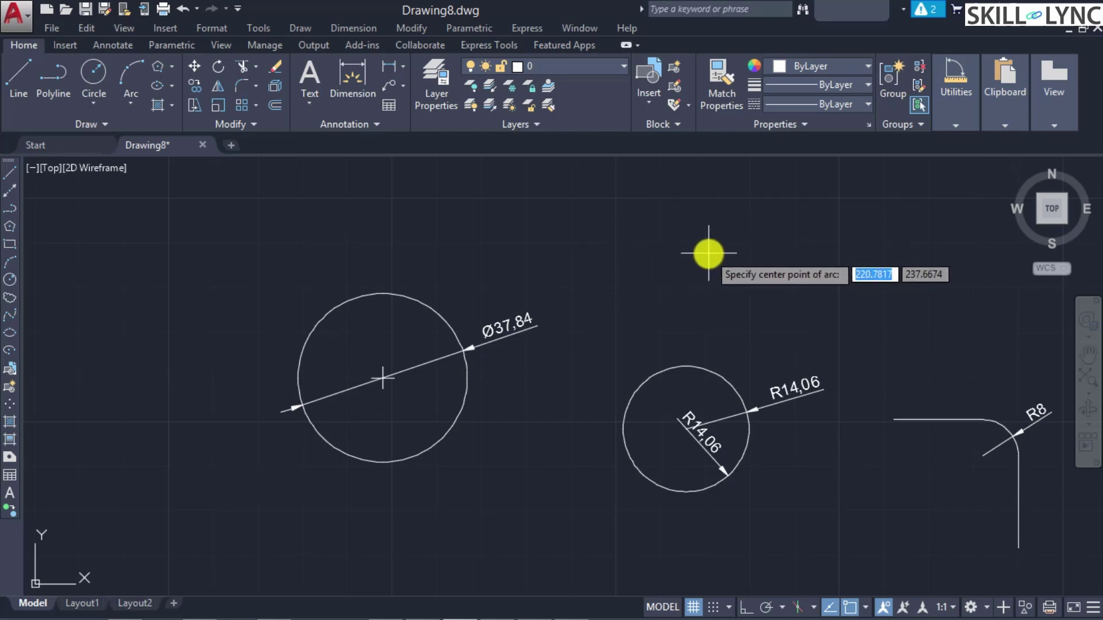
left_click(718, 243)
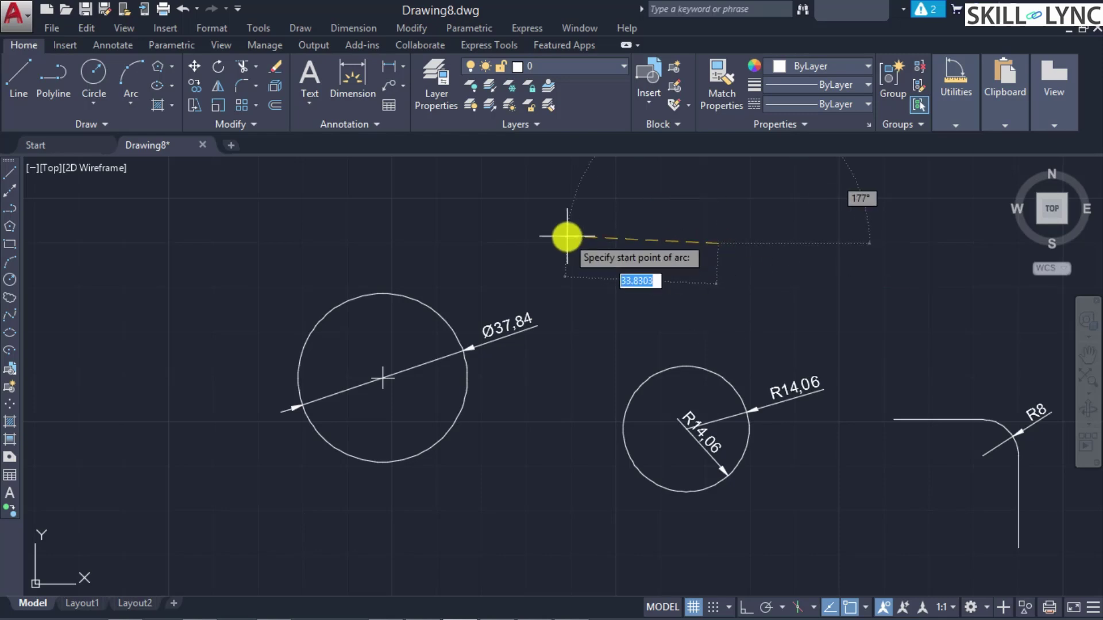
left_click(587, 243)
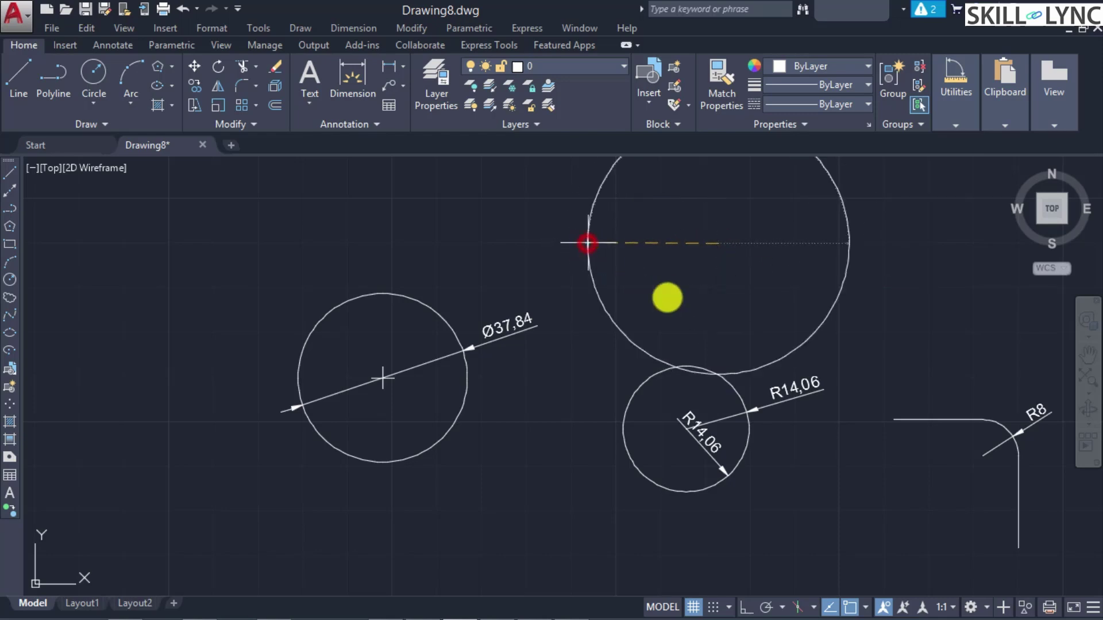
left_click(836, 234)
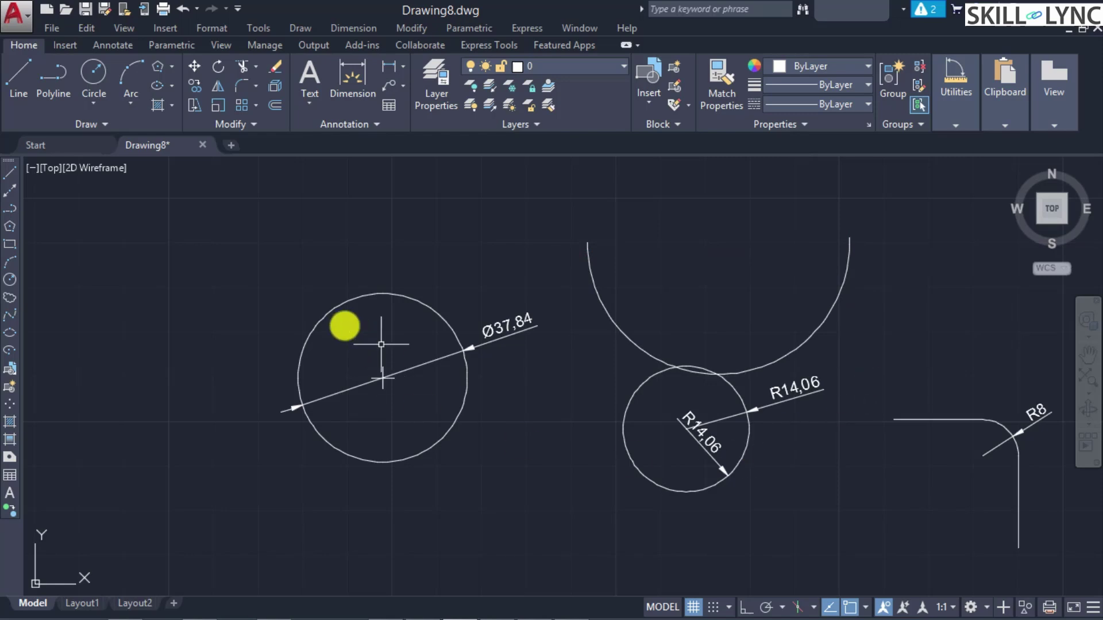
- Delete both circles, the filleted corner and all their dimensions, keeping only the new arc
left_click(276, 292)
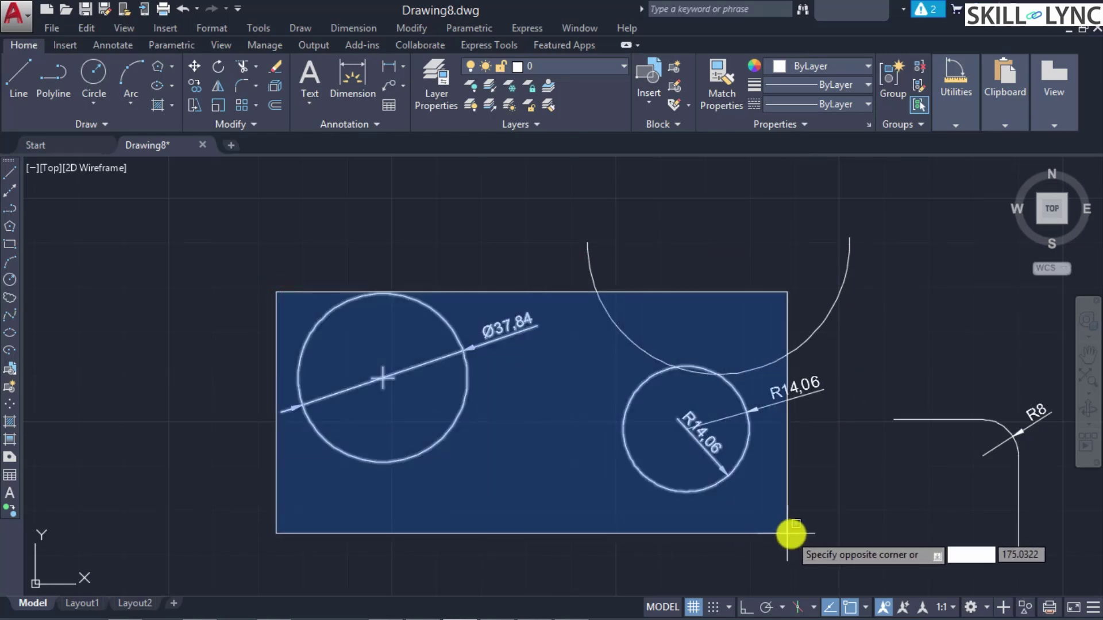
left_click(791, 535)
key("Delete")
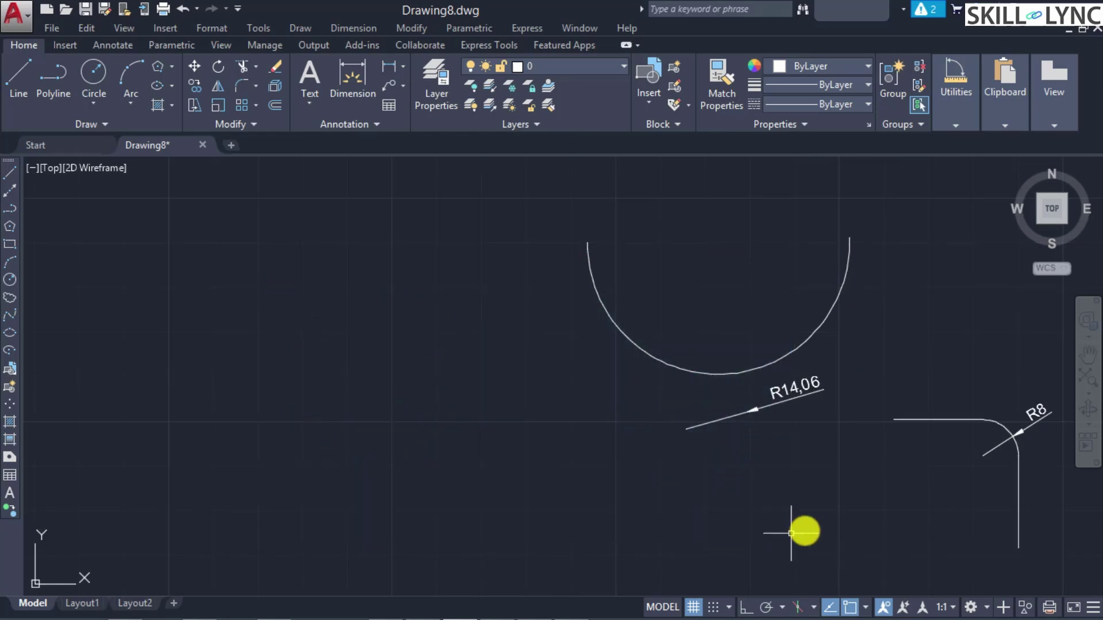
left_click(722, 414)
key("Delete")
left_click(874, 381)
left_click(1059, 560)
key("Delete")
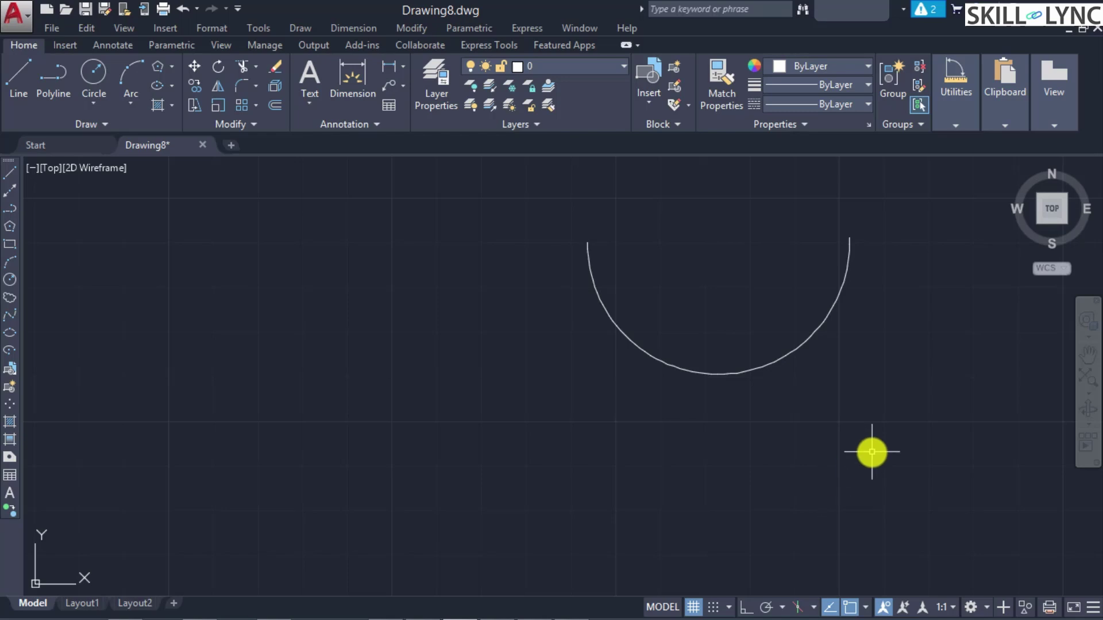
- Add an angular dimension to the arc, placing its dimension line outside, below the arc
type("DIM")
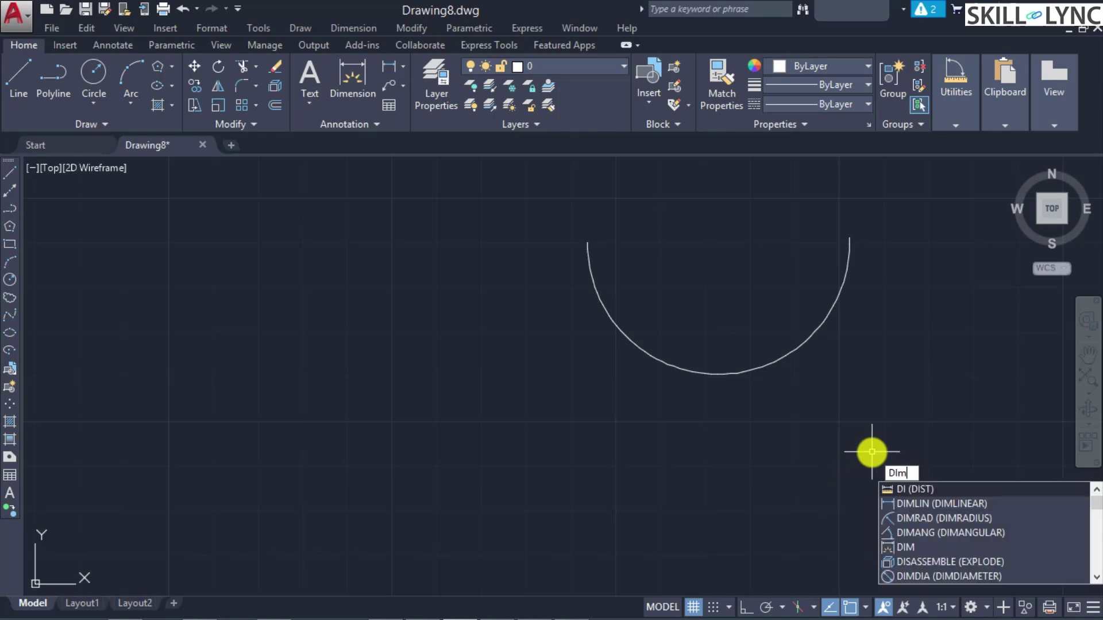
type("ANG")
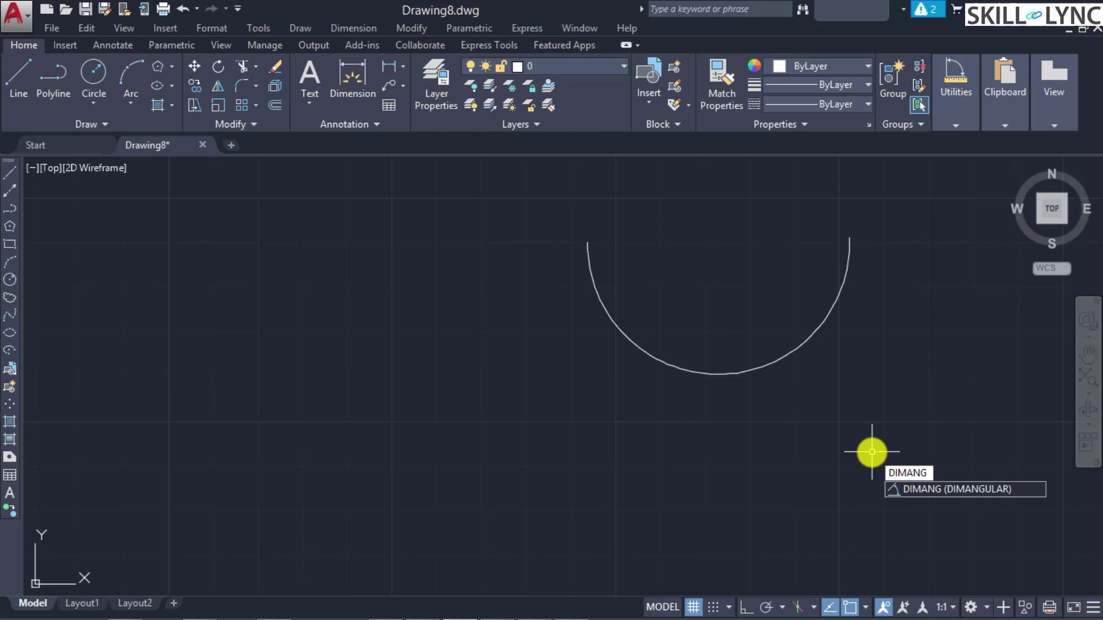
key("Return")
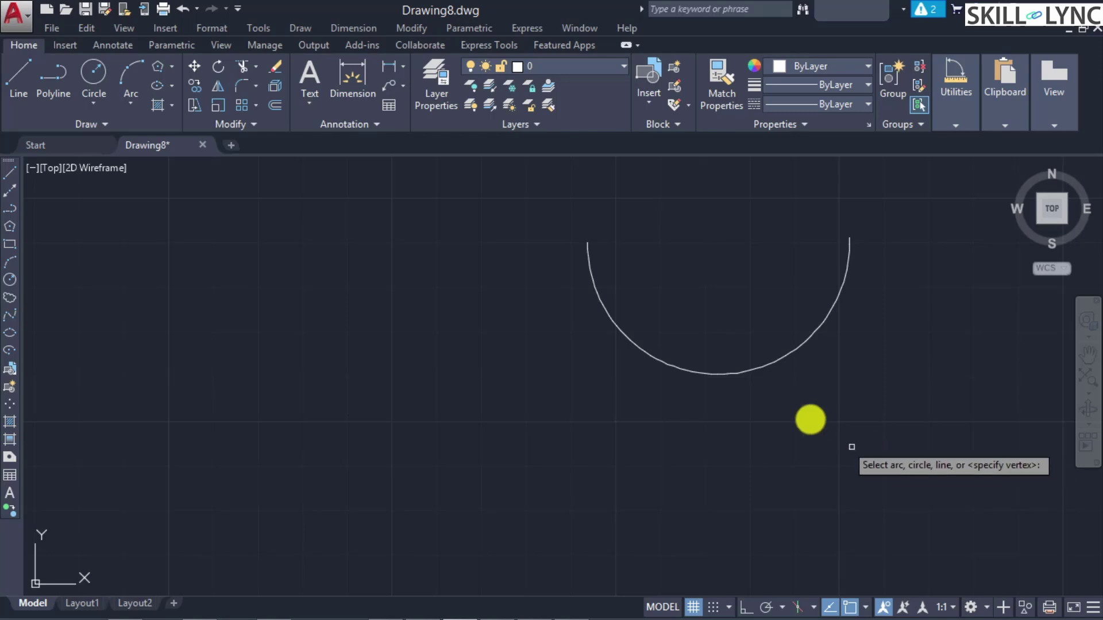
left_click(755, 369)
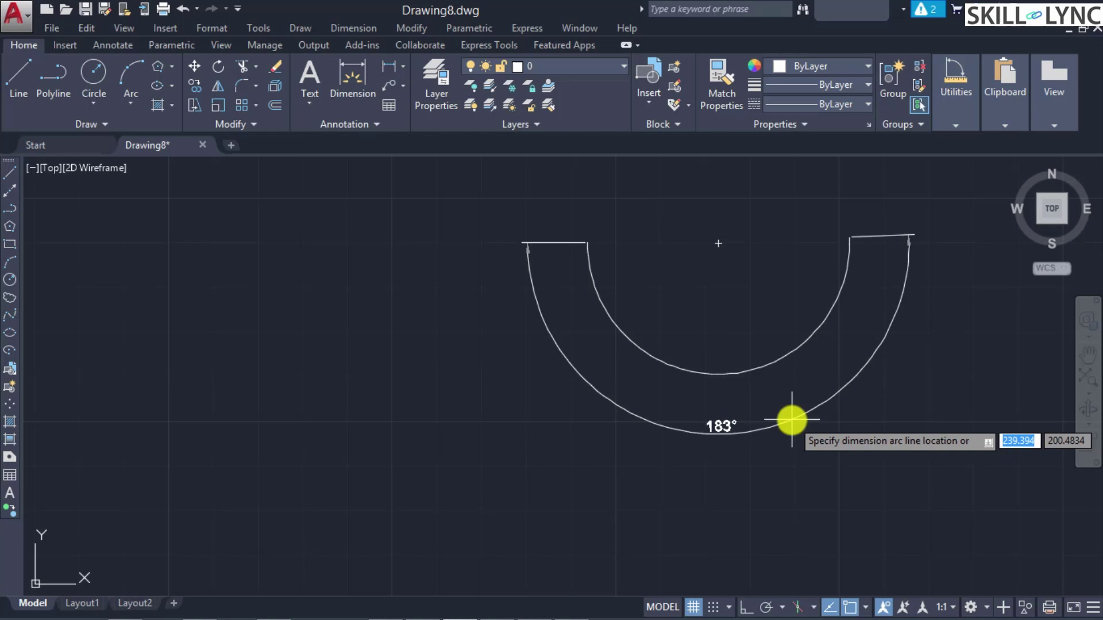
key("Down")
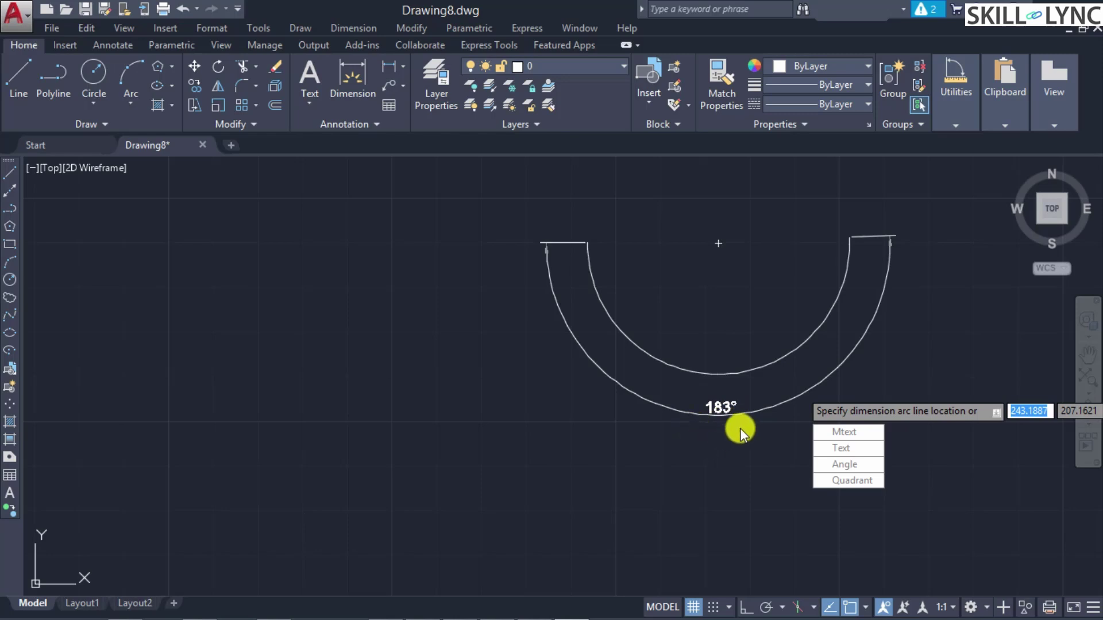
left_click(773, 419)
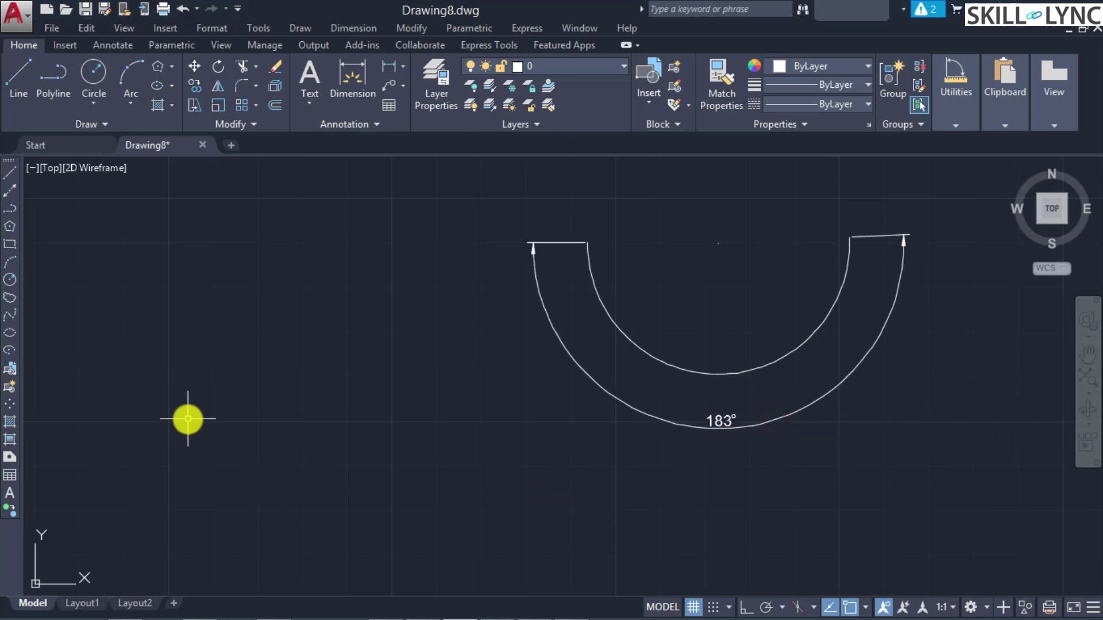
- Draw a near-horizontal line and a connected line slanting up to the left, about 50° apart, beside the arc
type("l")
key("Return")
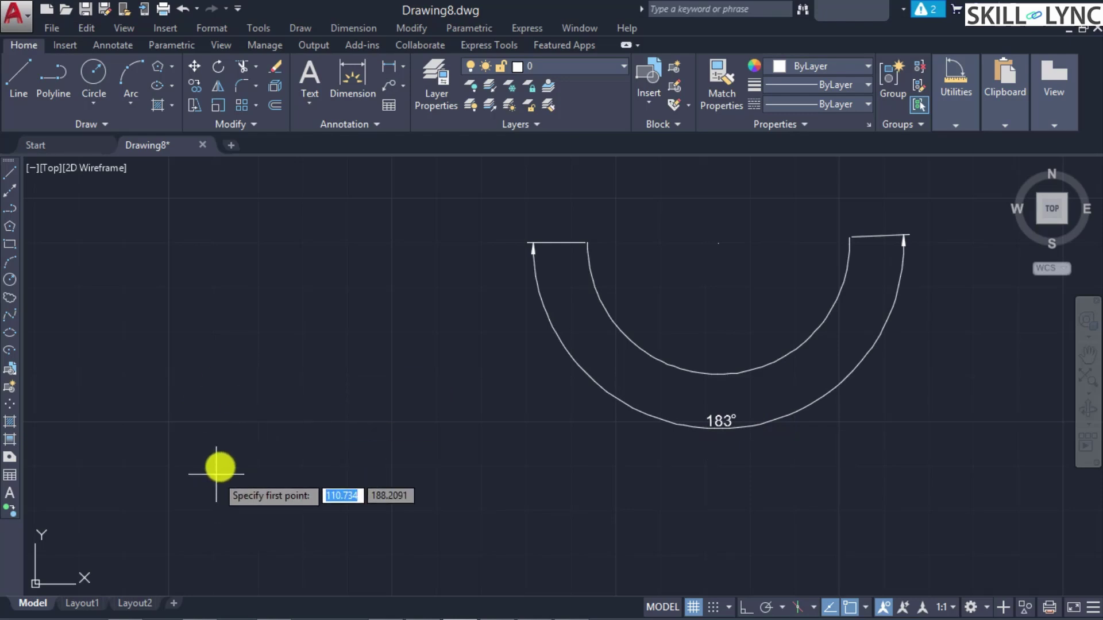
left_click(167, 438)
left_click(378, 439)
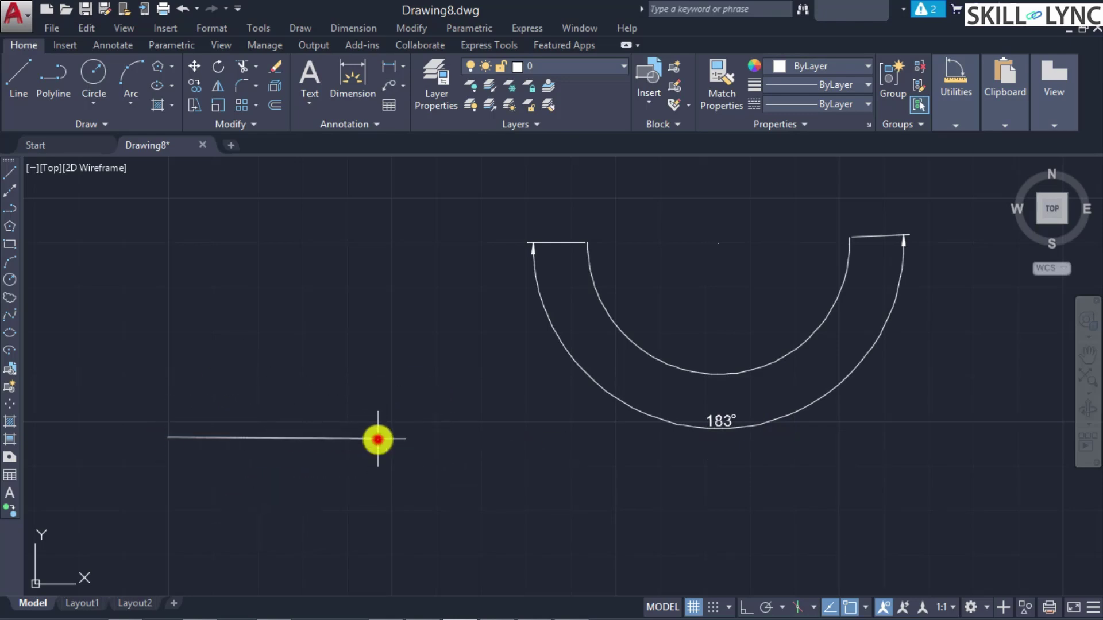
left_click(252, 288)
key("Escape")
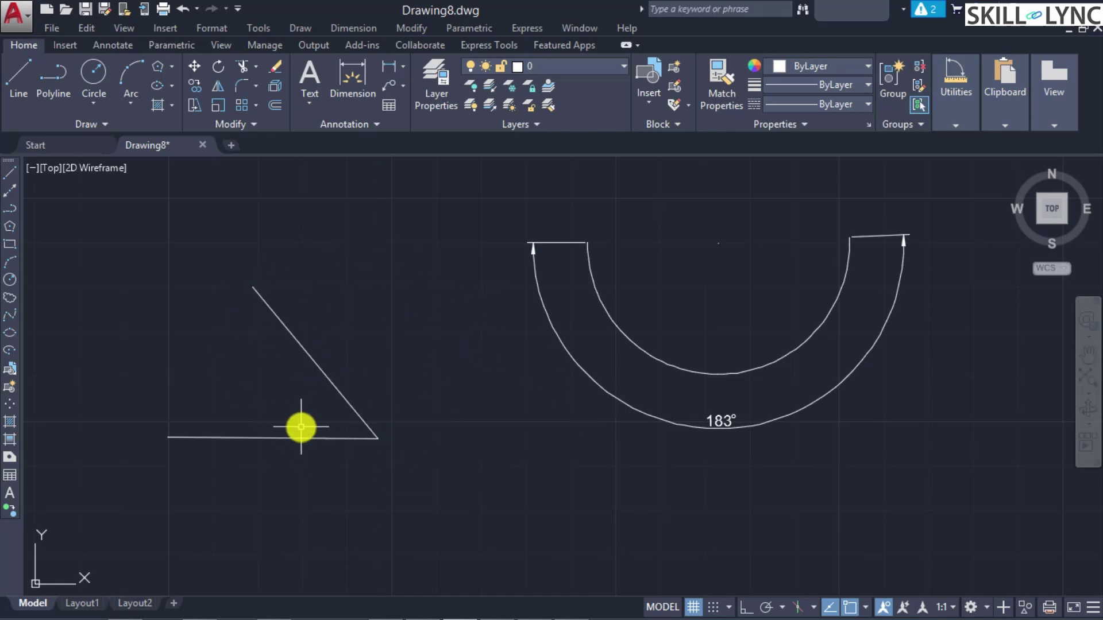
- Add an angular dimension between the horizontal and slanted lines, placed inside the angle
type("DIMANGULAR")
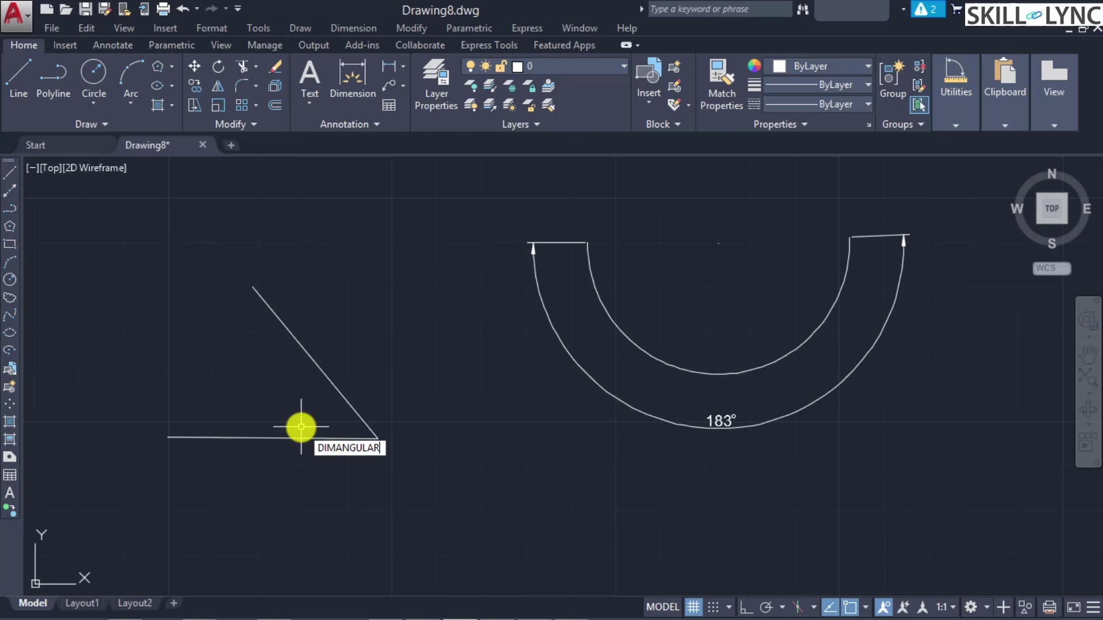
key("Return")
left_click(311, 438)
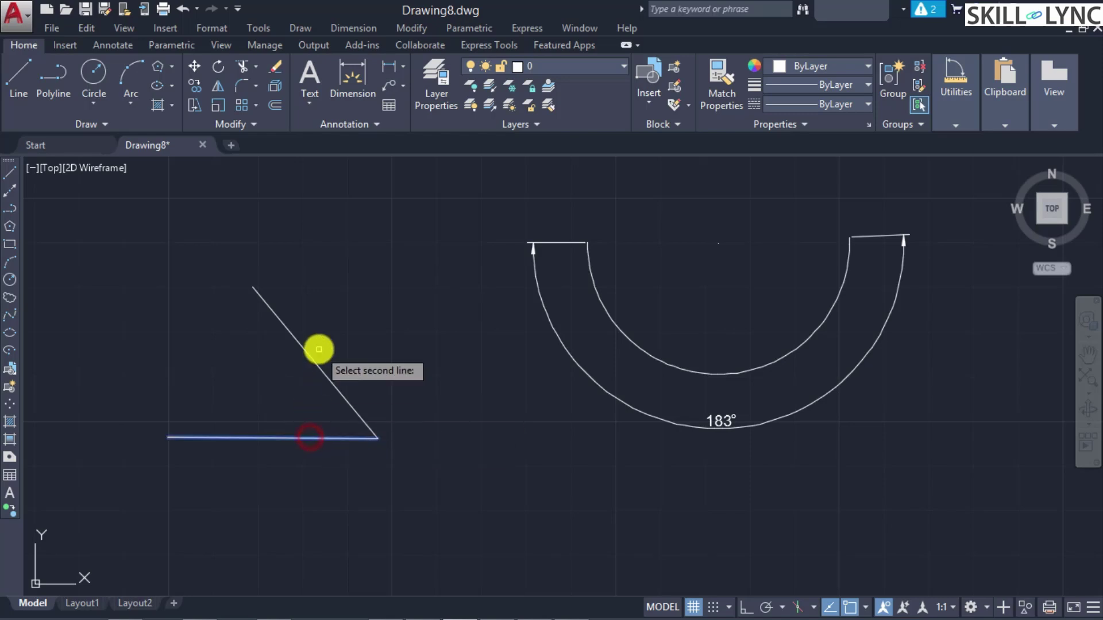
left_click(320, 369)
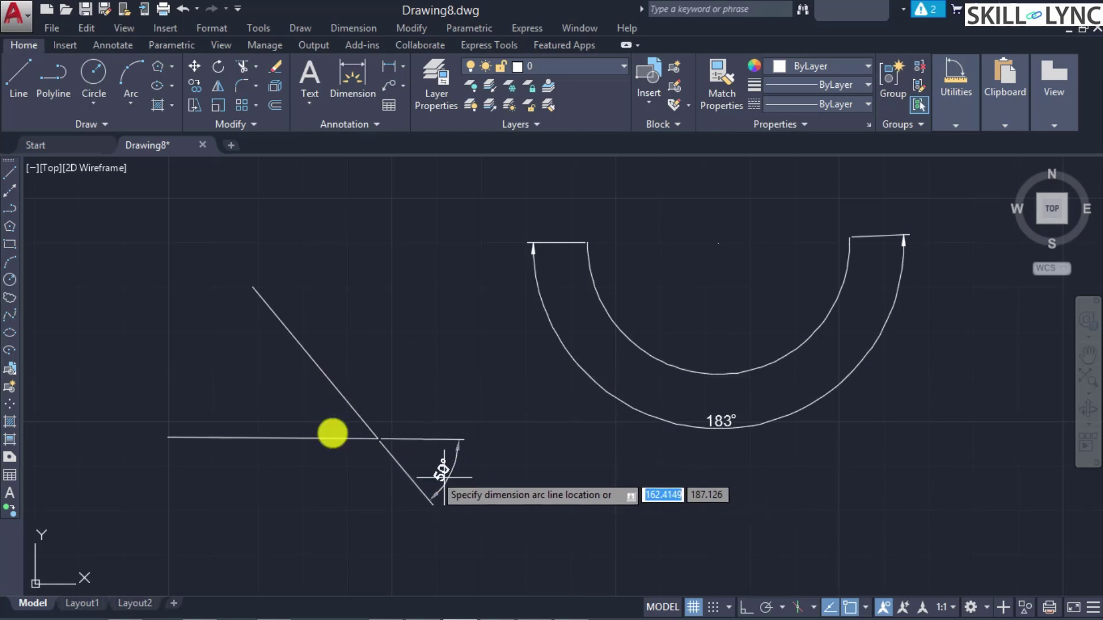
left_click(282, 390)
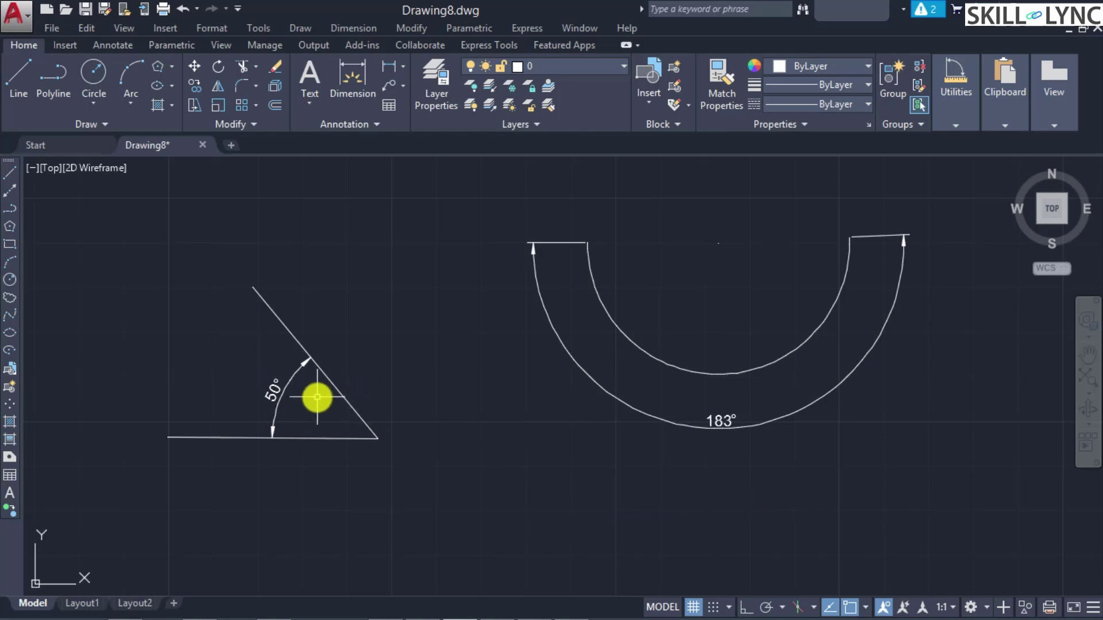
- Add a second angular dimension between the two lines with the Quadrant option, locked to the lower-right quadrant, with its text at the lower left
key("space")
left_click(313, 364)
left_click(322, 438)
key("Down")
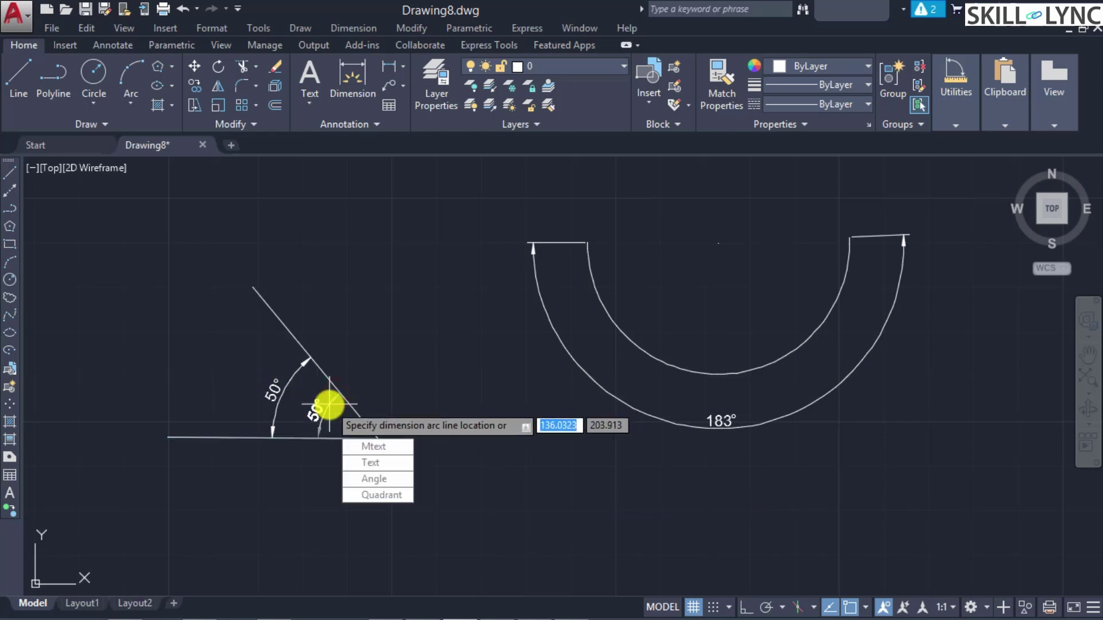
key("Down")
key("Down")
key("Down")
key("Down")
key("Return")
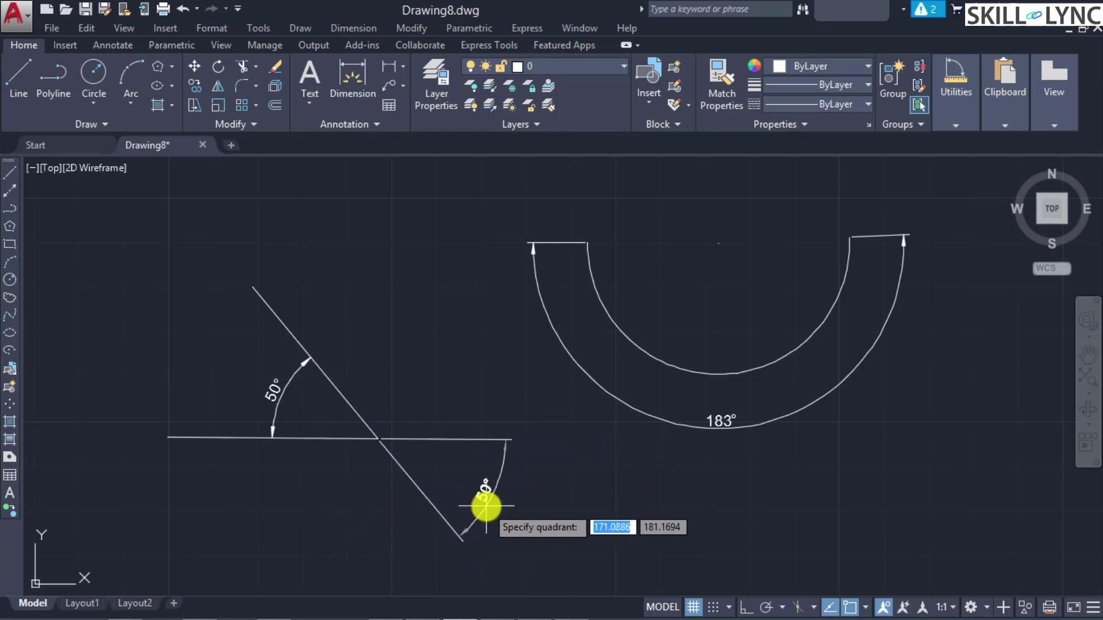
left_click(487, 506)
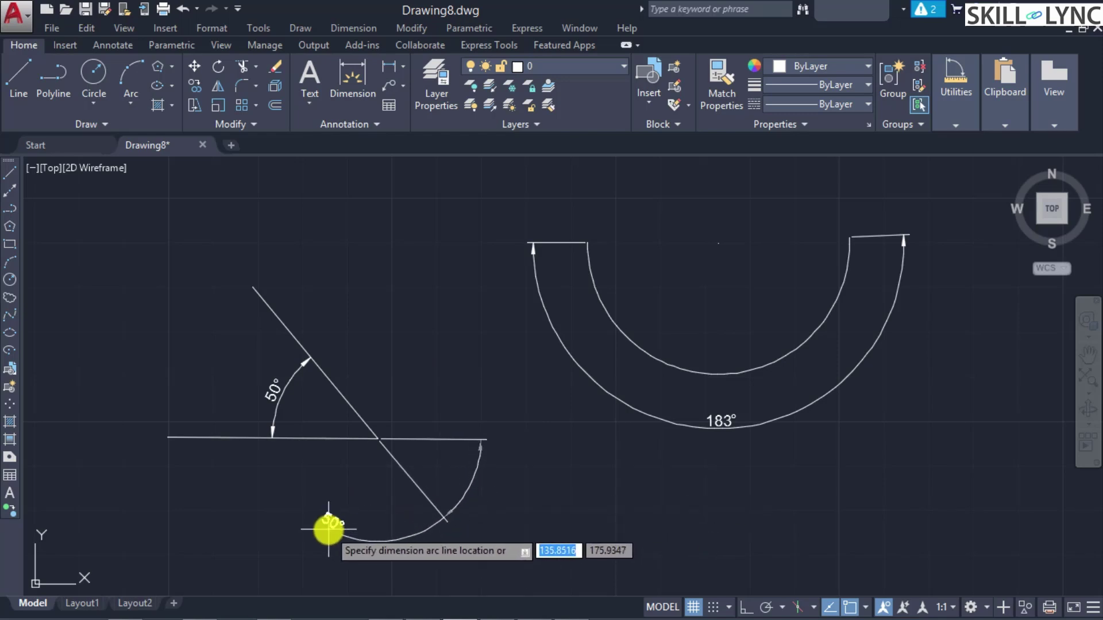
left_click(318, 498)
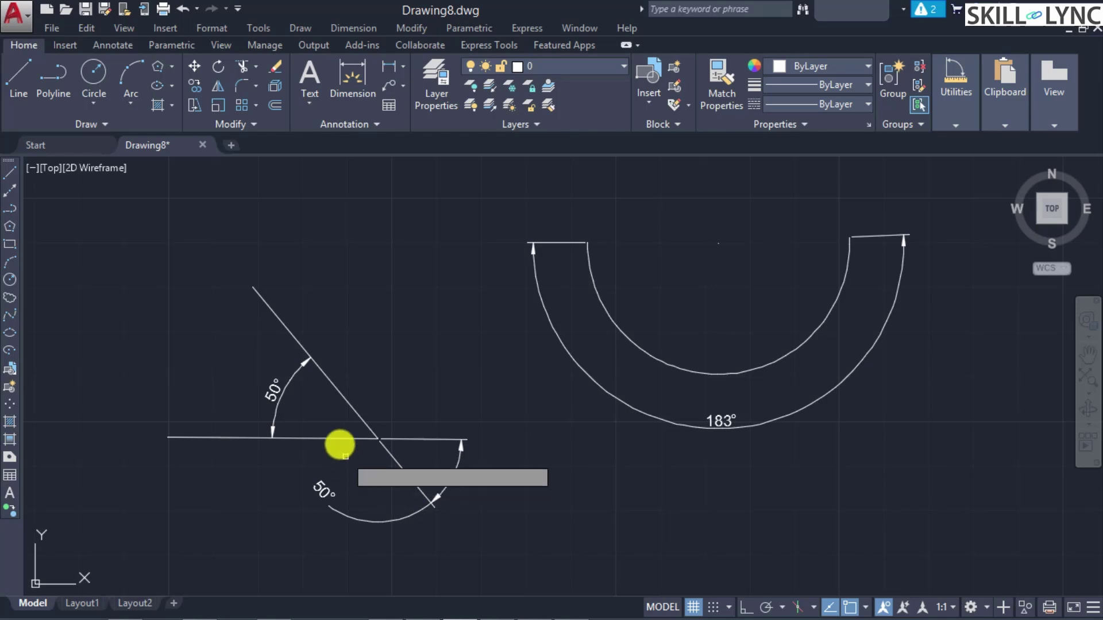
- Add an angular dimension for the obtuse angle between the two crossing lines, placed outside the existing 50° dimension below the horizontal line
left_click(332, 437)
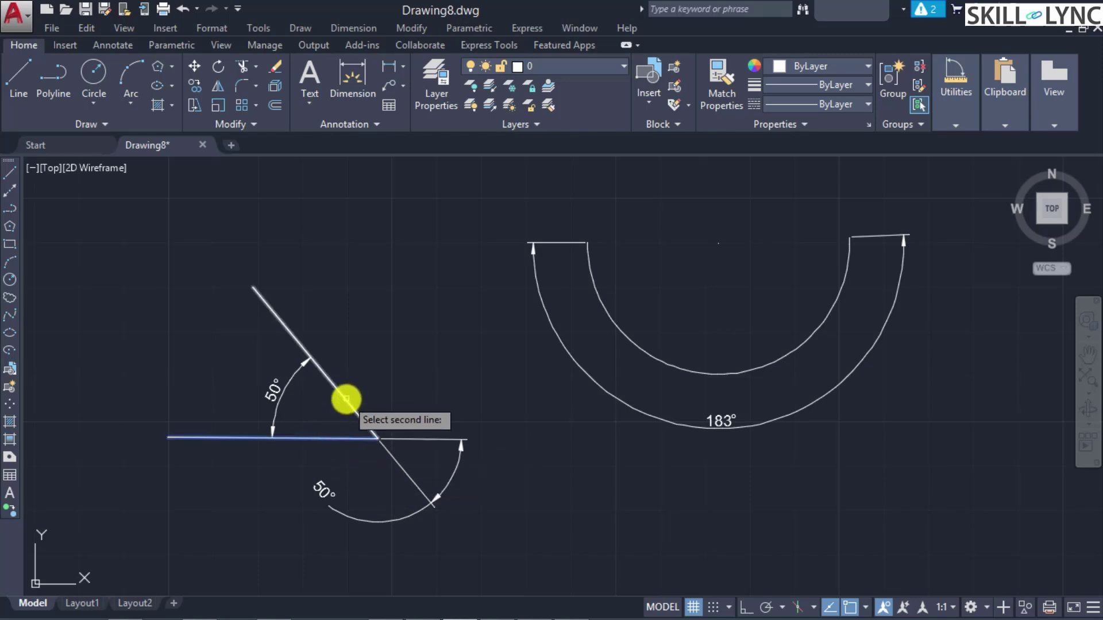
left_click(346, 398)
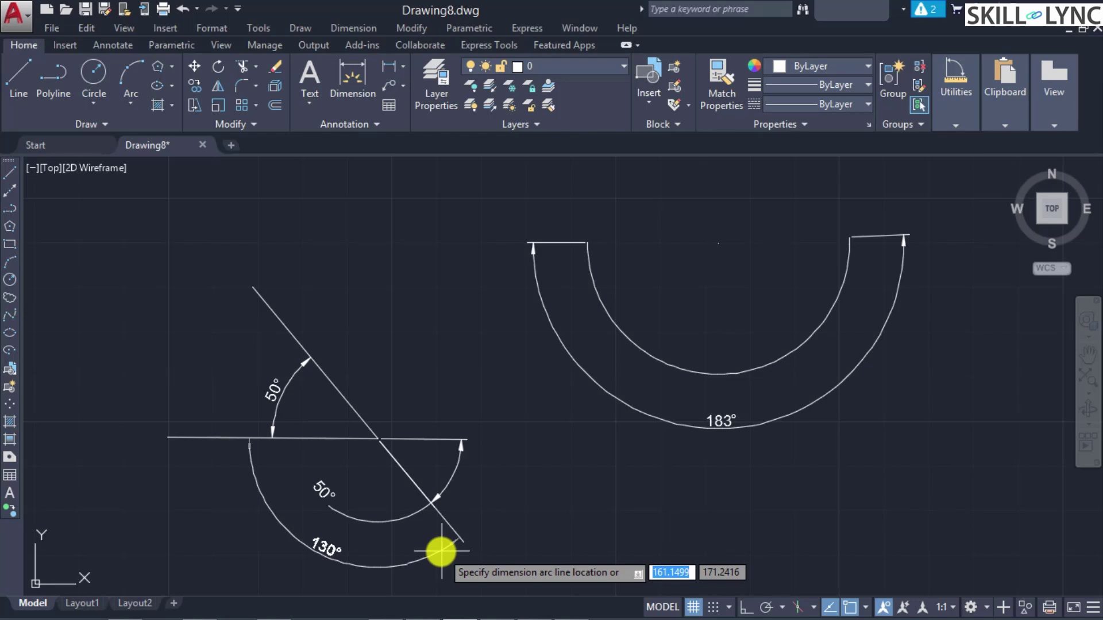
left_click(383, 572)
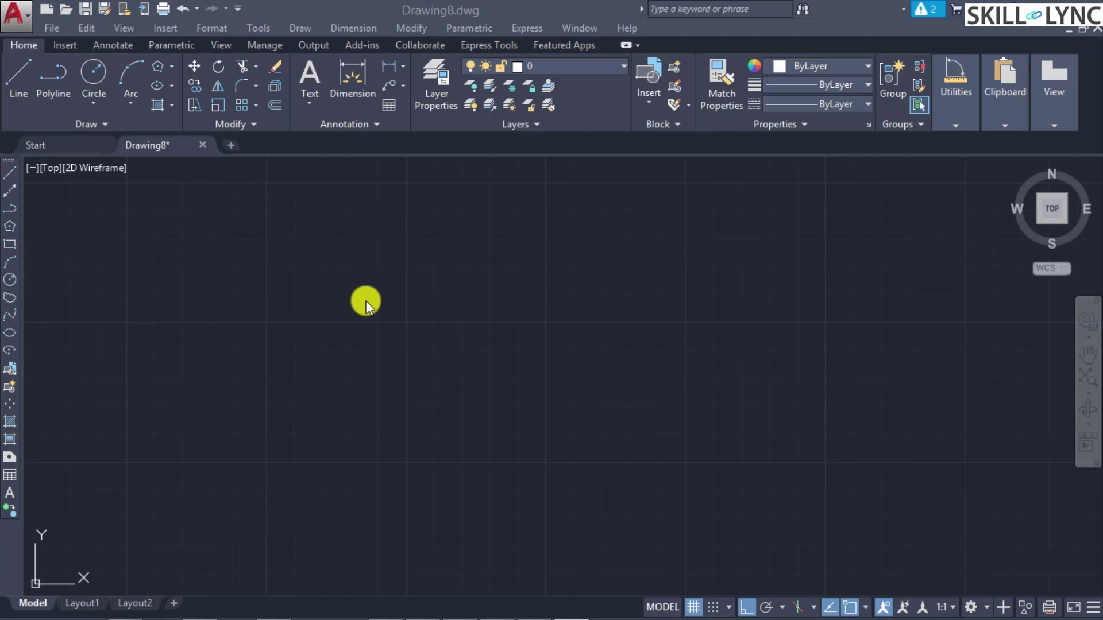
- Draw a stepped profile of connected orthogonal lines: about 56 down, then three rising steps with treads about 52, 44 and 58 long
left_click(19, 78)
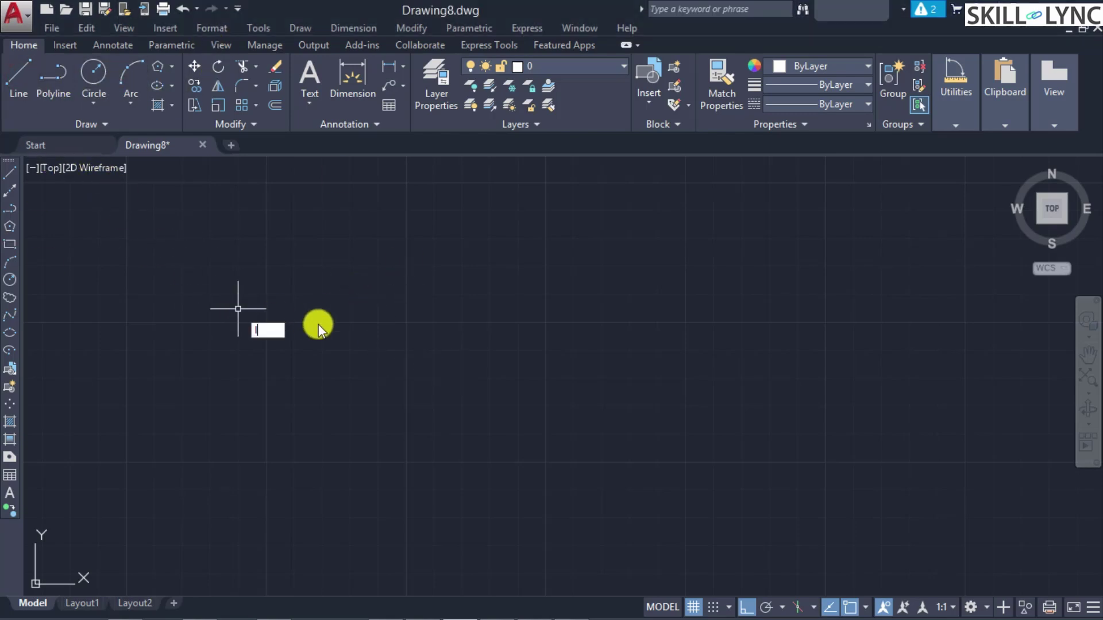
left_click(237, 277)
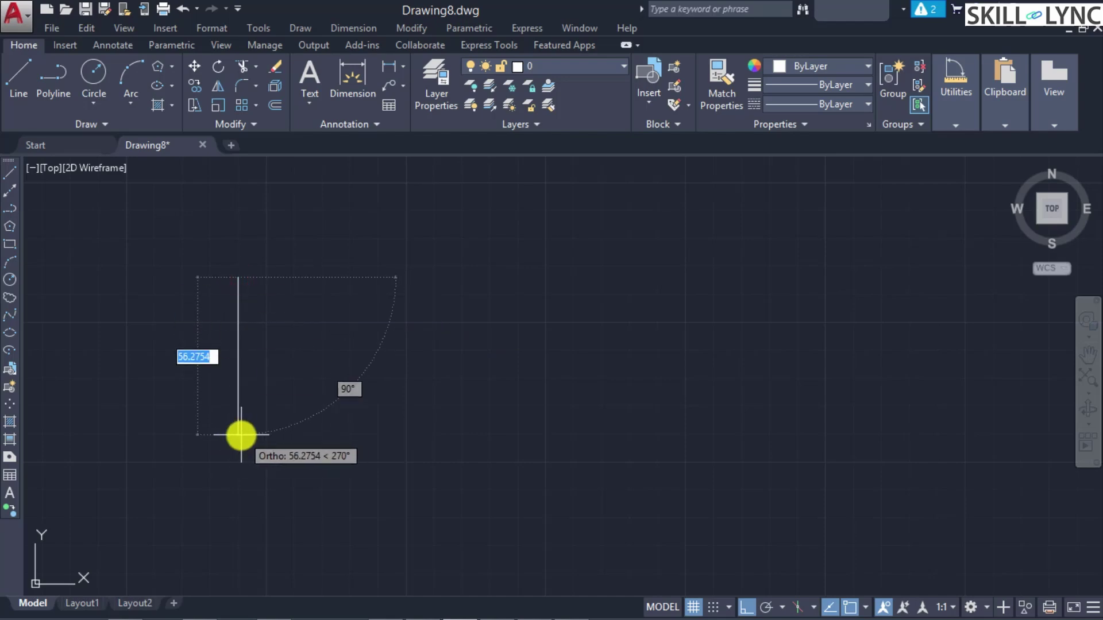
left_click(241, 435)
left_click(383, 434)
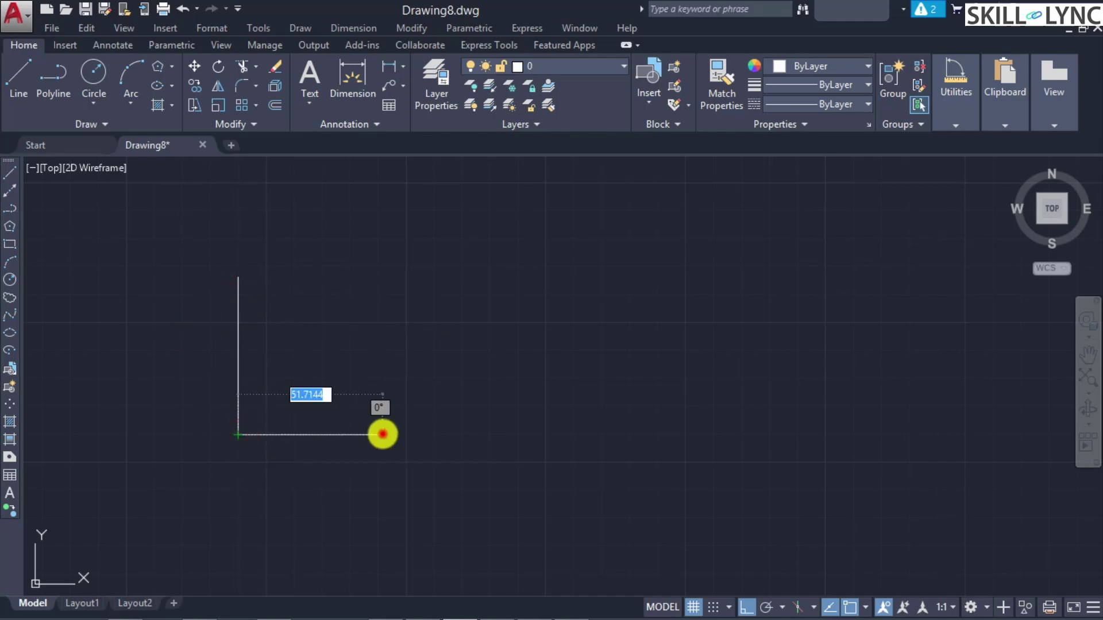
left_click(382, 332)
left_click(505, 332)
left_click(506, 240)
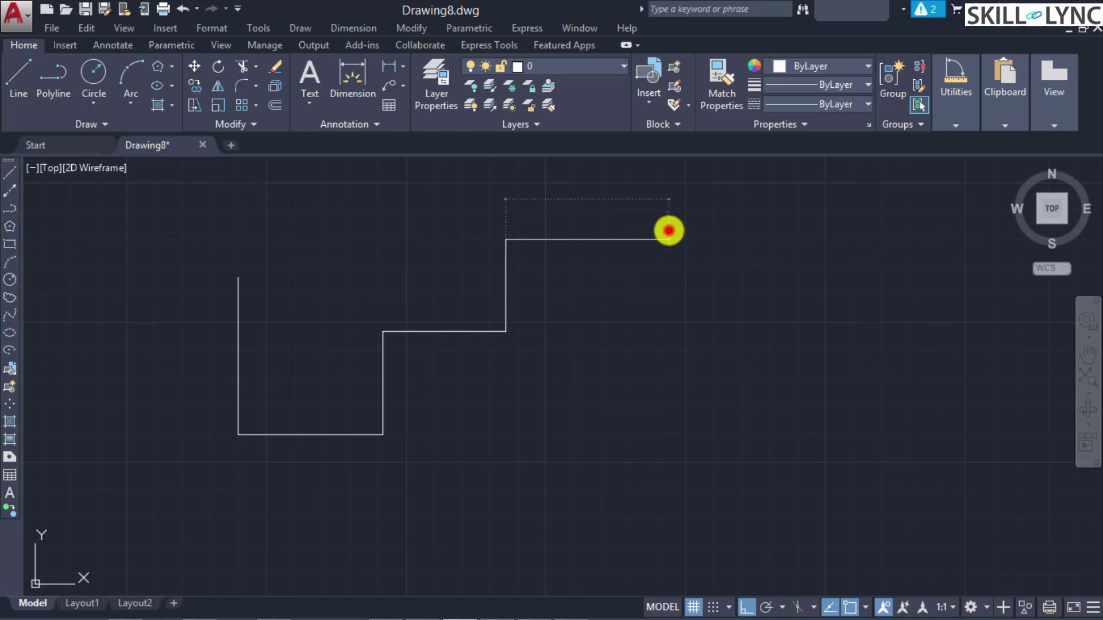
left_click(669, 231)
left_click(669, 178)
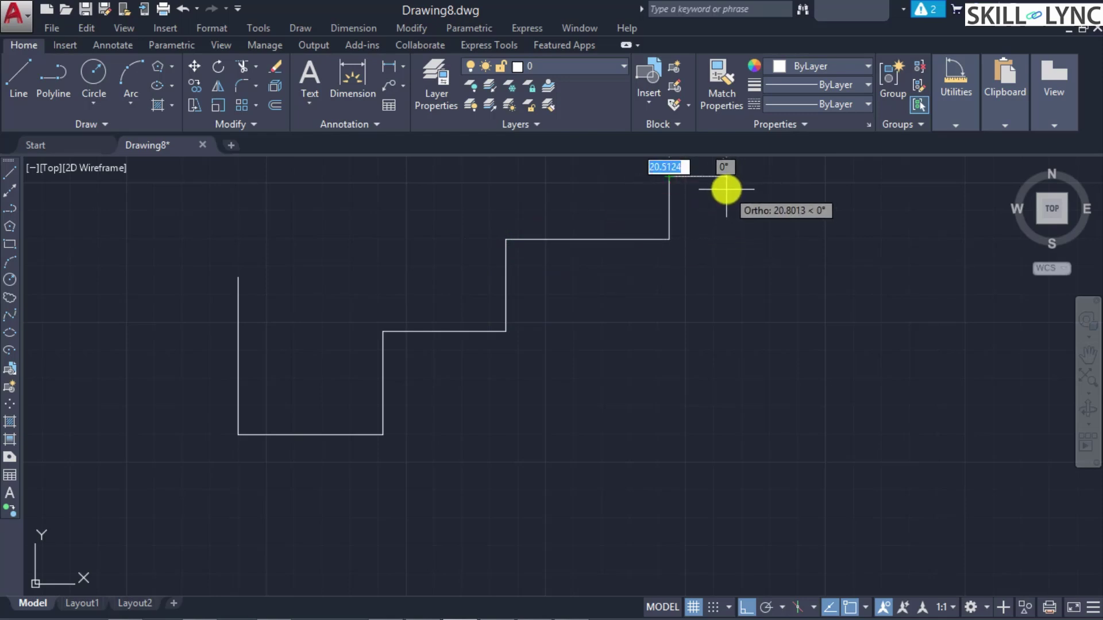
key("Escape")
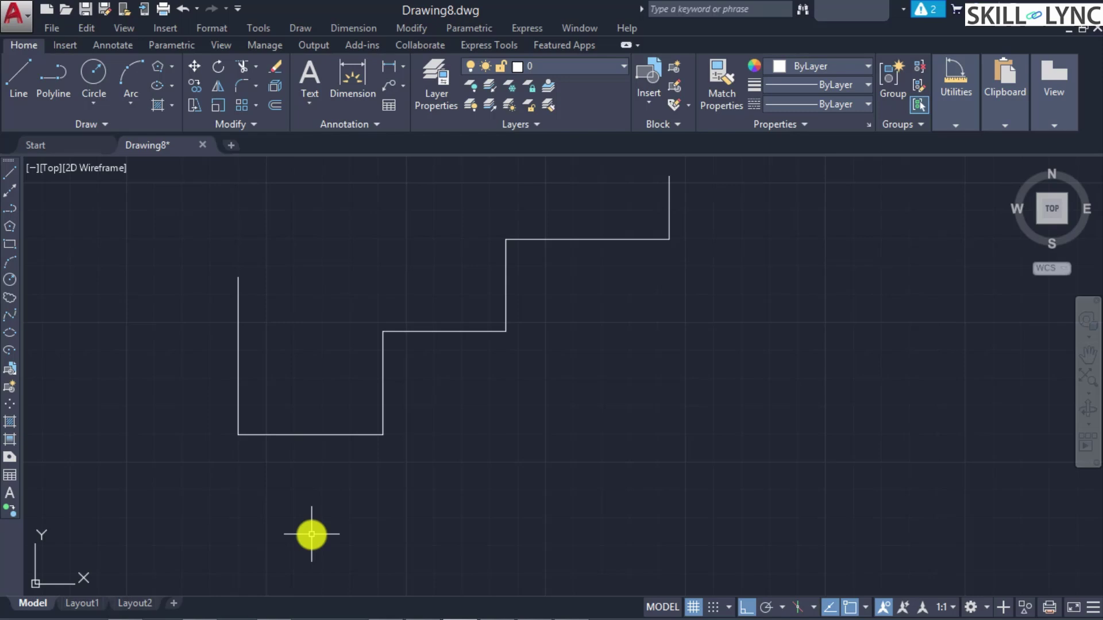
- Add a linear dimension to the lowest horizontal line of the stepped profile, placed below it
type("DIM")
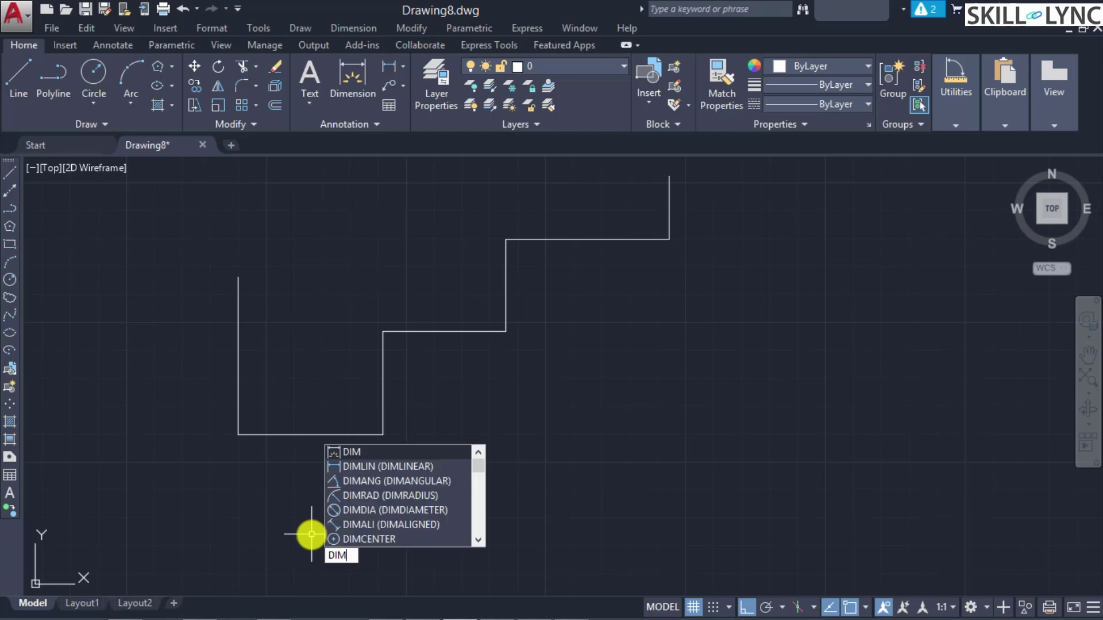
key("Down")
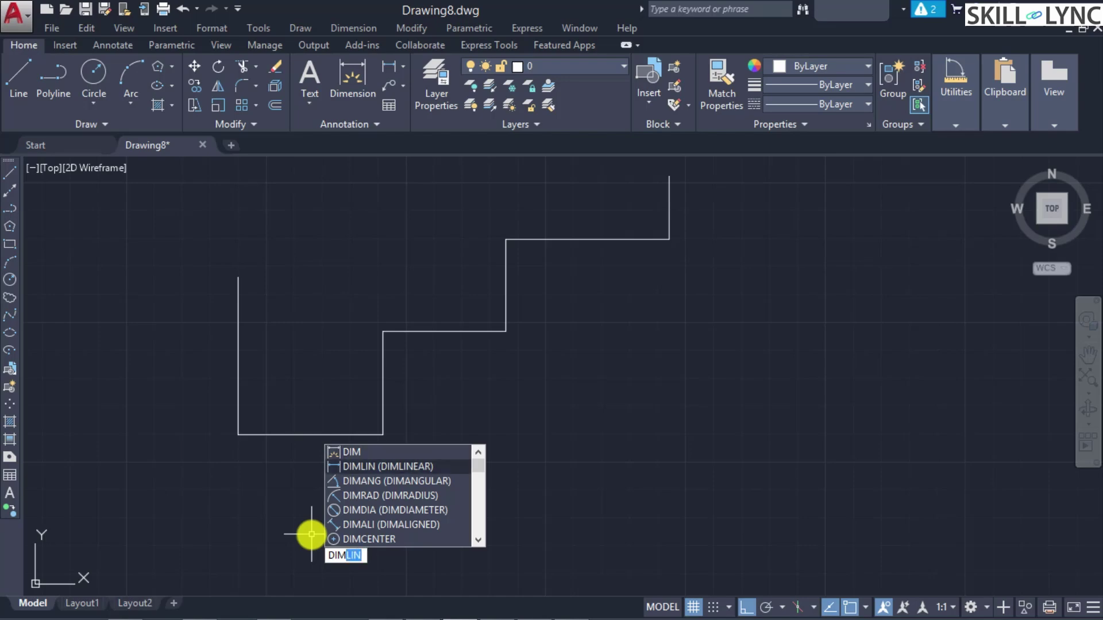
key("Return")
left_click(239, 435)
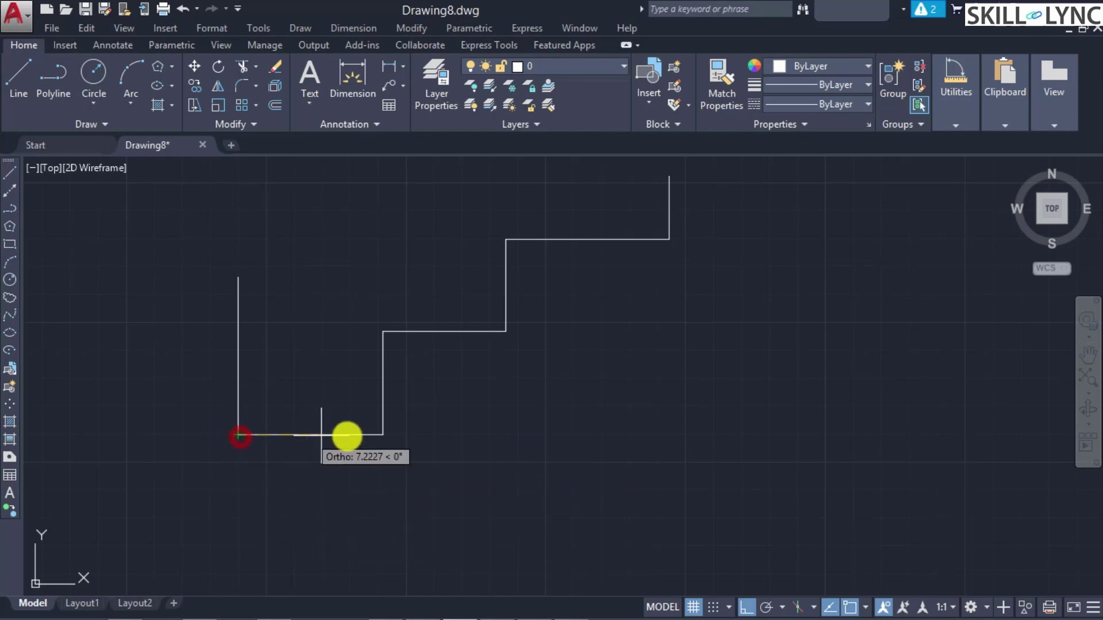
left_click(383, 435)
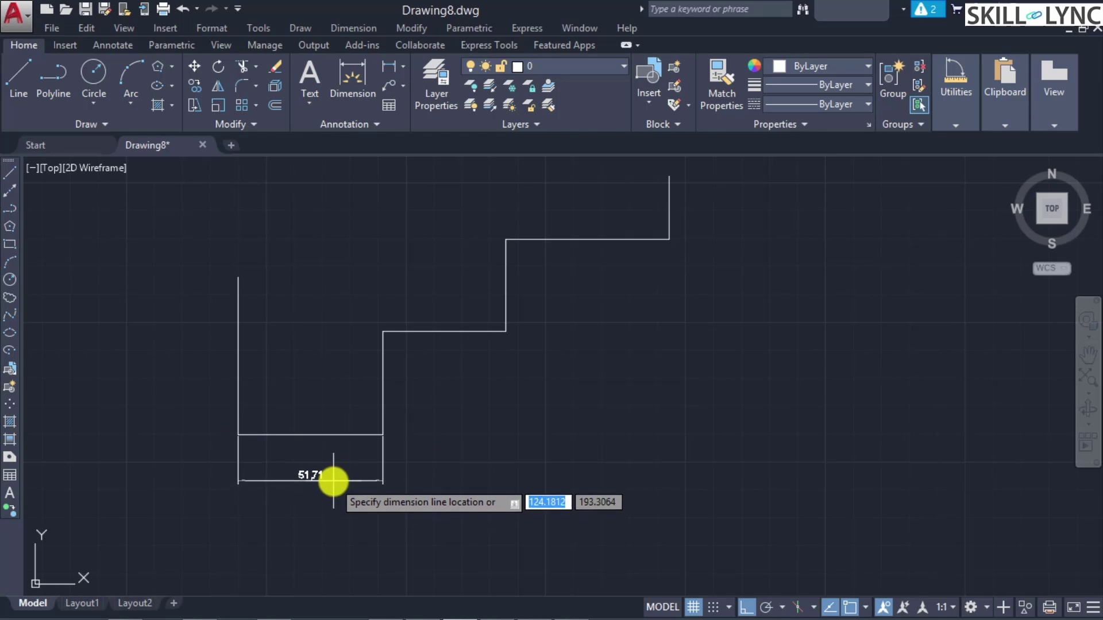
left_click(333, 481)
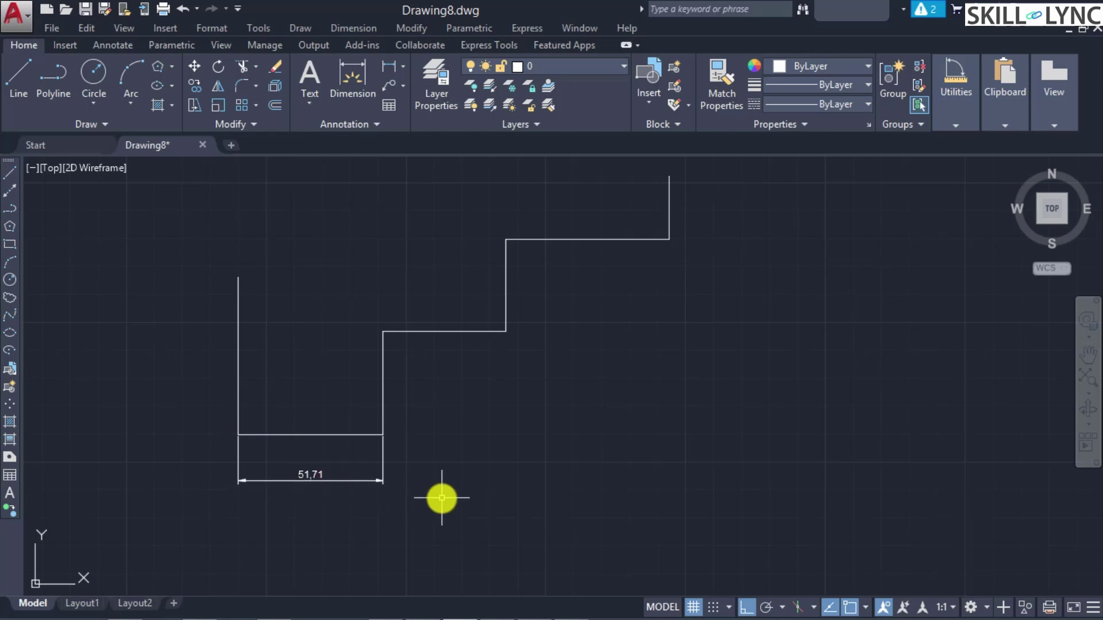
- Add baseline dimensions from the lowest tread's linear dimension to the right ends of the second and third treads
type("DIMBASE")
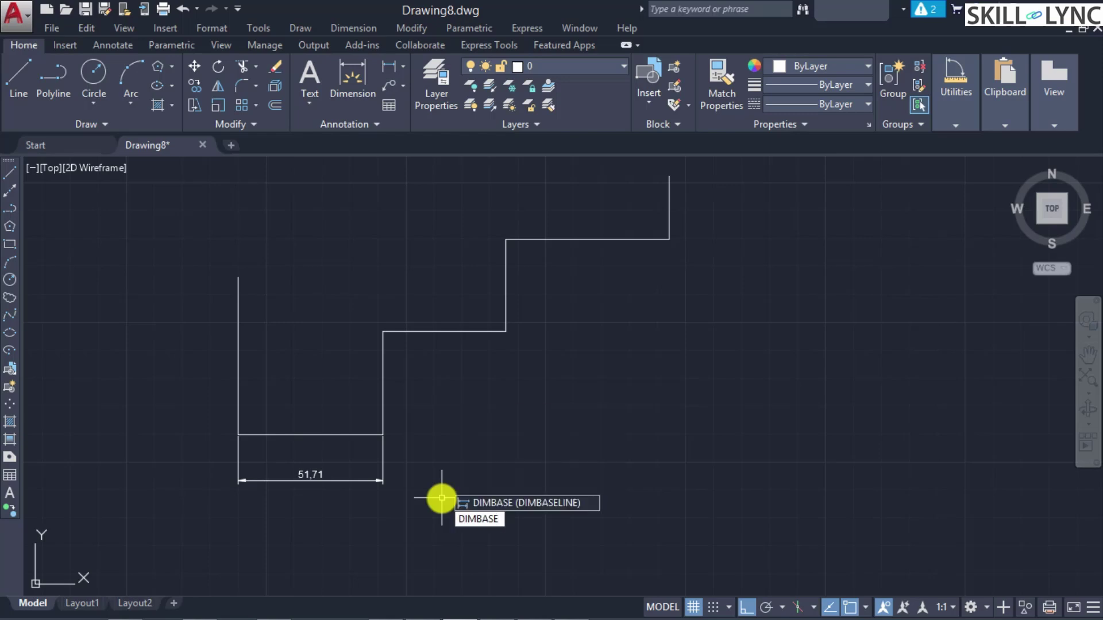
key("Return")
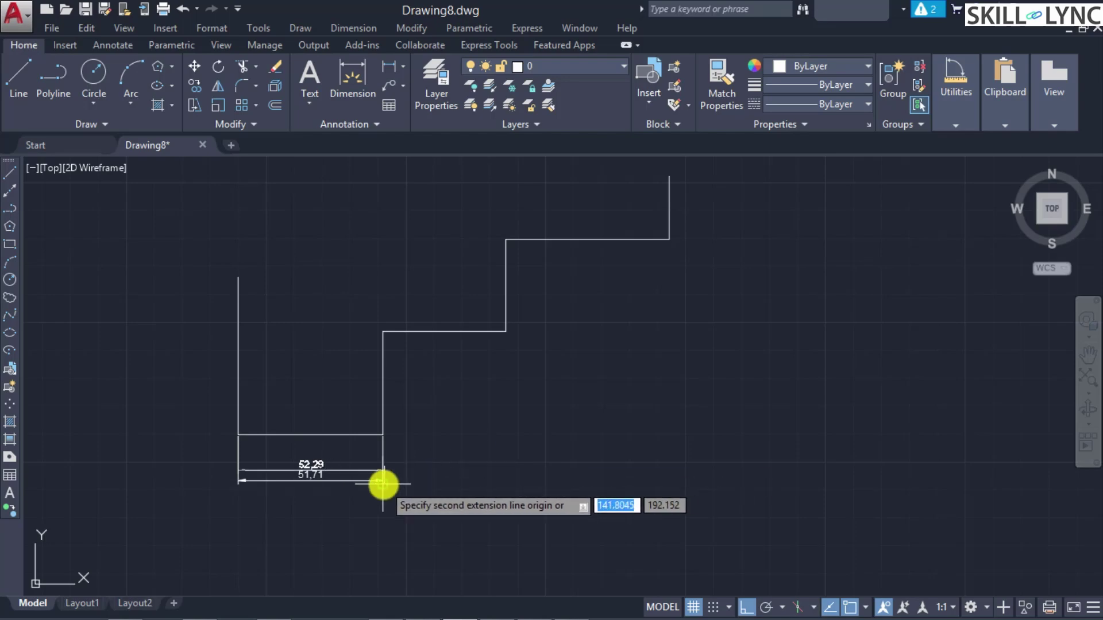
key("Escape")
key("Return")
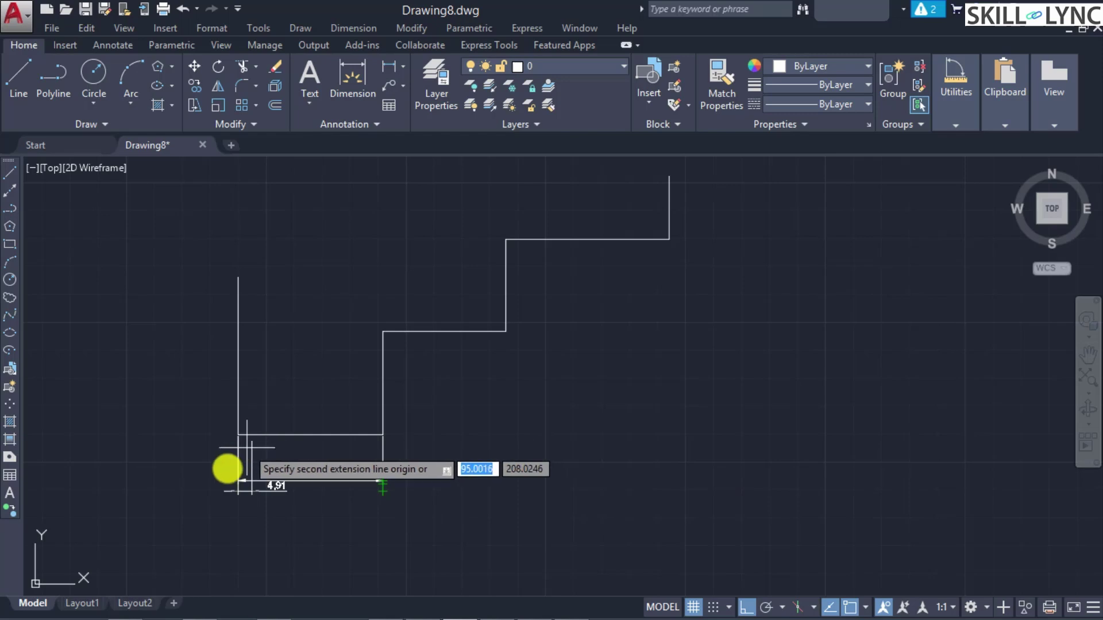
left_click(505, 332)
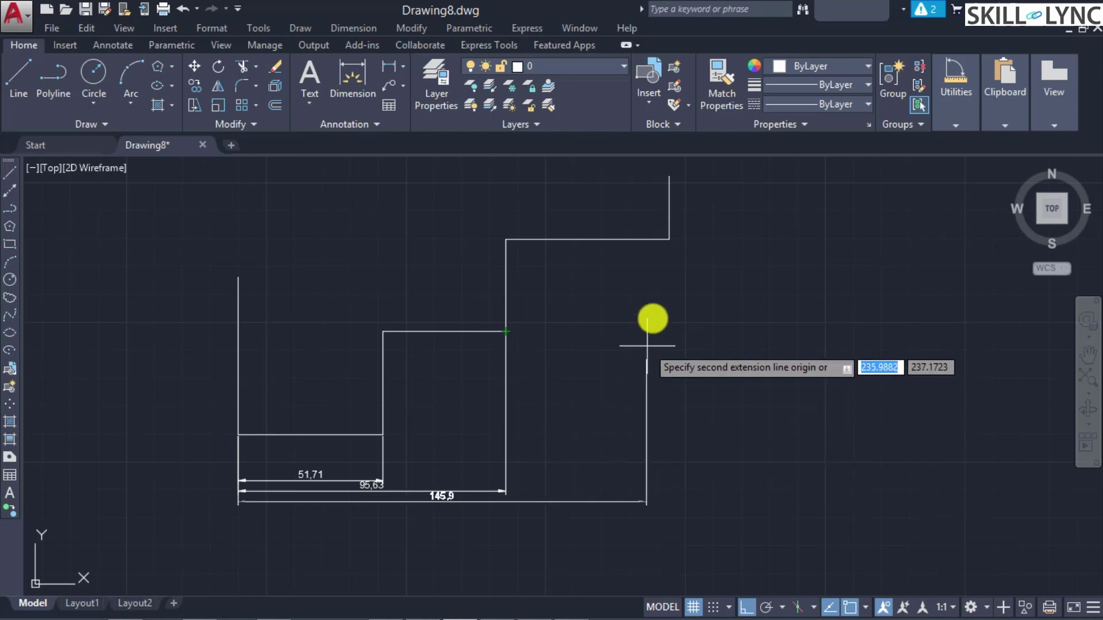
left_click(669, 239)
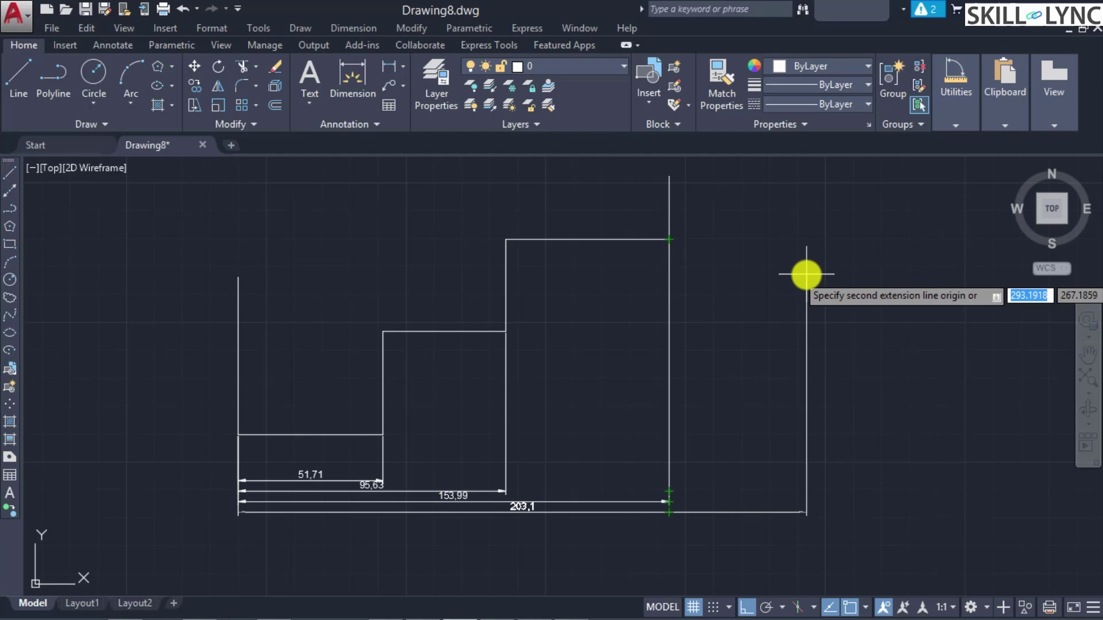
key("Escape")
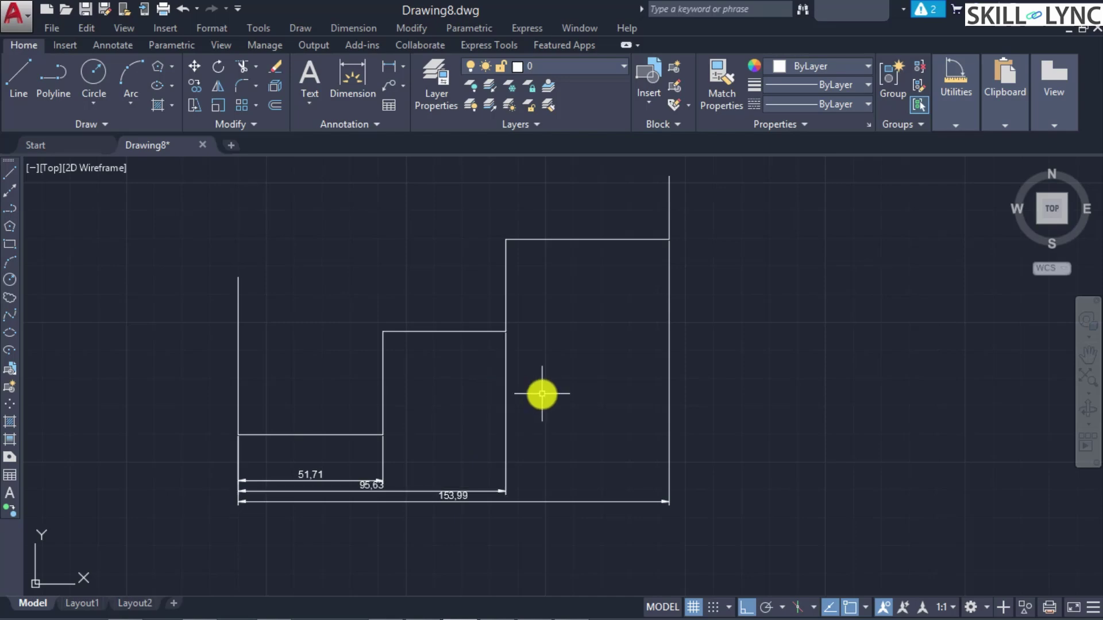
- Add baseline dimensions with the overall dimension's right end as base, out to the second tread's right end and both ends of the lowest tread
type("dimbaseline")
key("Return")
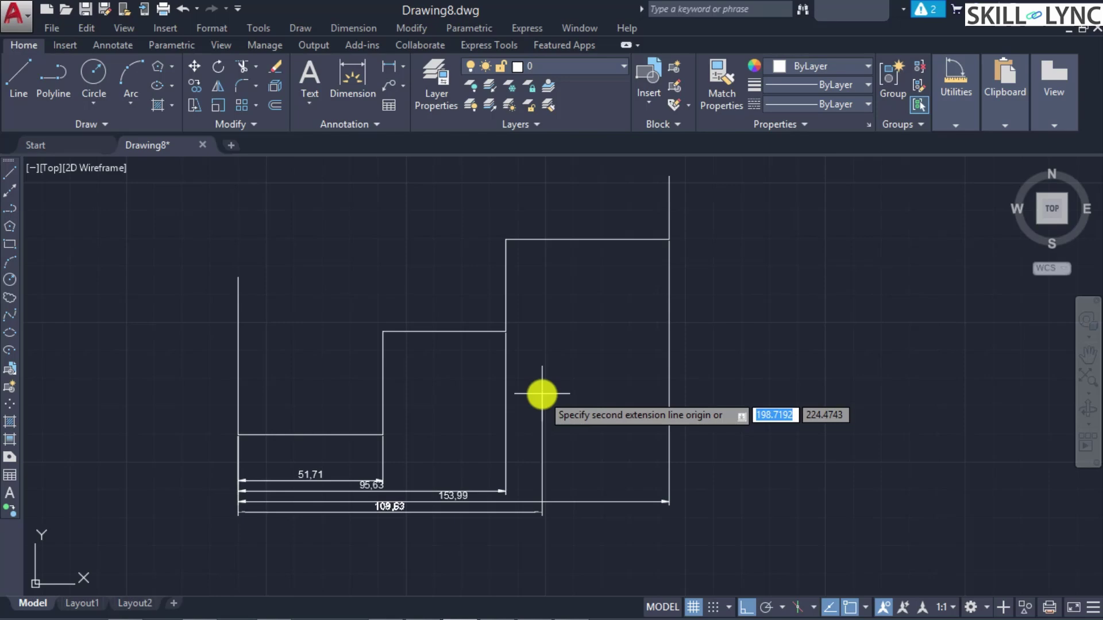
key("Down")
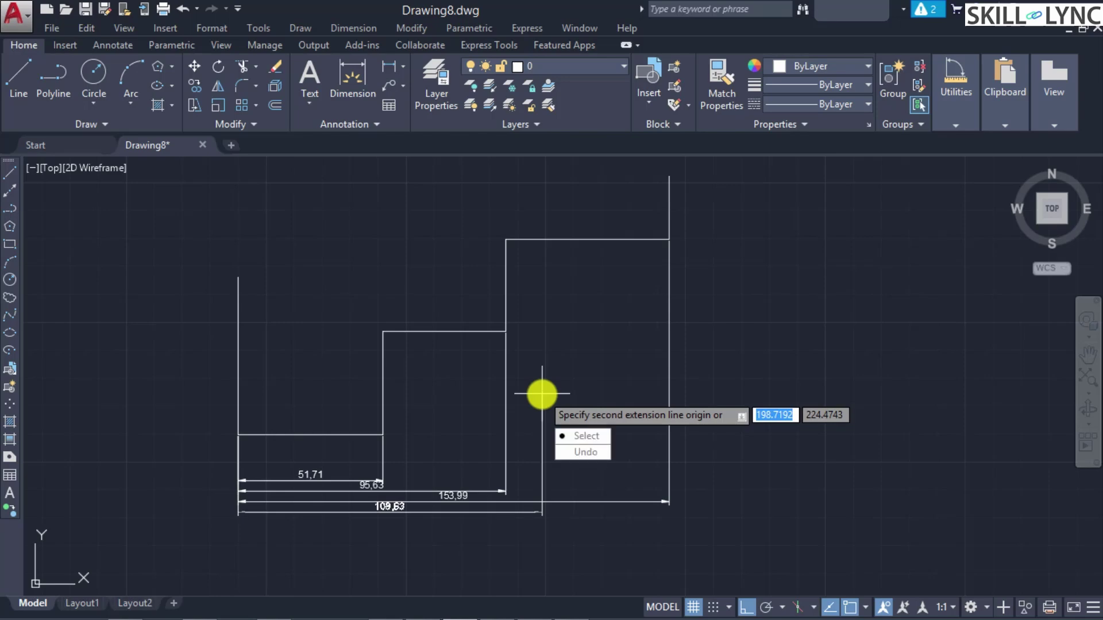
key("Return")
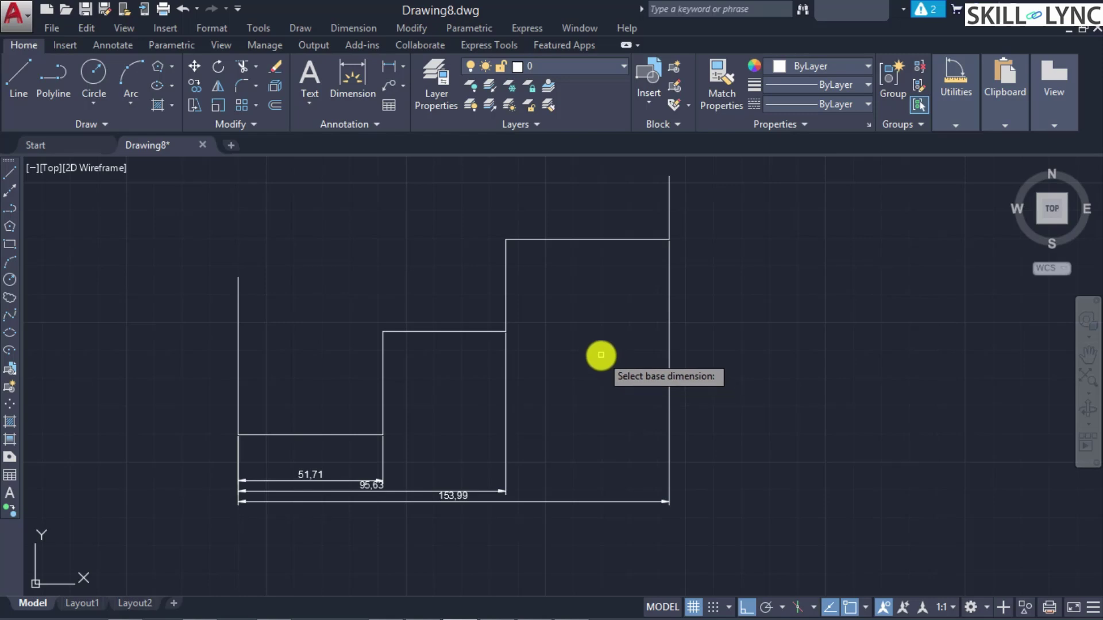
left_click(583, 502)
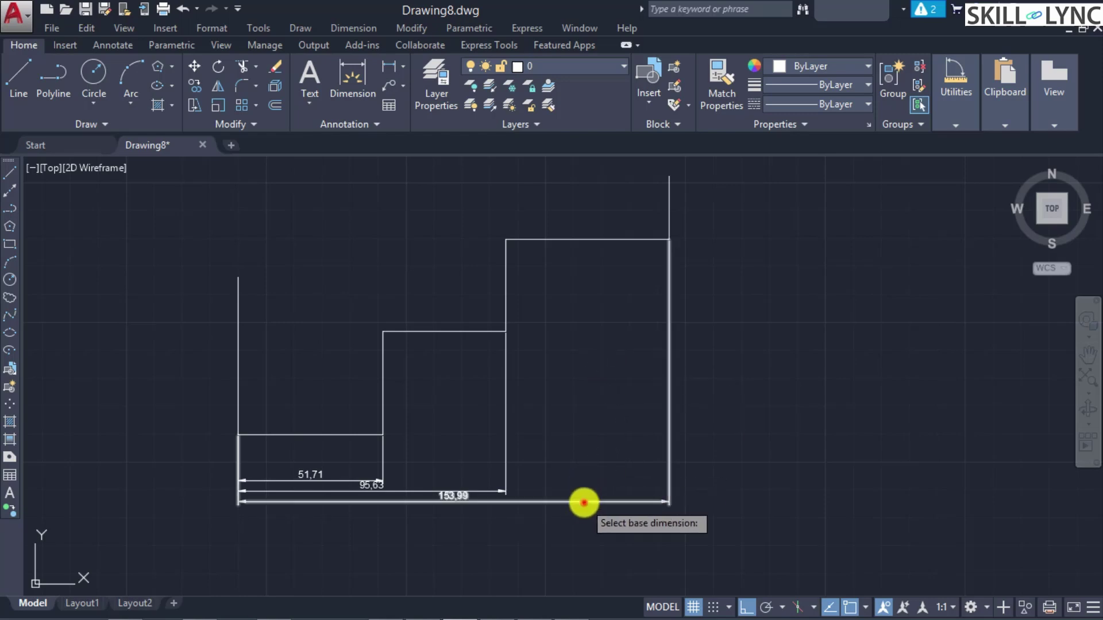
left_click(505, 333)
left_click(383, 432)
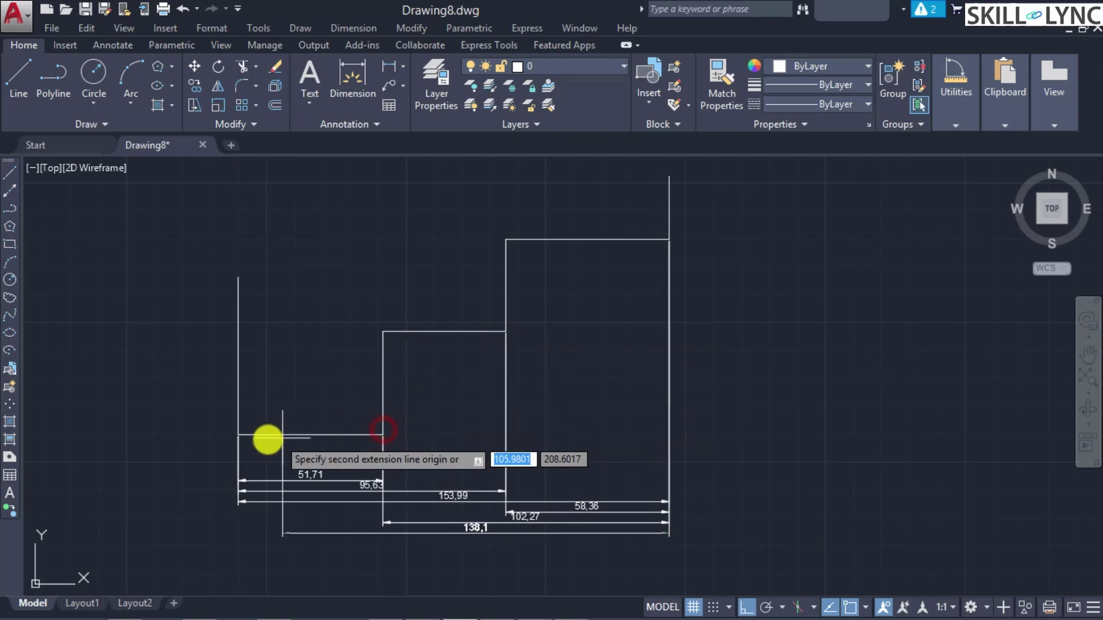
left_click(239, 435)
key("Return")
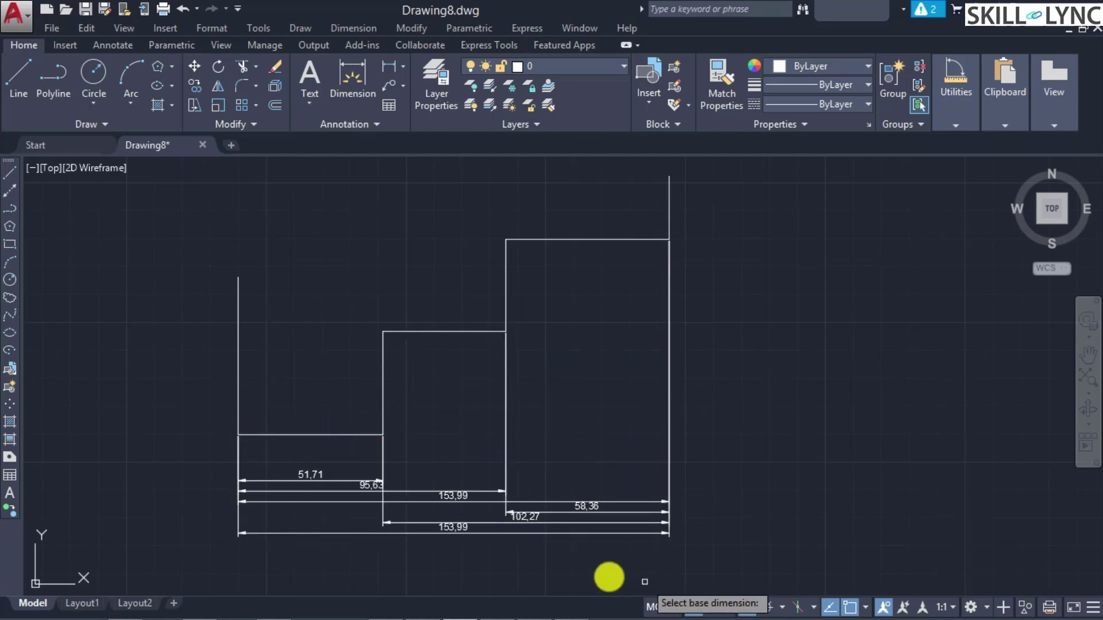
key("Escape")
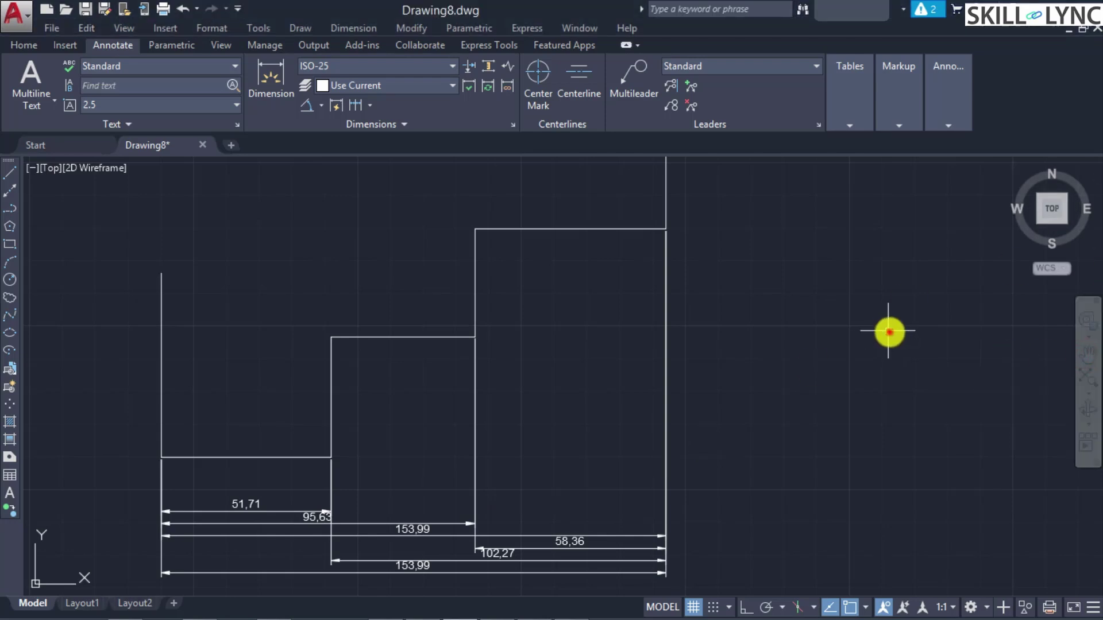
- With Ortho on, draw a vertical line downward and a connected, longer horizontal line to the right in the empty area beside the stepped profile
left_click(24, 45)
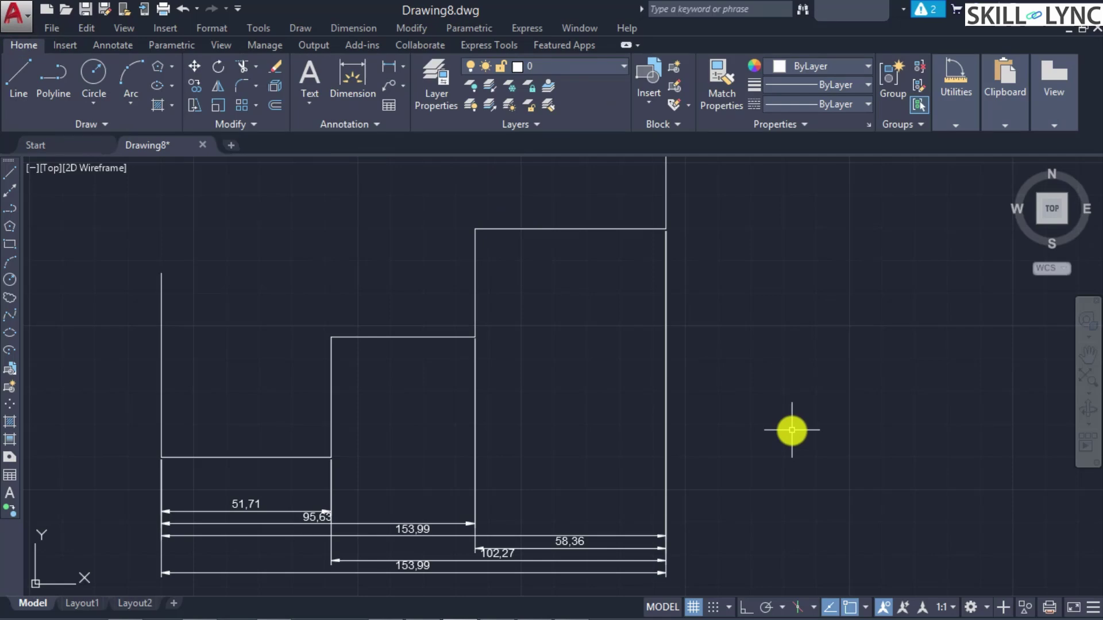
type("l")
key("Return")
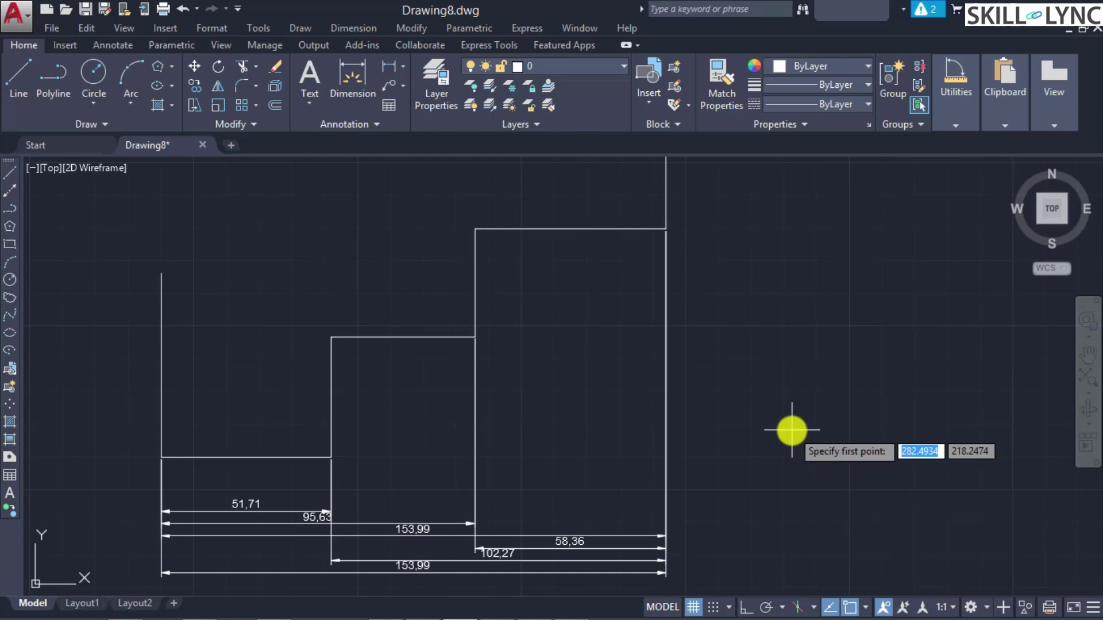
left_click(1087, 351)
mouse_move(849, 275)
left_mouse_down()
mouse_move(647, 386)
mouse_move(404, 462)
left_mouse_up()
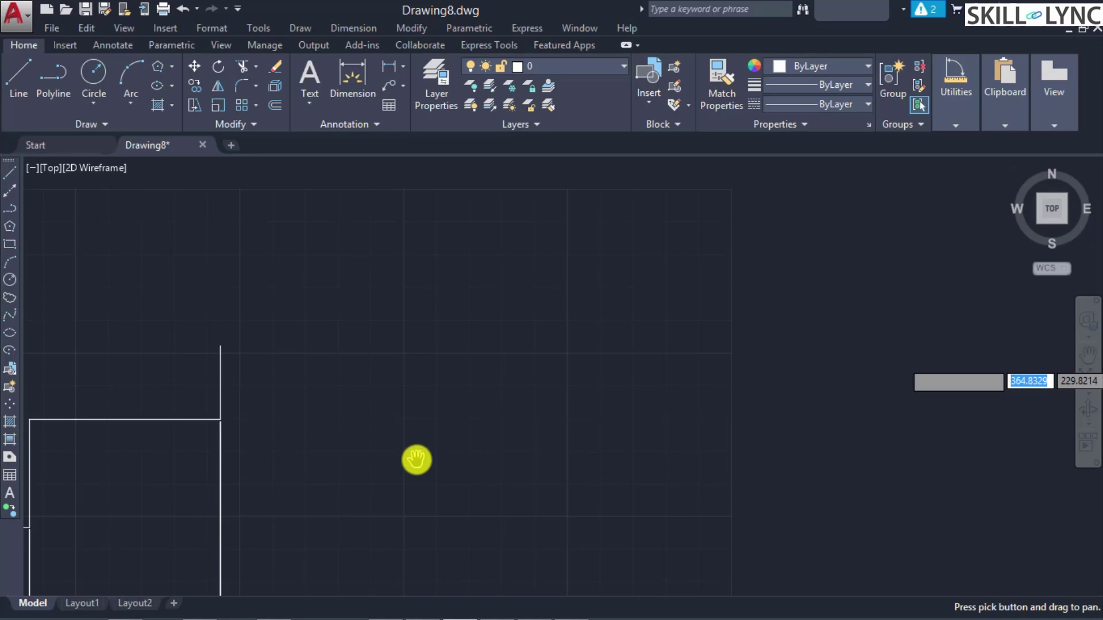
key("Escape")
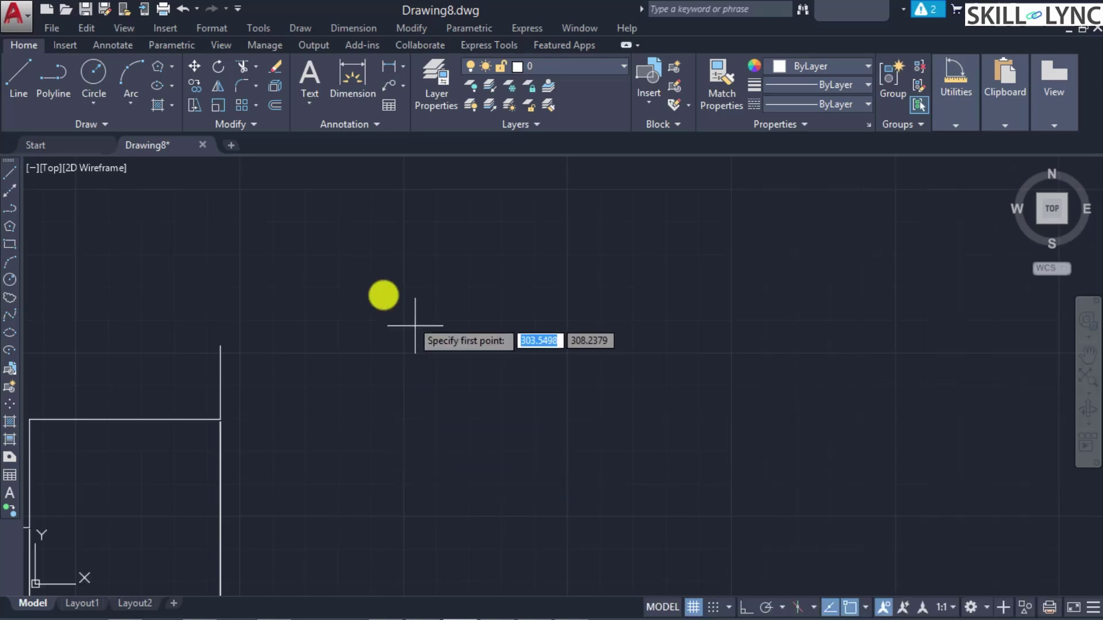
left_click(375, 227)
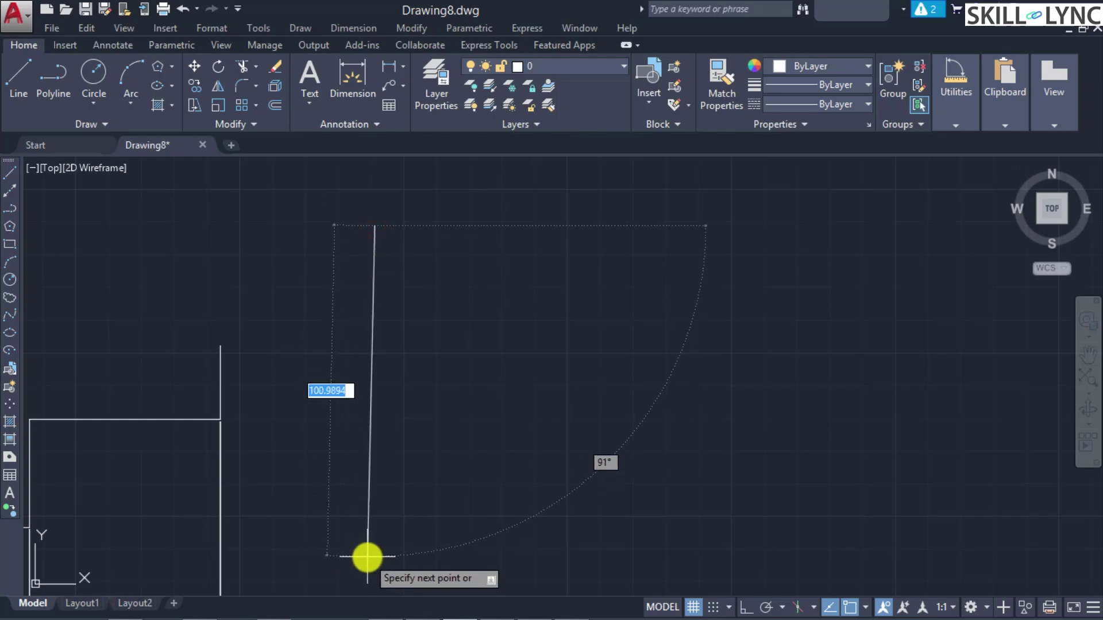
key("F8")
left_click(366, 521)
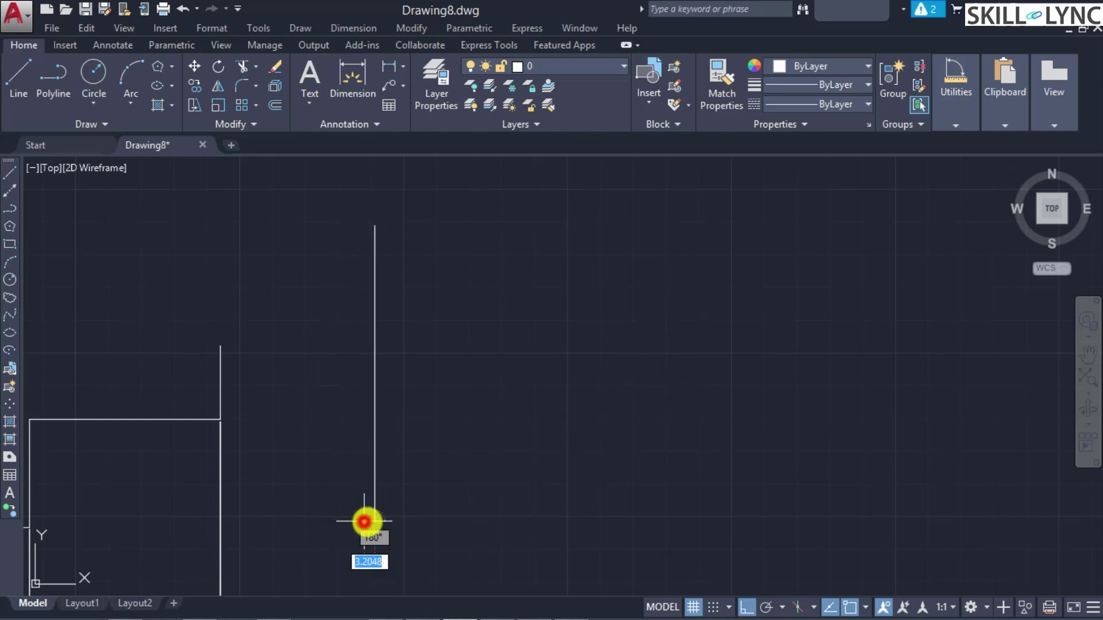
left_click(758, 521)
key("Return")
- Draw an arc centred on the corner of the two lines, from the horizontal line's right end up to directly above the vertical line
type("src")
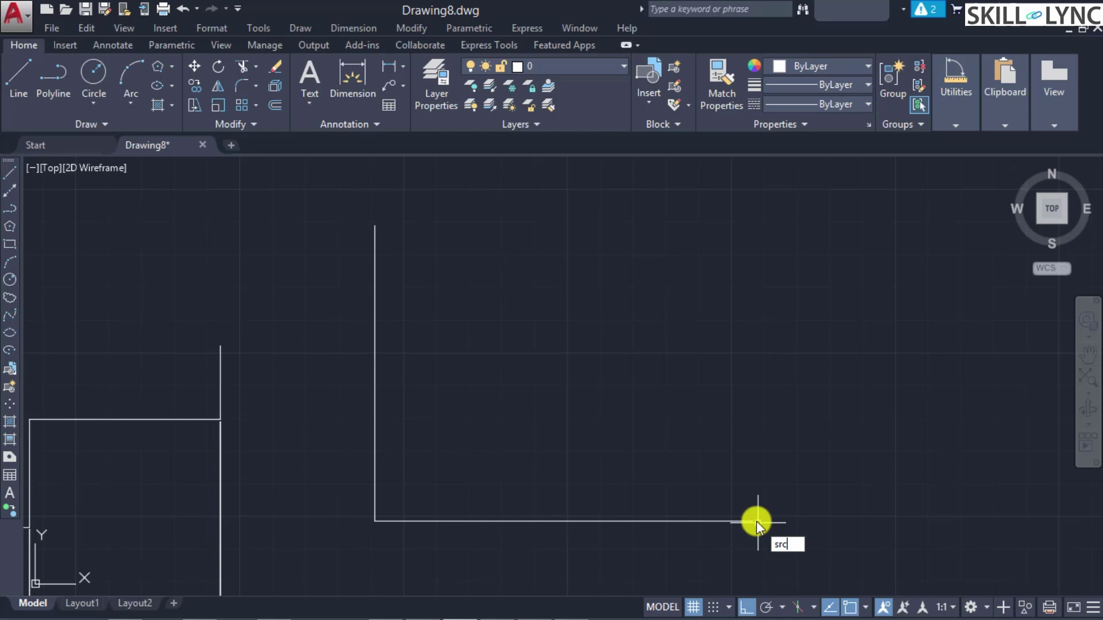
key("BackSpace")
key("BackSpace")
key("BackSpace")
type("a")
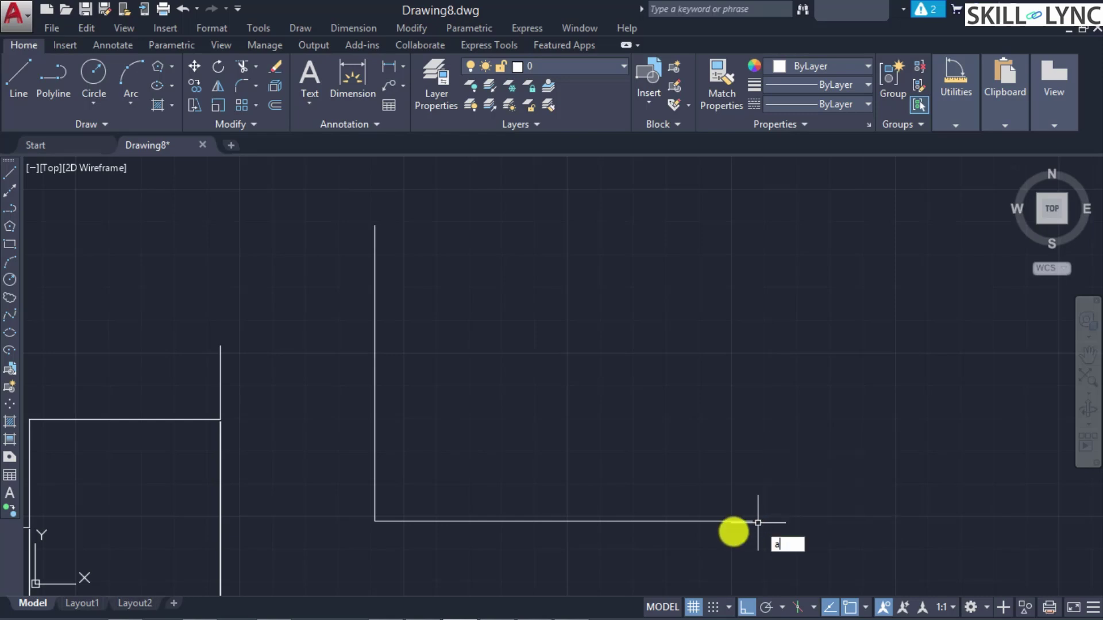
type("rc")
key("Return")
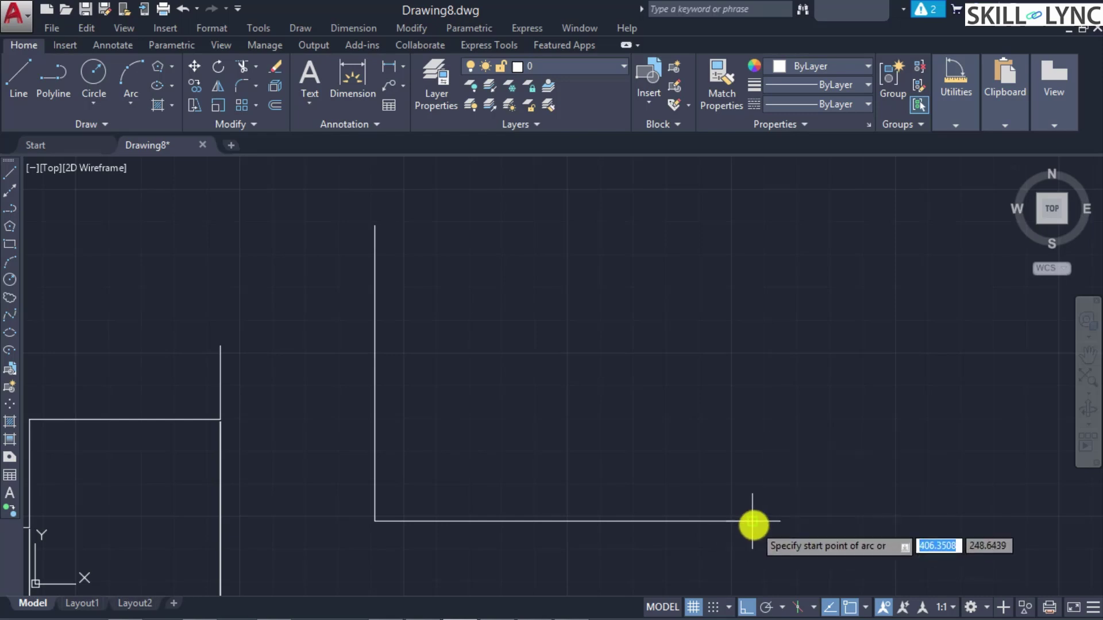
key("Down")
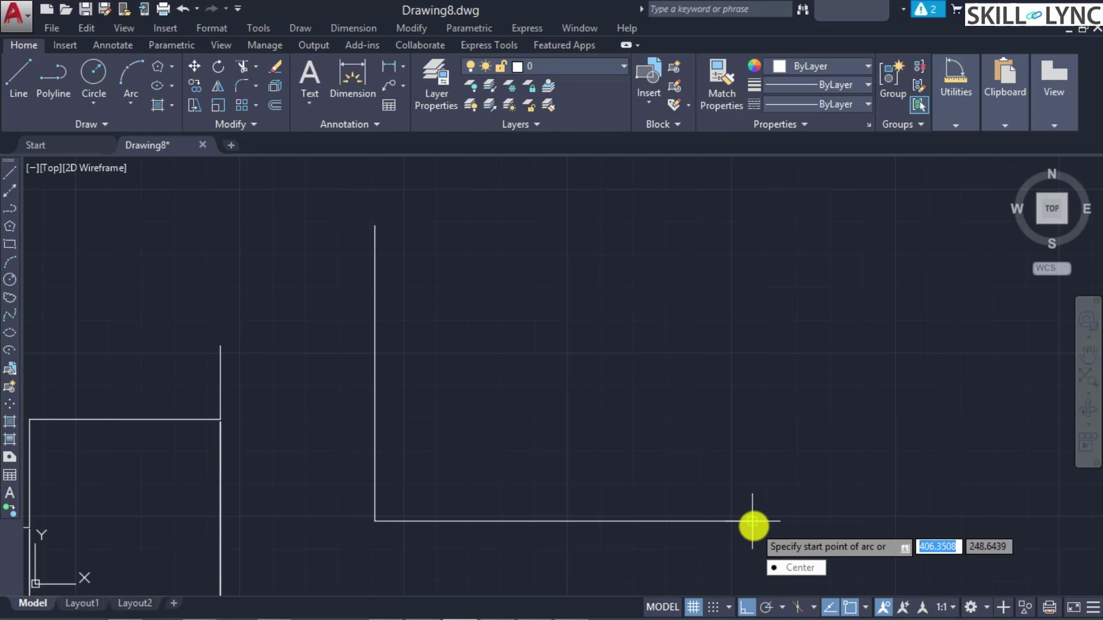
key("Return")
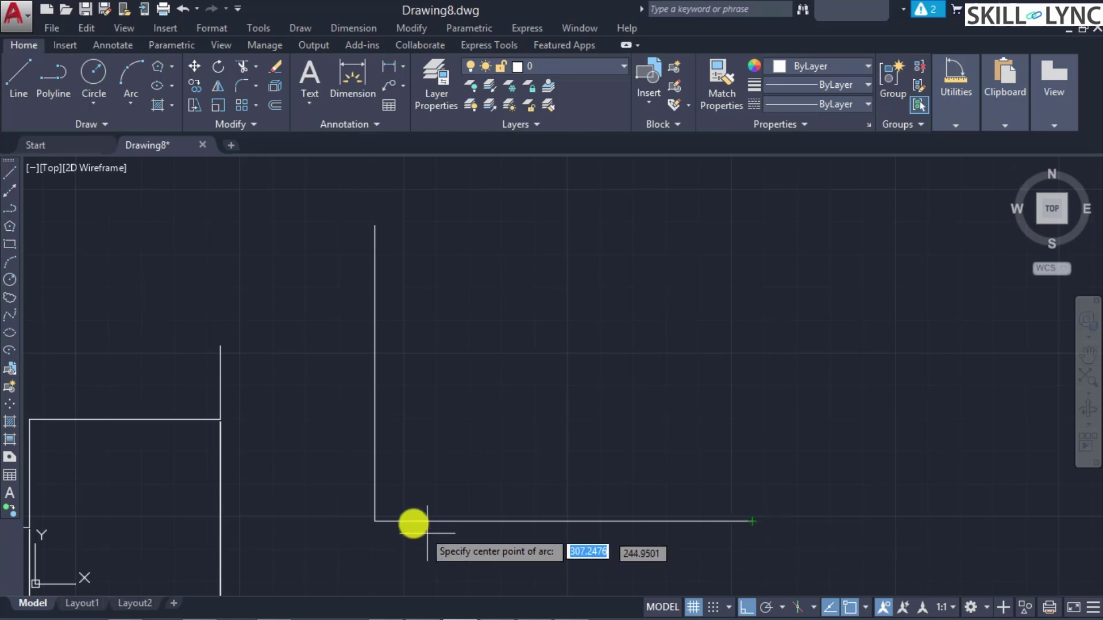
left_click(374, 521)
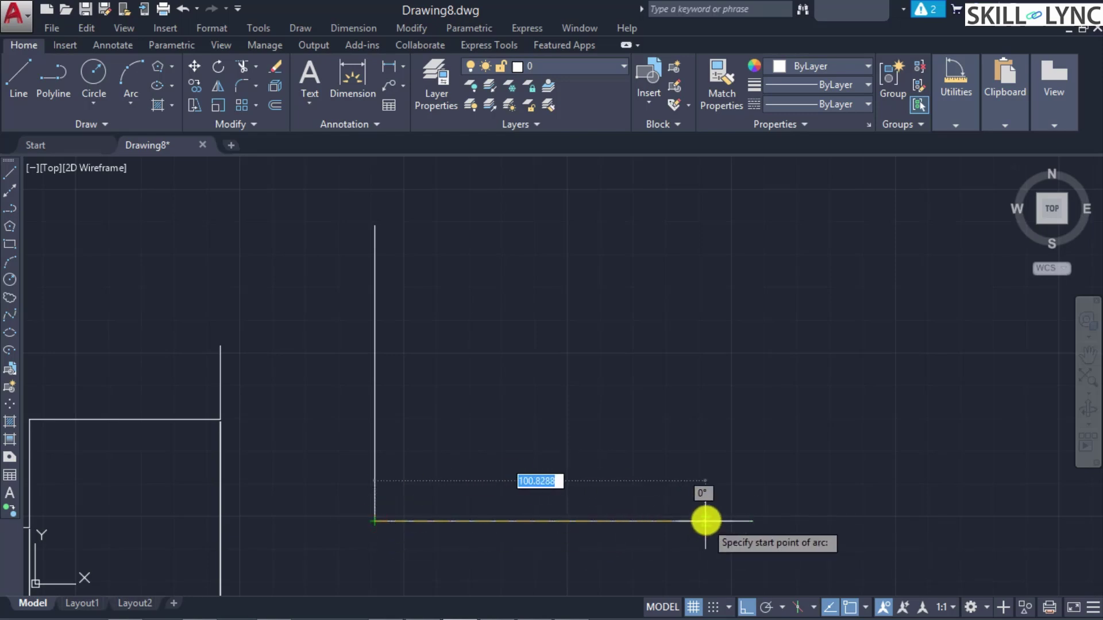
left_click(748, 520)
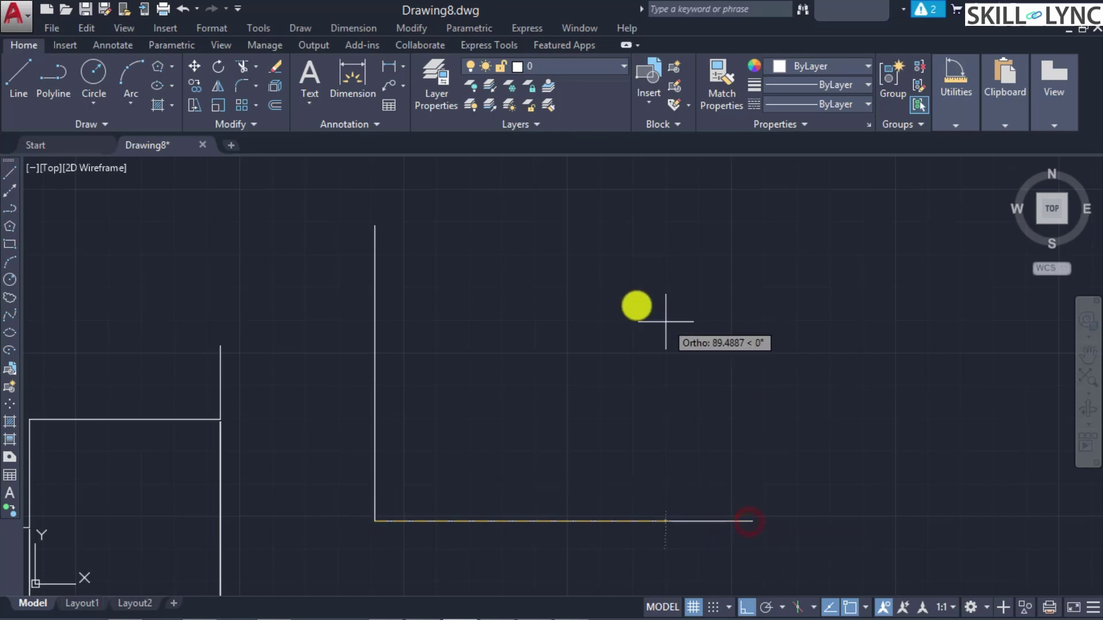
left_click(376, 226)
scroll(525, 245, "down", 2)
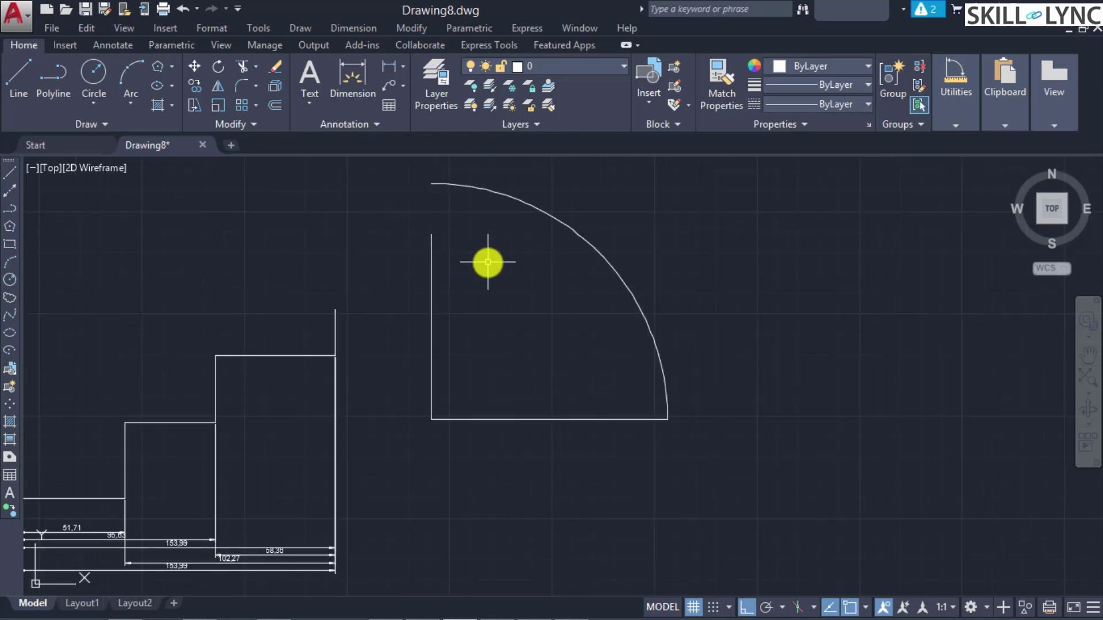
- Extend the vertical line up to the arc's upper end to close the quarter-circle sector
key("Return")
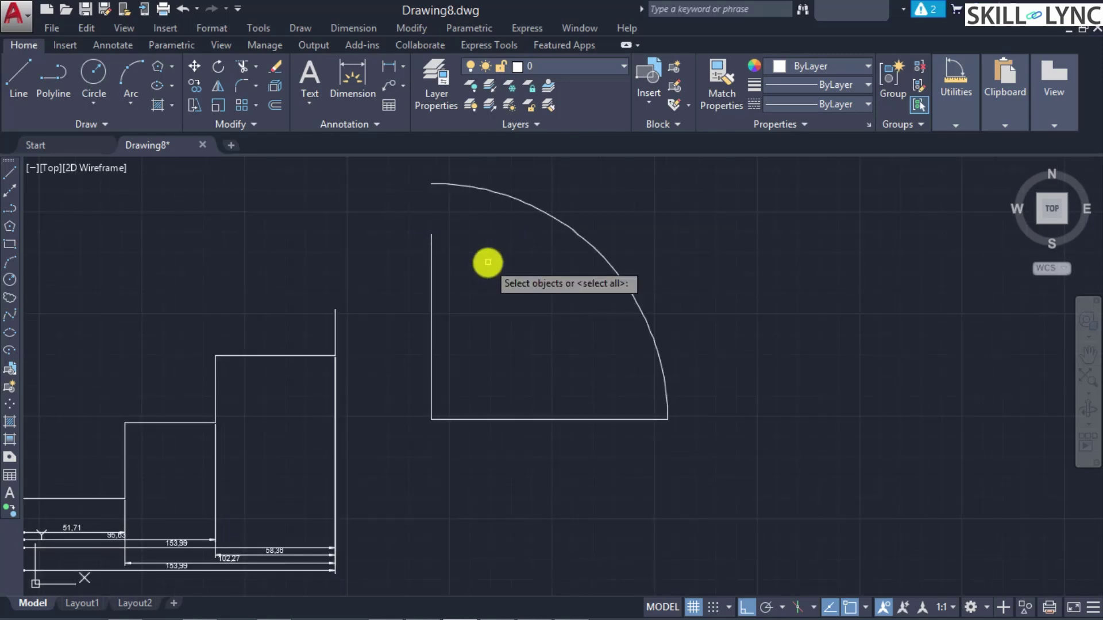
left_click(432, 246)
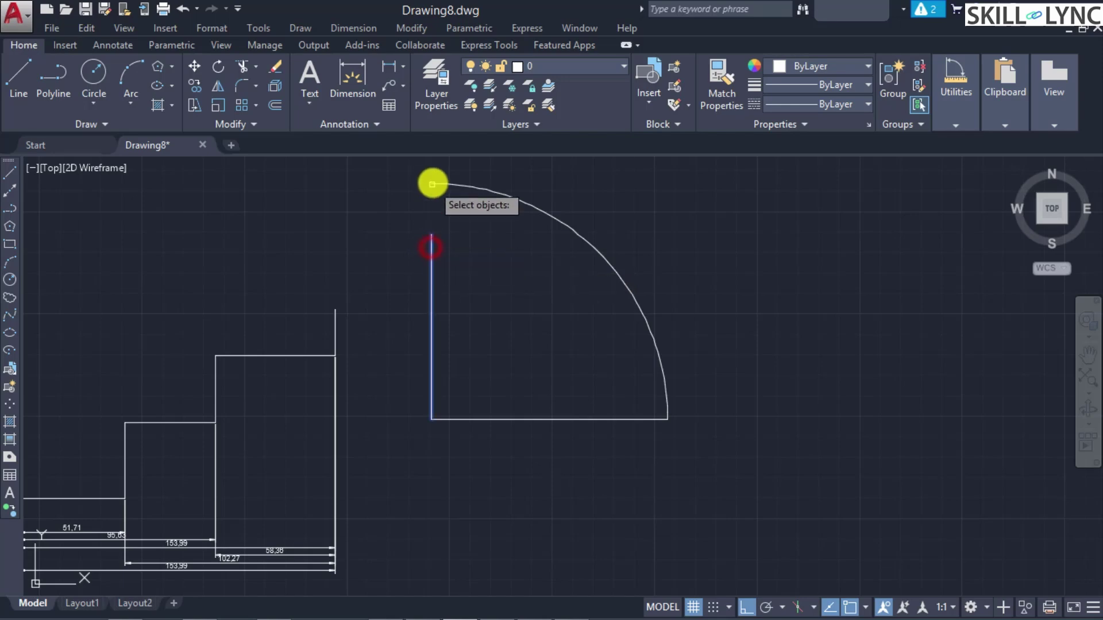
left_click(439, 183)
key("Return")
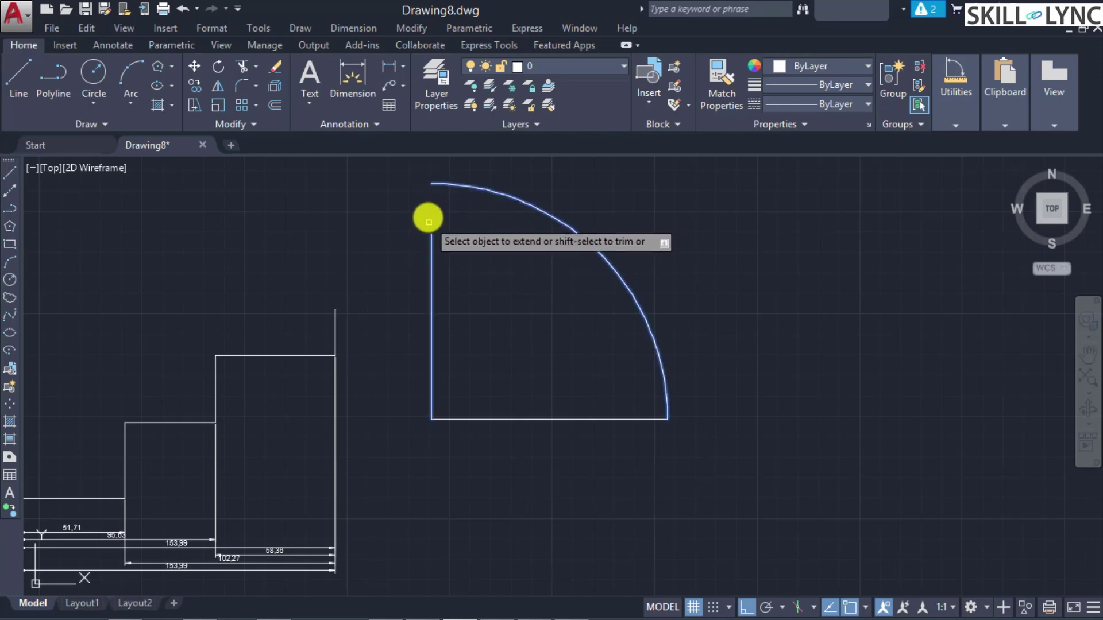
key("Escape")
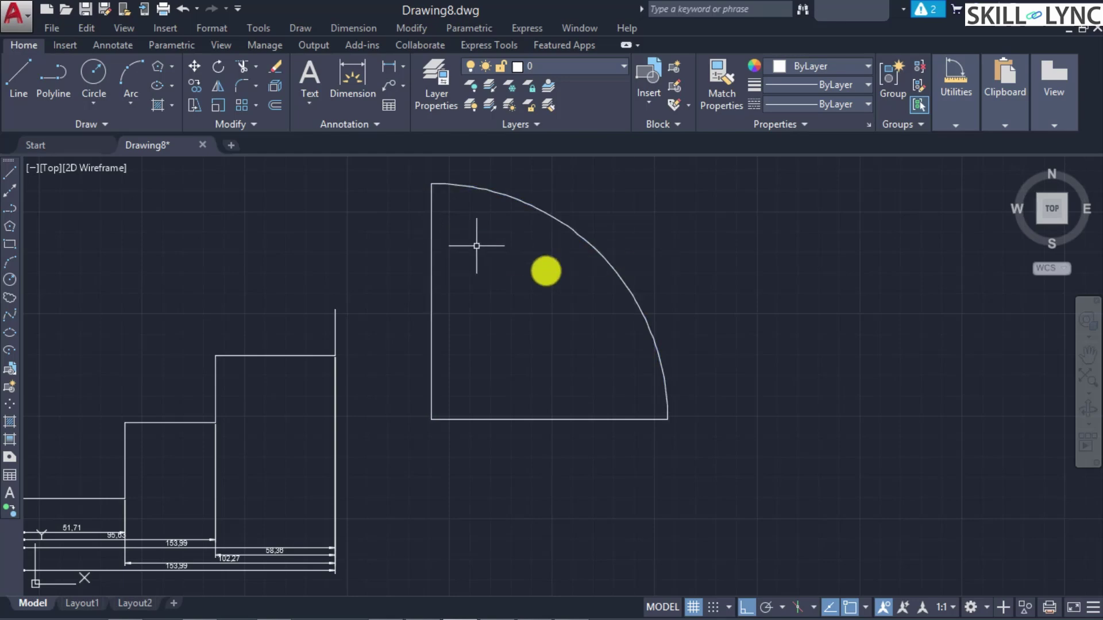
- Draw a circle of radius 10 inside the sector, near its lower-right corner
key("Return")
left_click(626, 374)
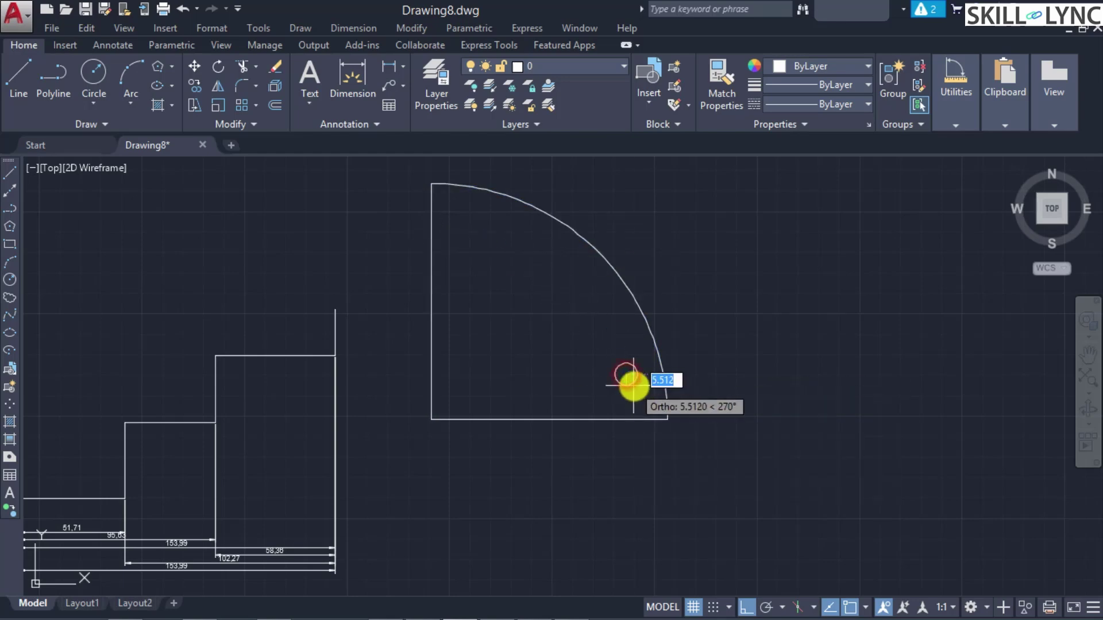
type("10")
key("Return")
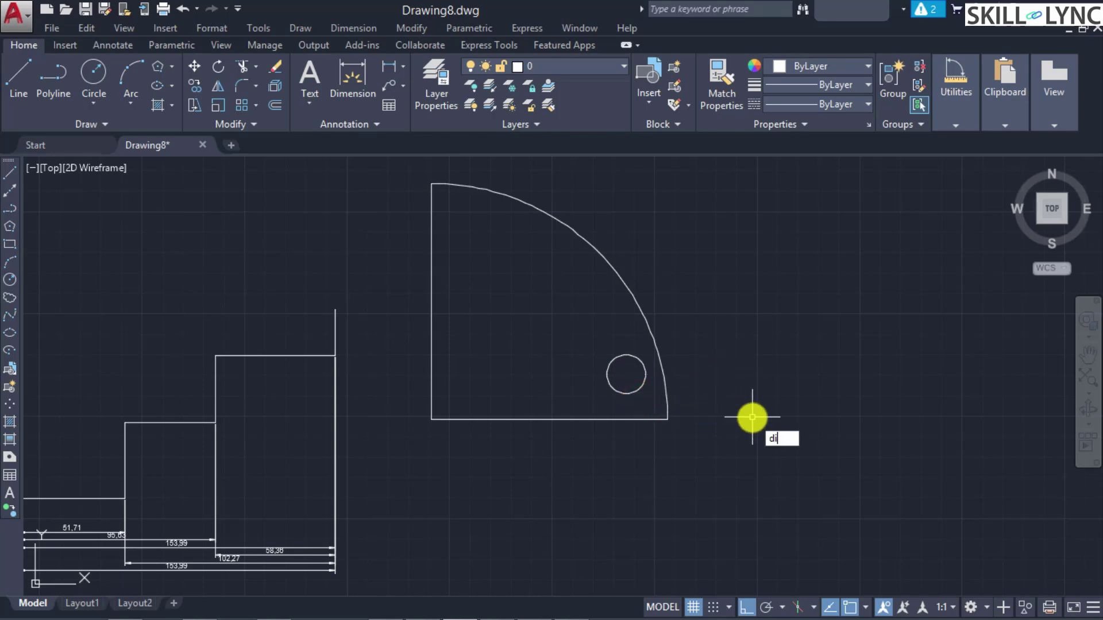
- Create a path array of the small circle along the sector's arc
key("BackSpace")
key("BackSpace")
key("BackSpace")
key("BackSpace")
key("BackSpace")
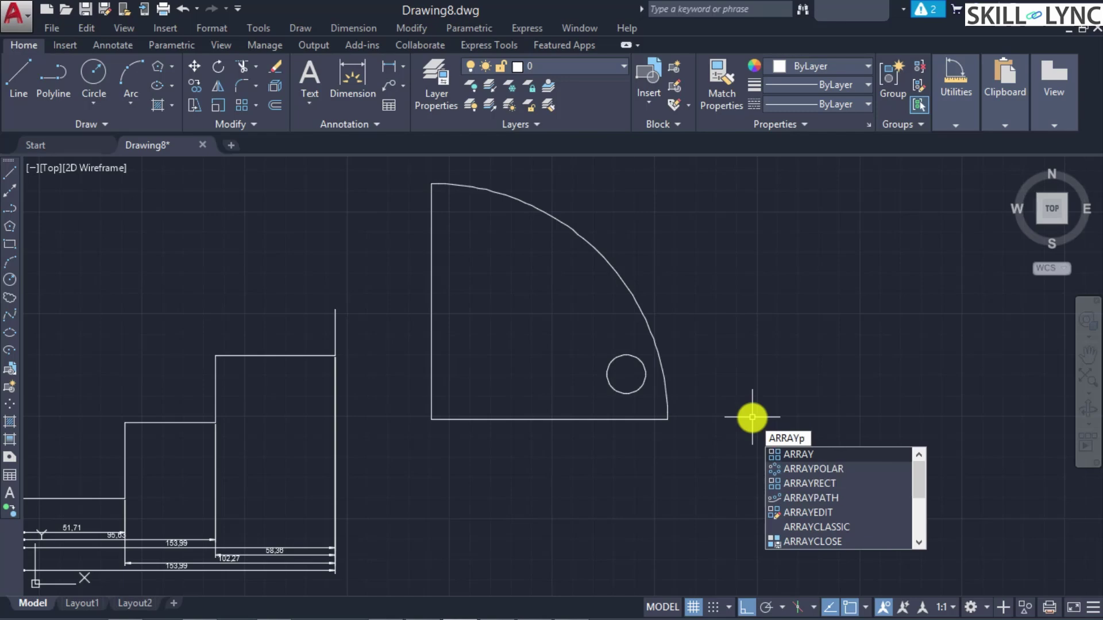
type("PA")
key("Return")
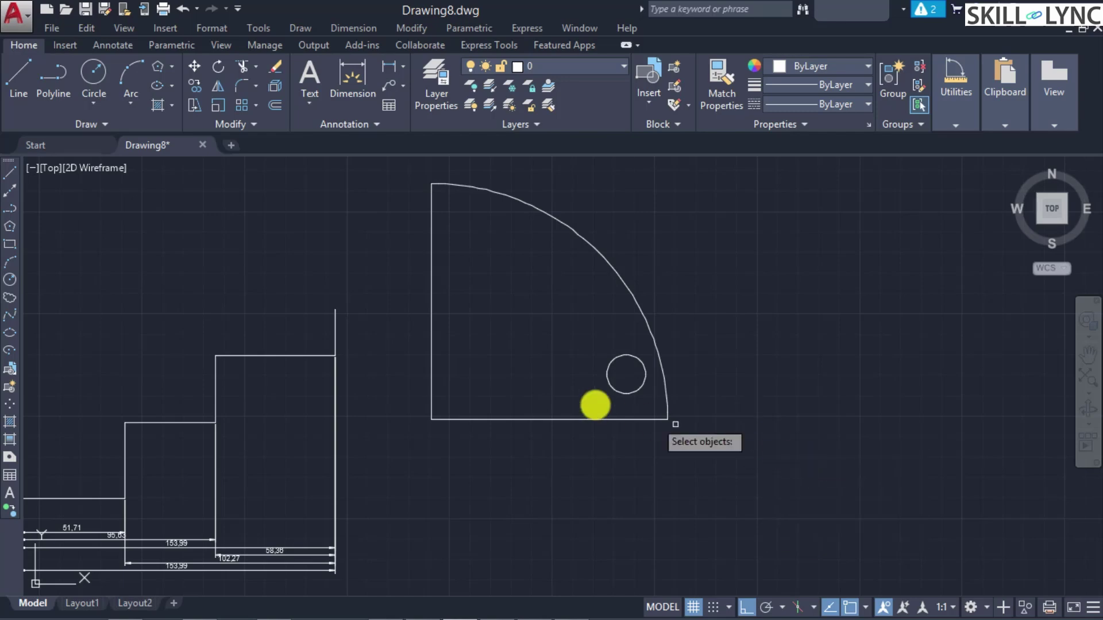
left_click(623, 394)
key("Return")
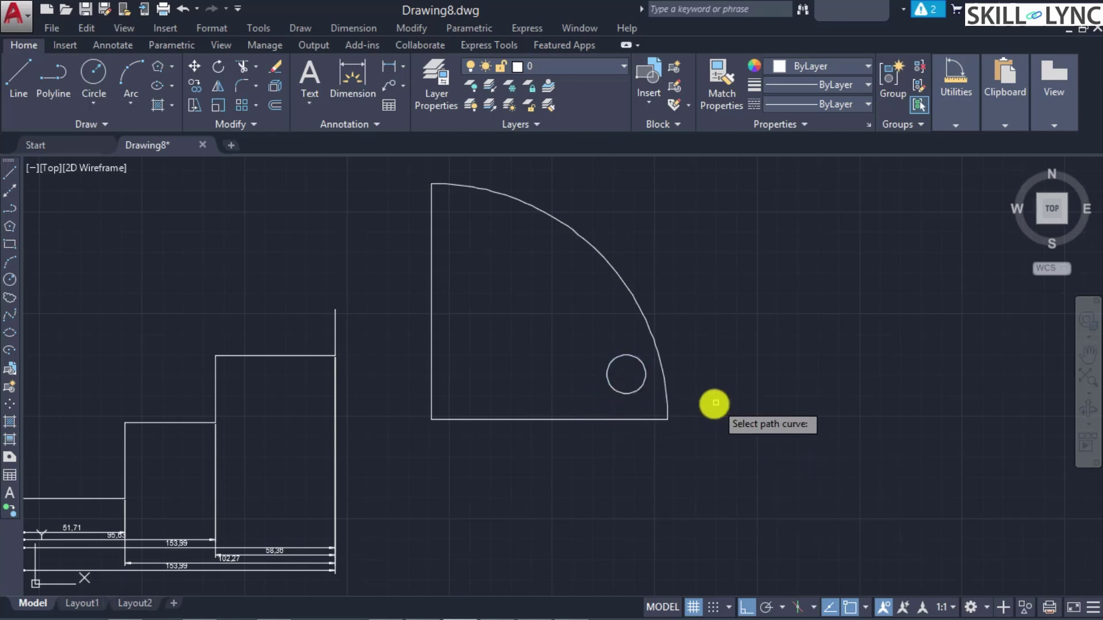
left_click(664, 377)
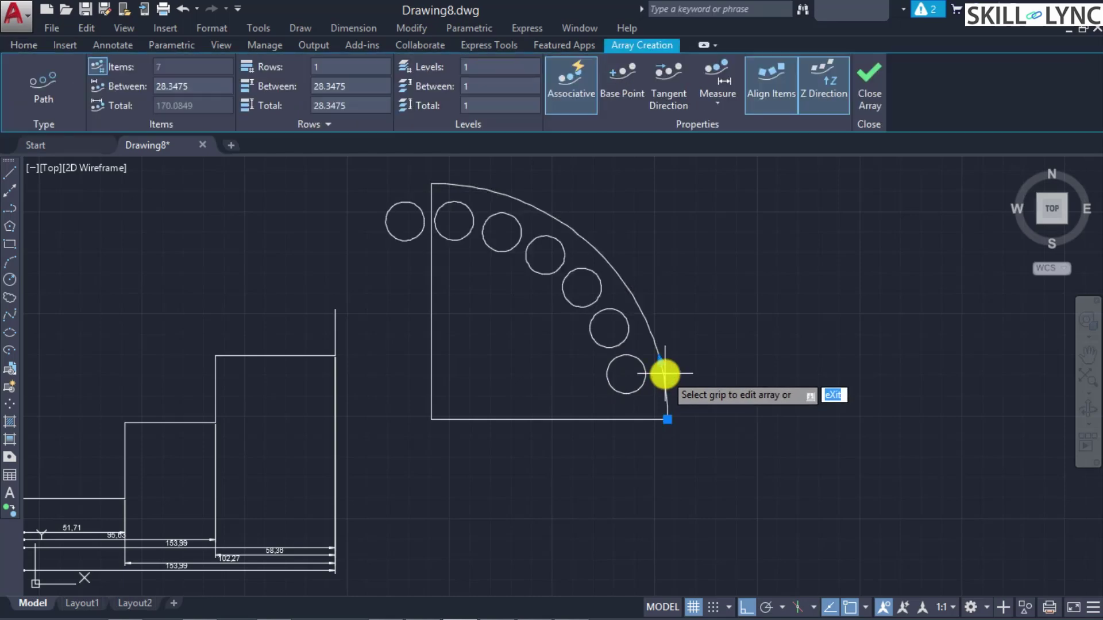
- Set the circle array to 4 items spaced 45 apart and finish the array
left_click(173, 67)
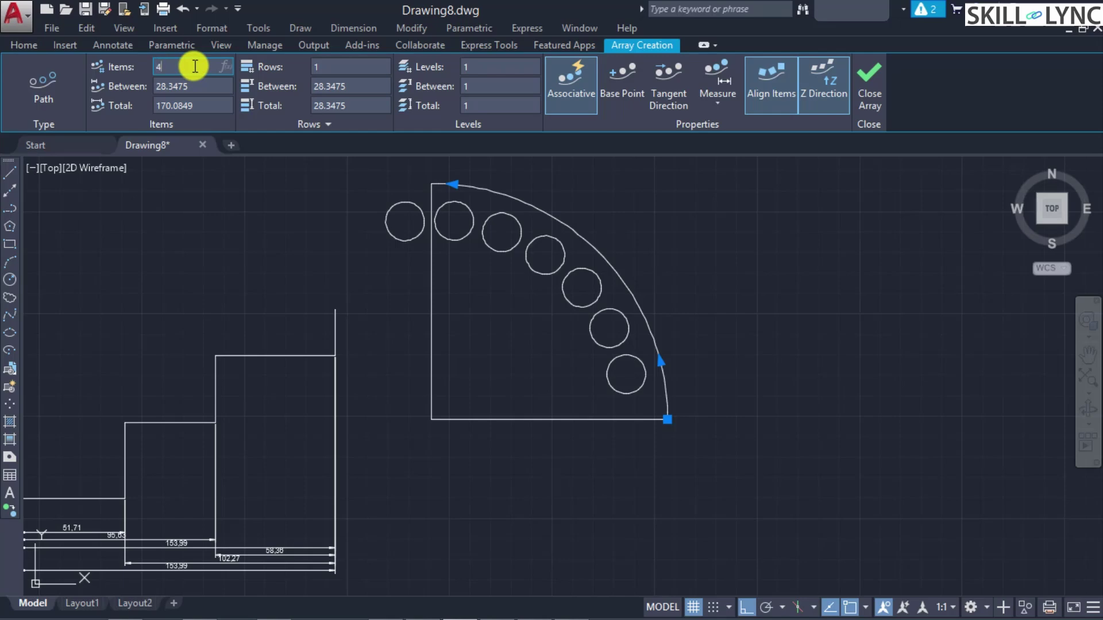
type("4")
key("Return")
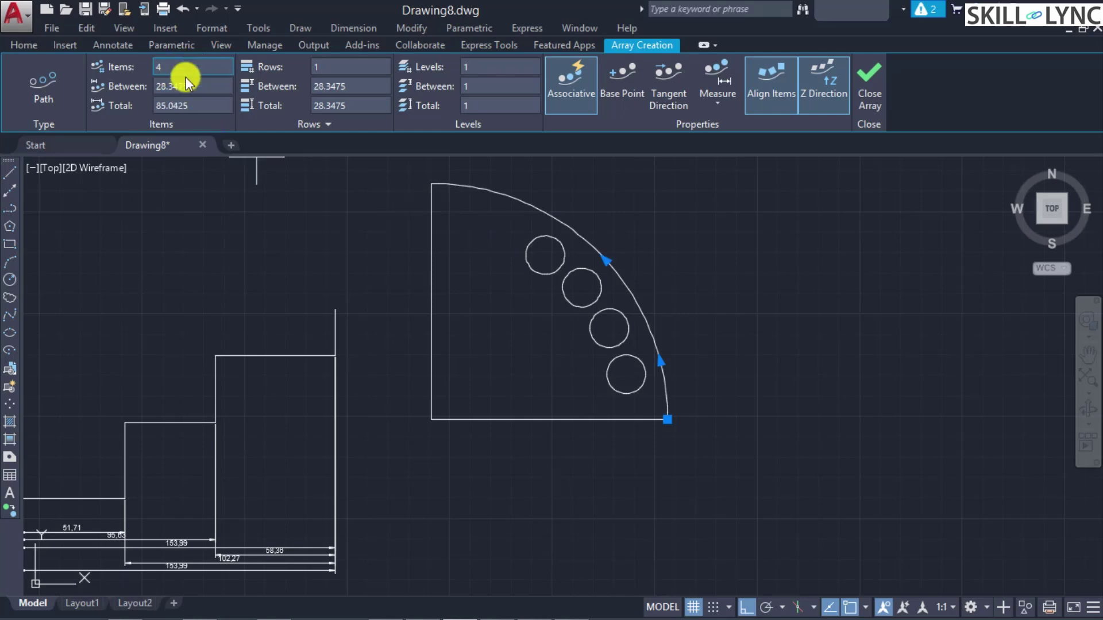
left_click(205, 86)
type("35")
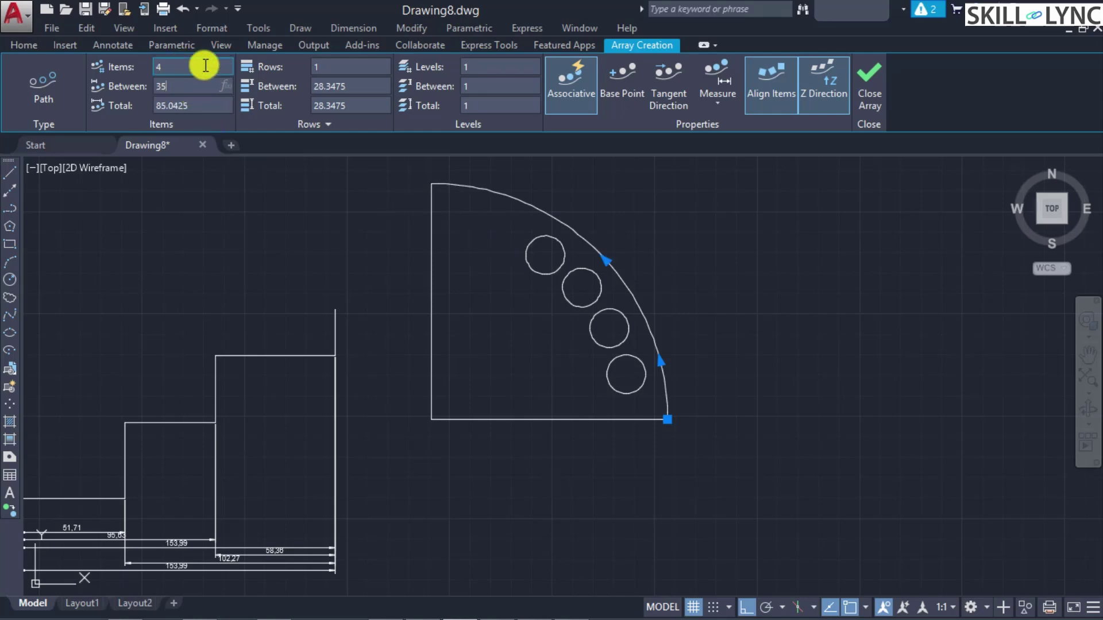
double_click(190, 83)
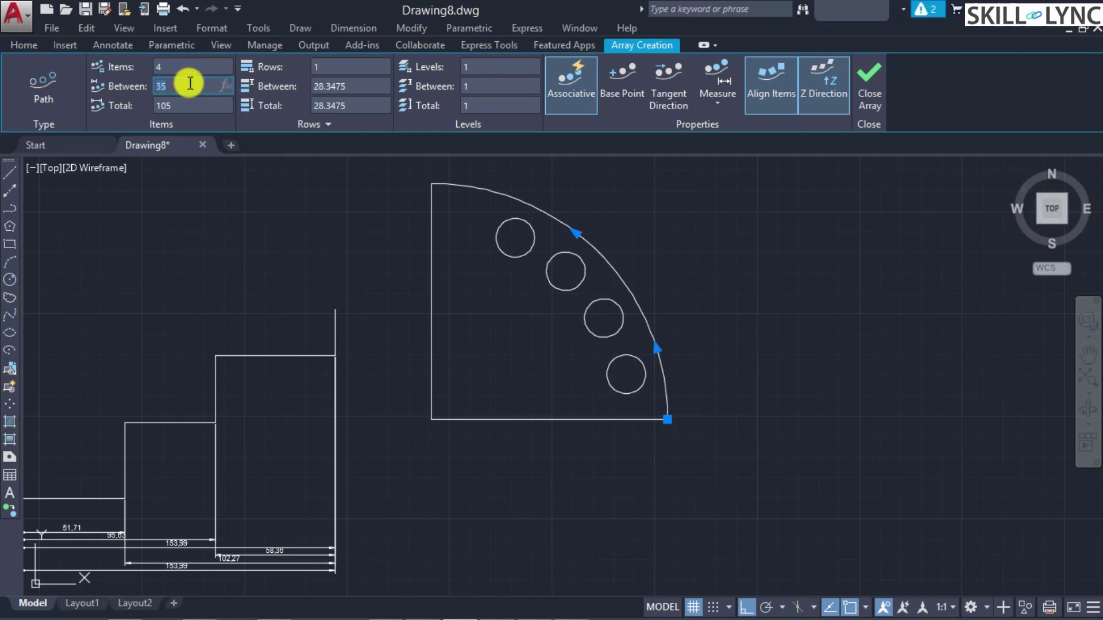
type("45")
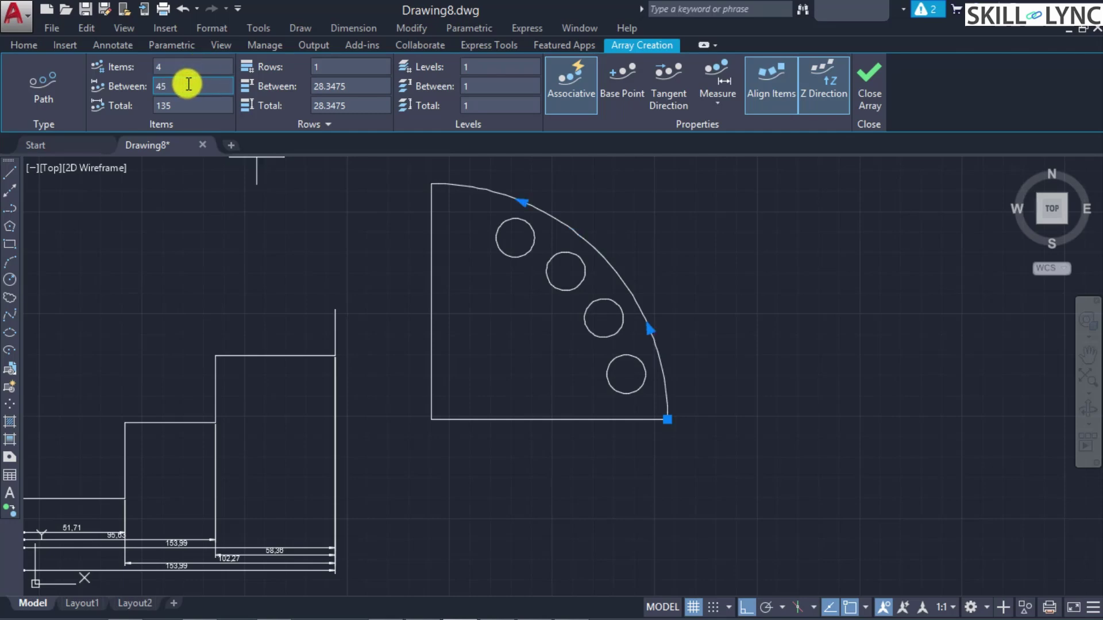
left_click(175, 68)
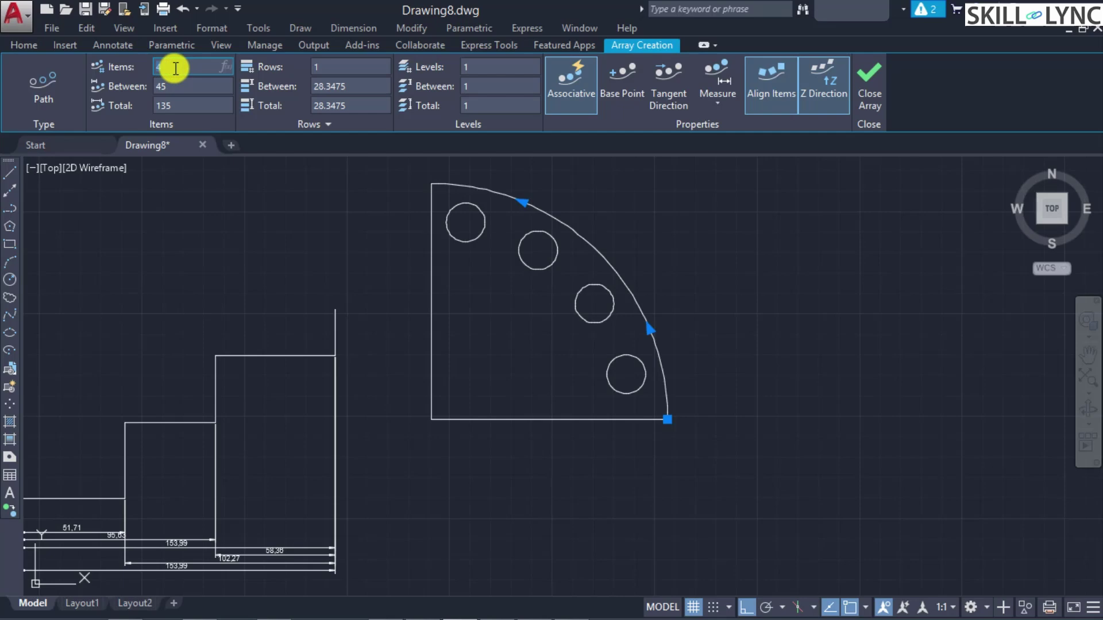
left_click(868, 86)
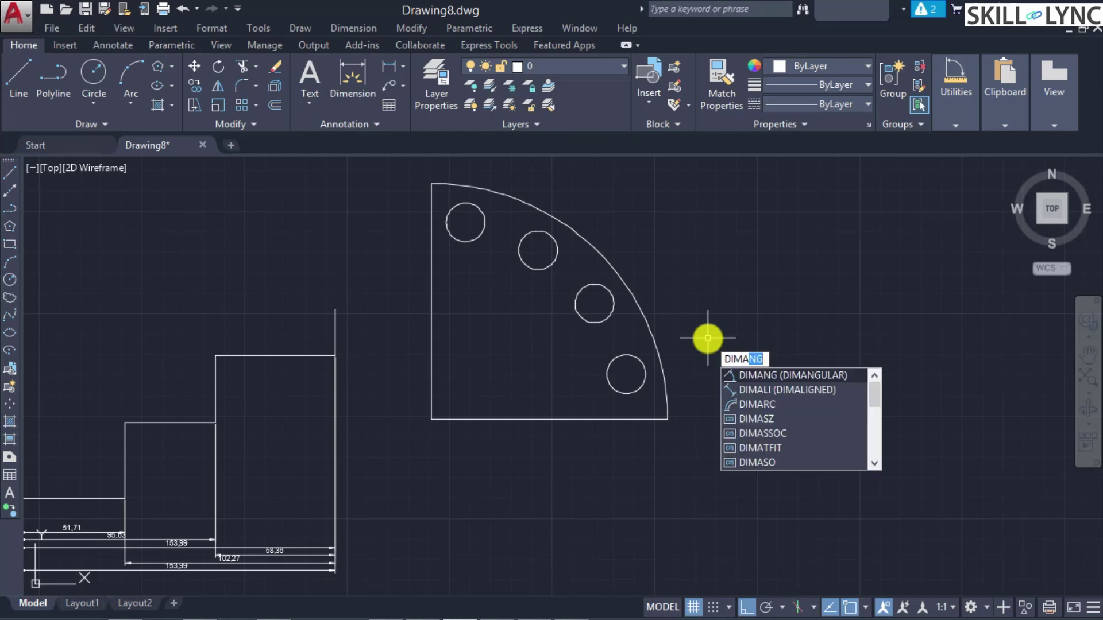
key("Return")
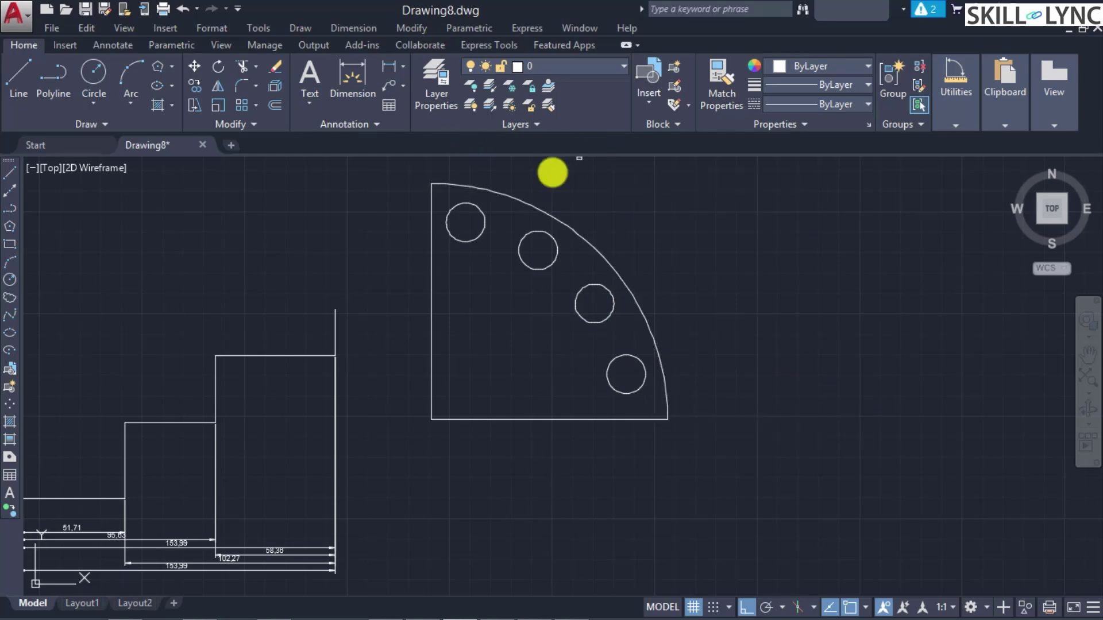
left_click(645, 379)
left_click(606, 296)
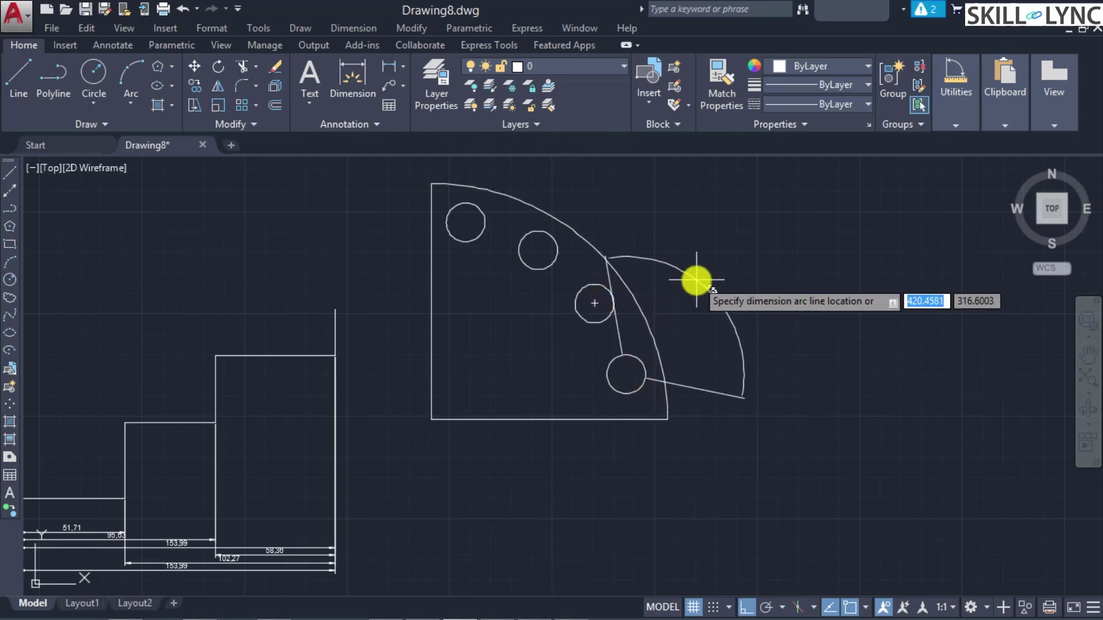
key("Escape")
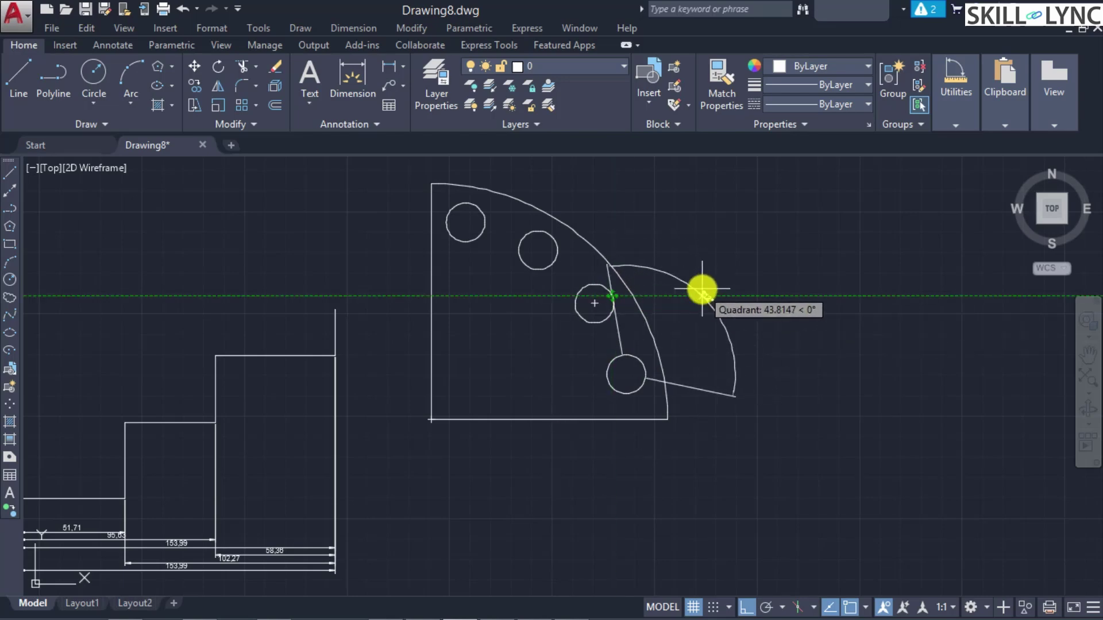
key("Escape")
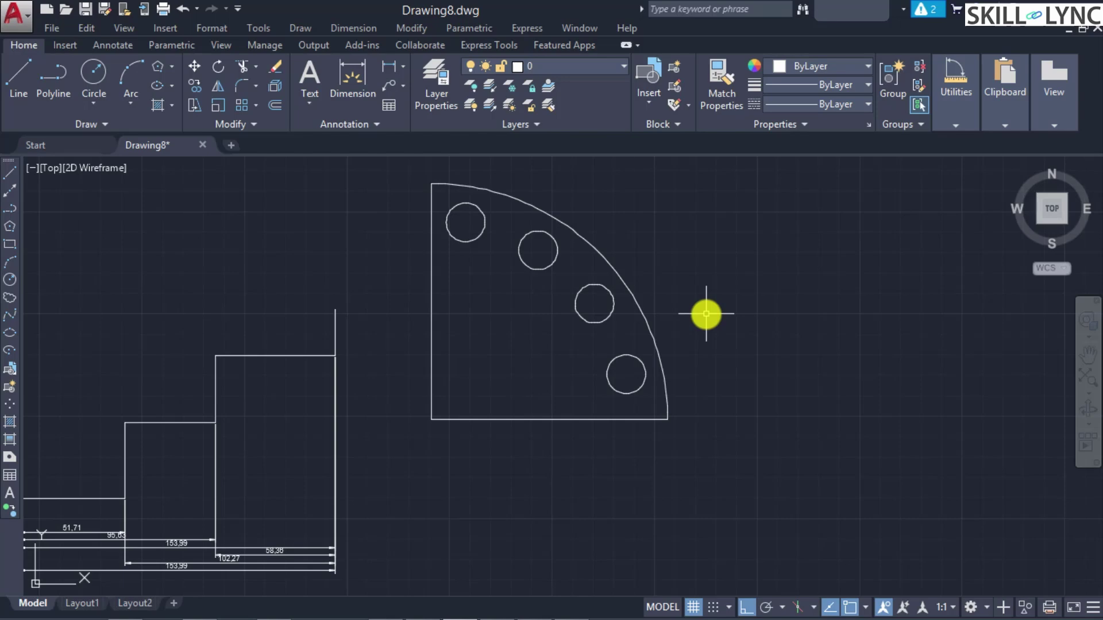
- Add an angular dimension with its vertex at the sector's corner, between the centres of the two lowest circles, placed outside the arc
type("dan")
key("Return")
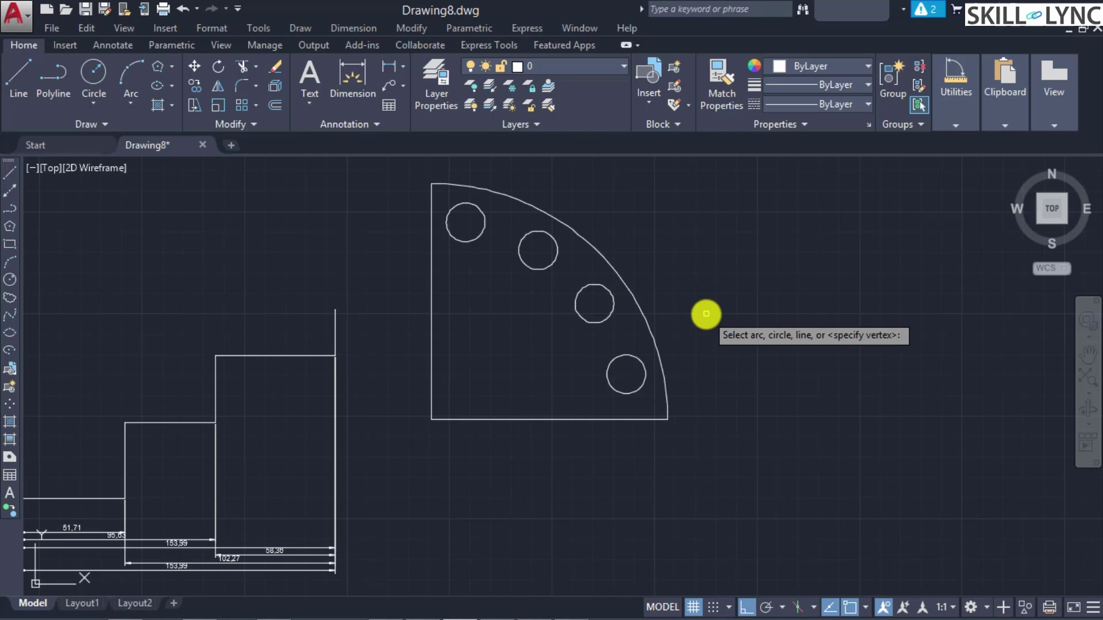
key("Return")
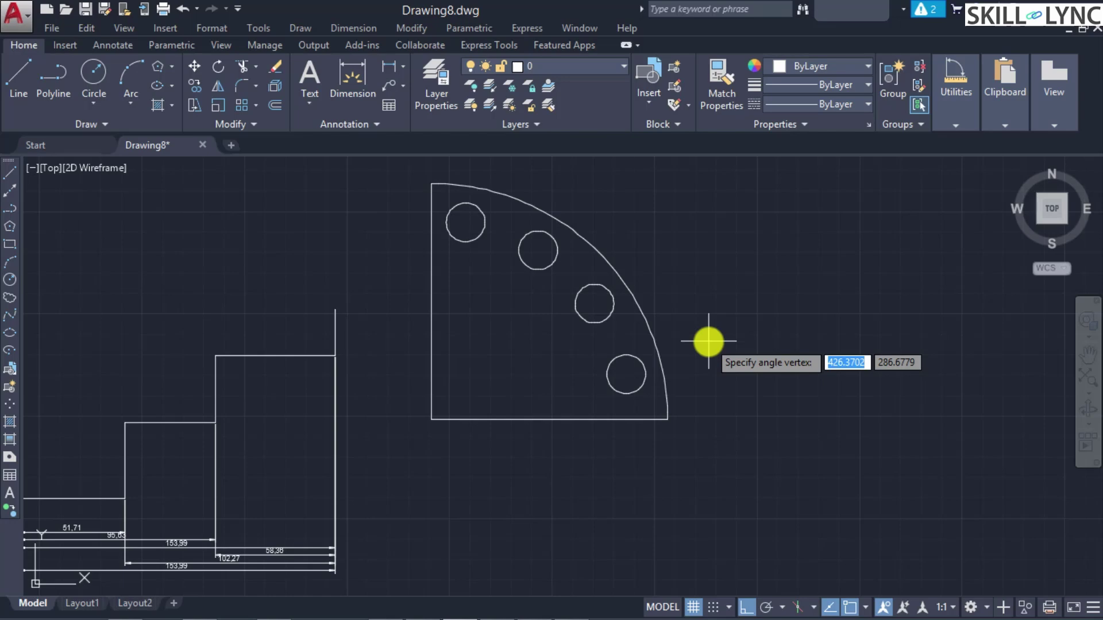
left_click(431, 419)
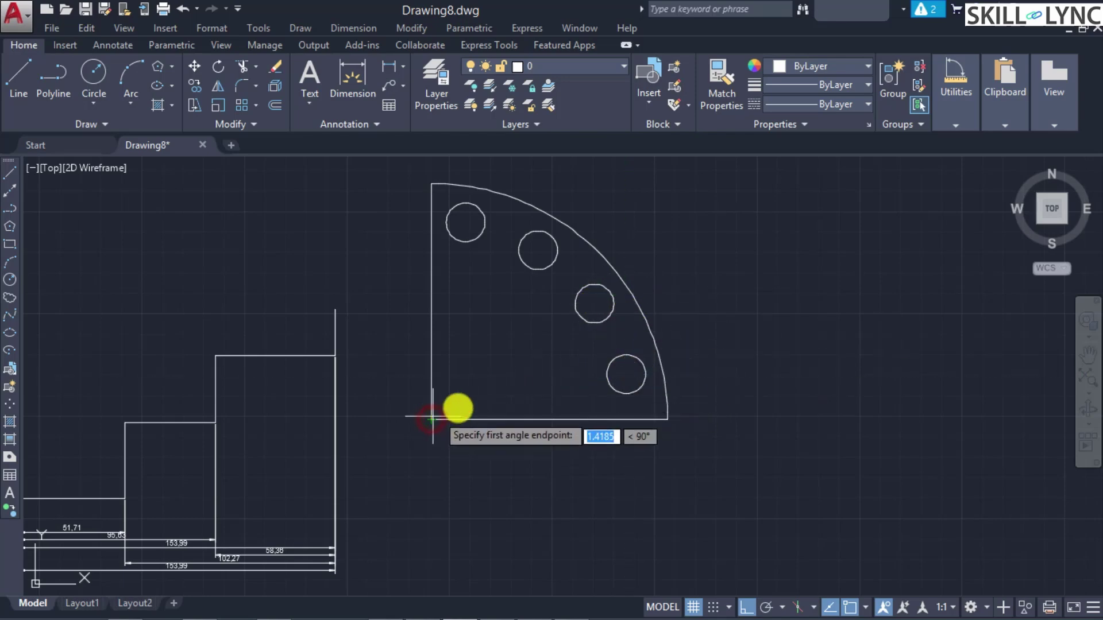
left_click(626, 374)
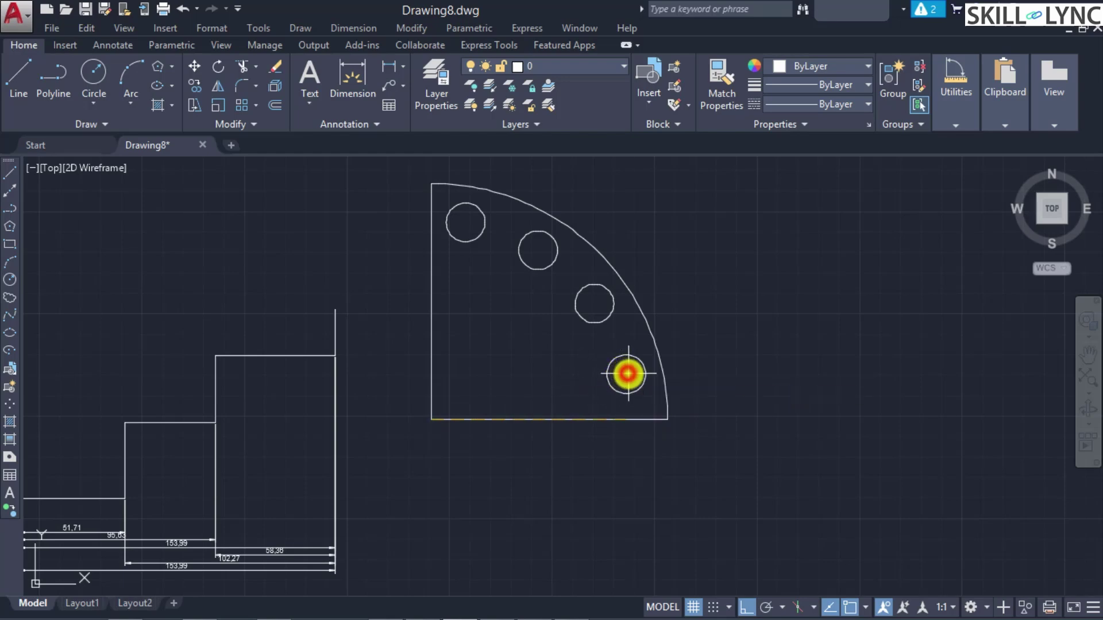
left_click(595, 304)
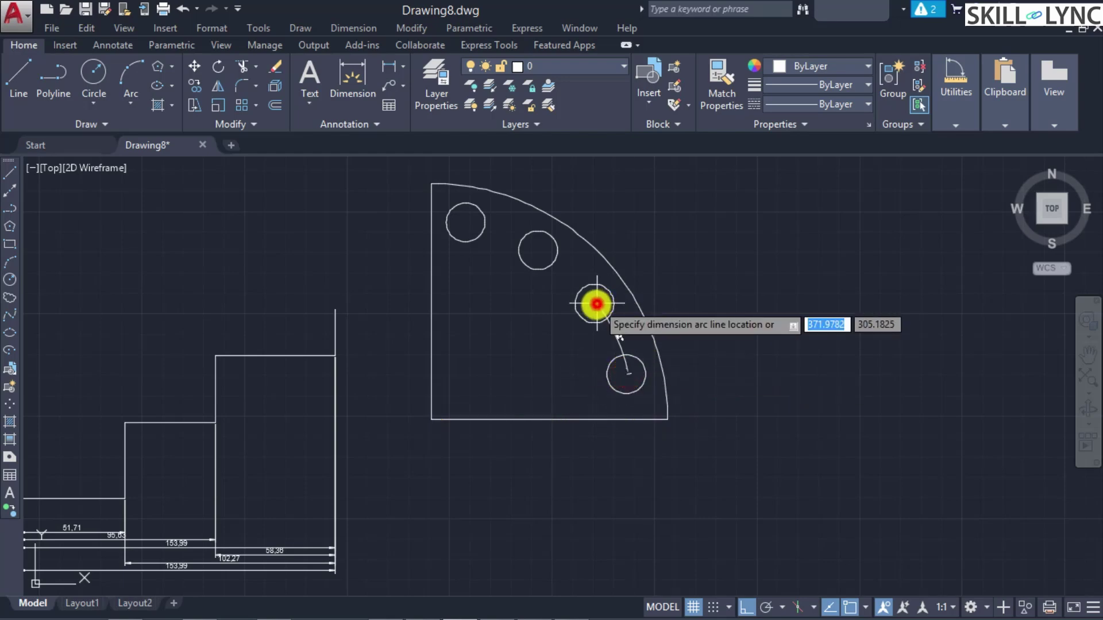
left_click(684, 321)
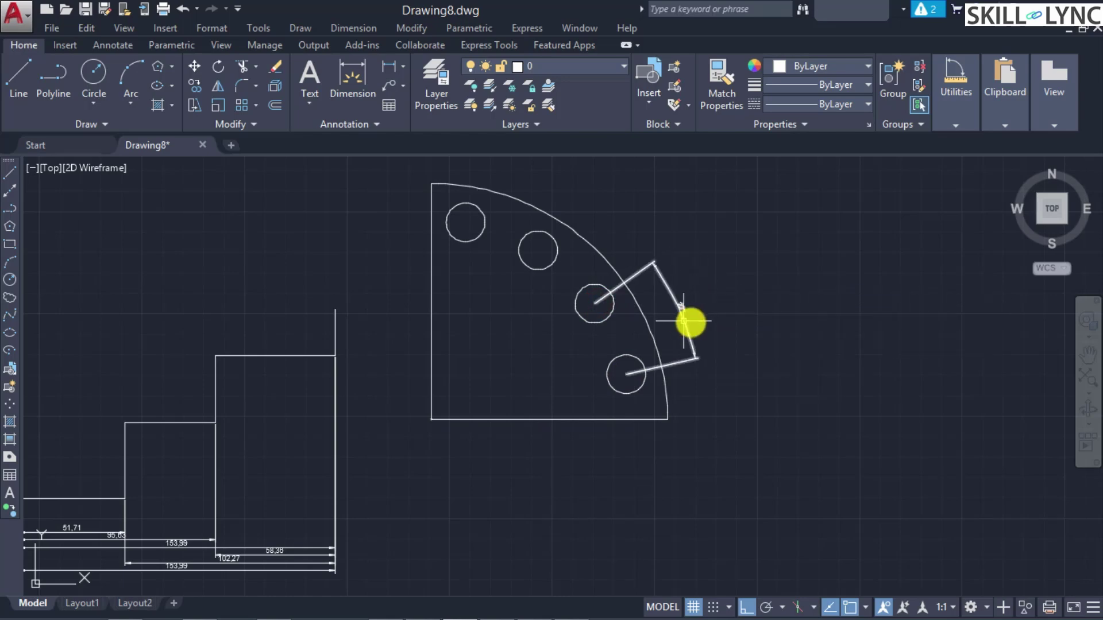
- Add baseline angular dimensions from the existing angular dimension to the centres of the two upper circles in the sector
key("Up")
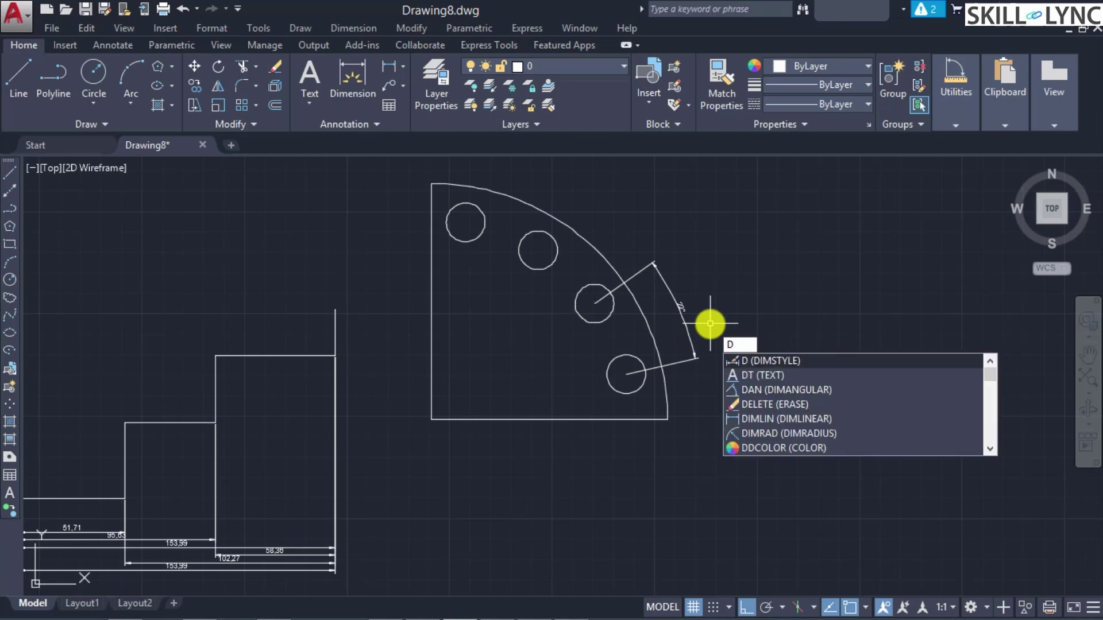
type("IMBASE")
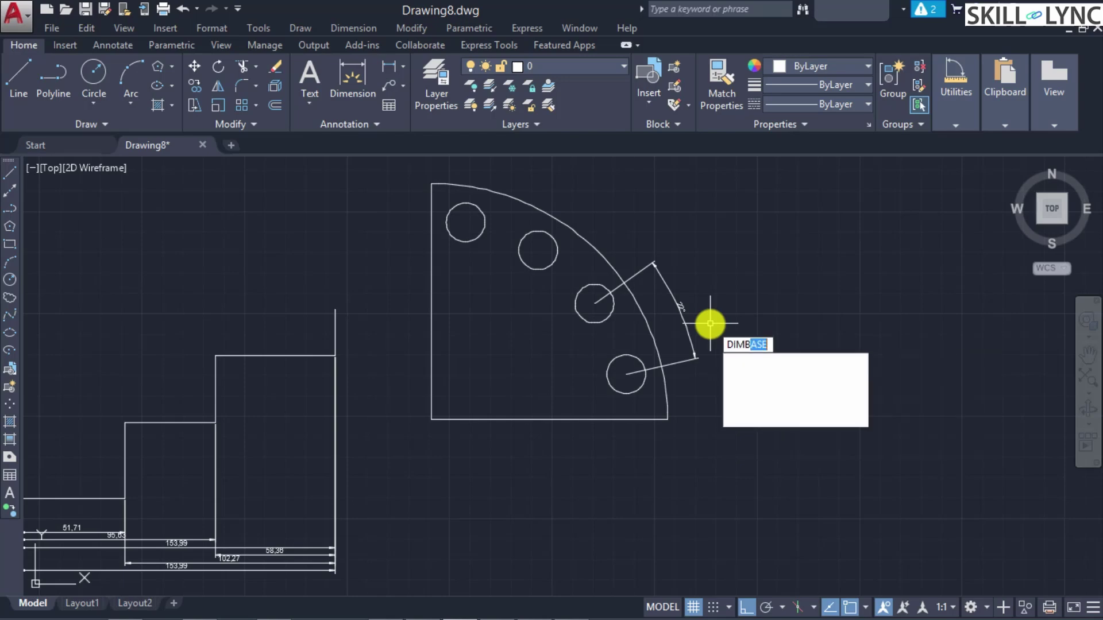
key("Return")
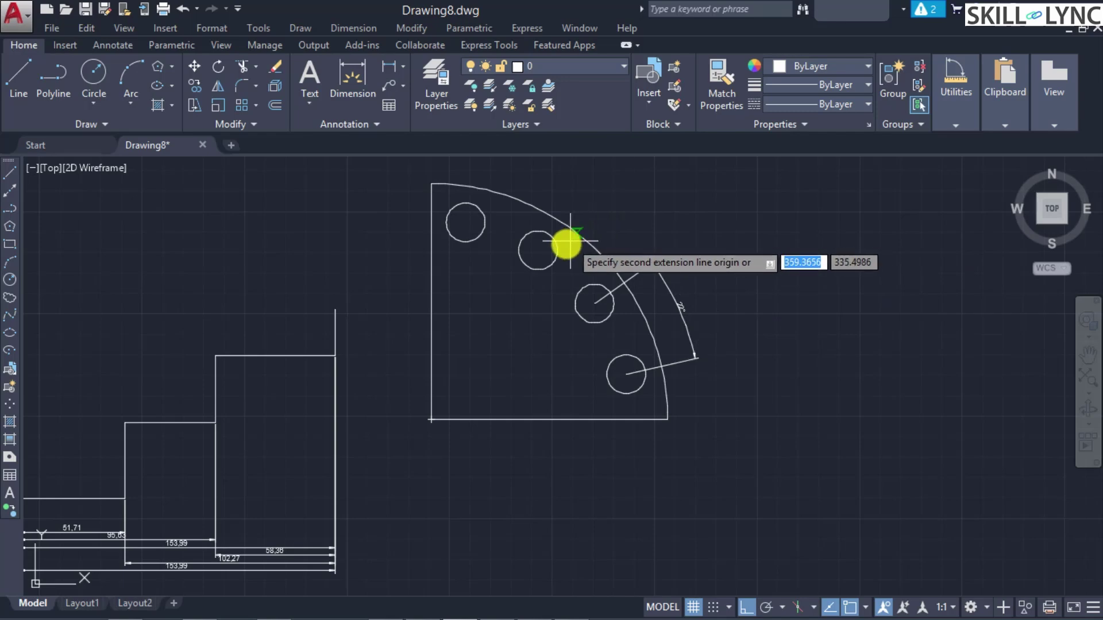
left_click(538, 251)
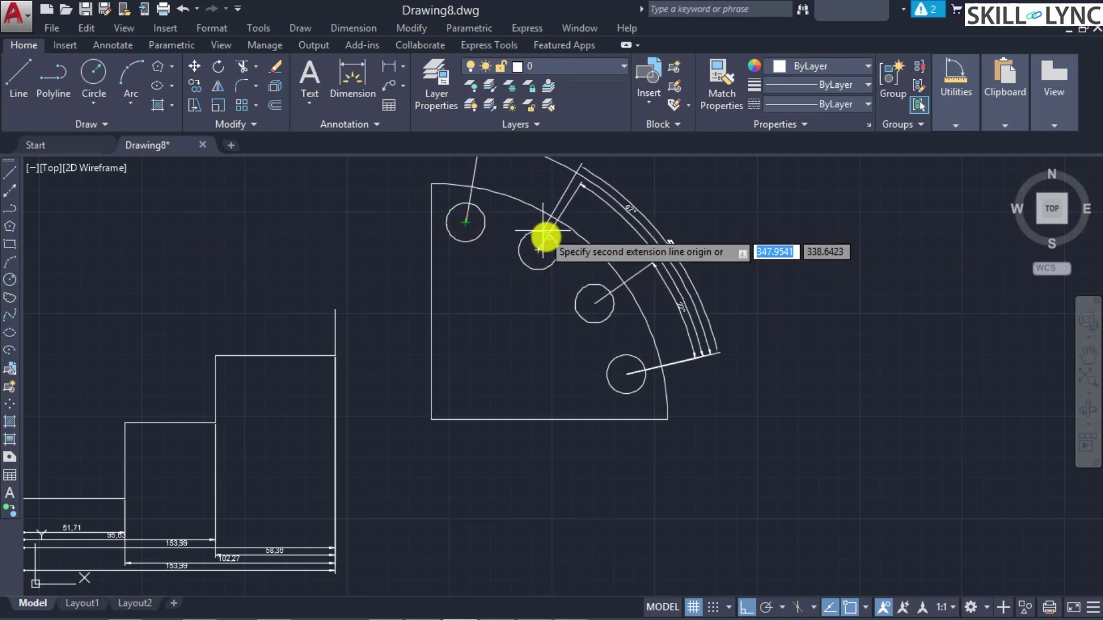
key("Escape")
scroll(655, 252, "up", 2)
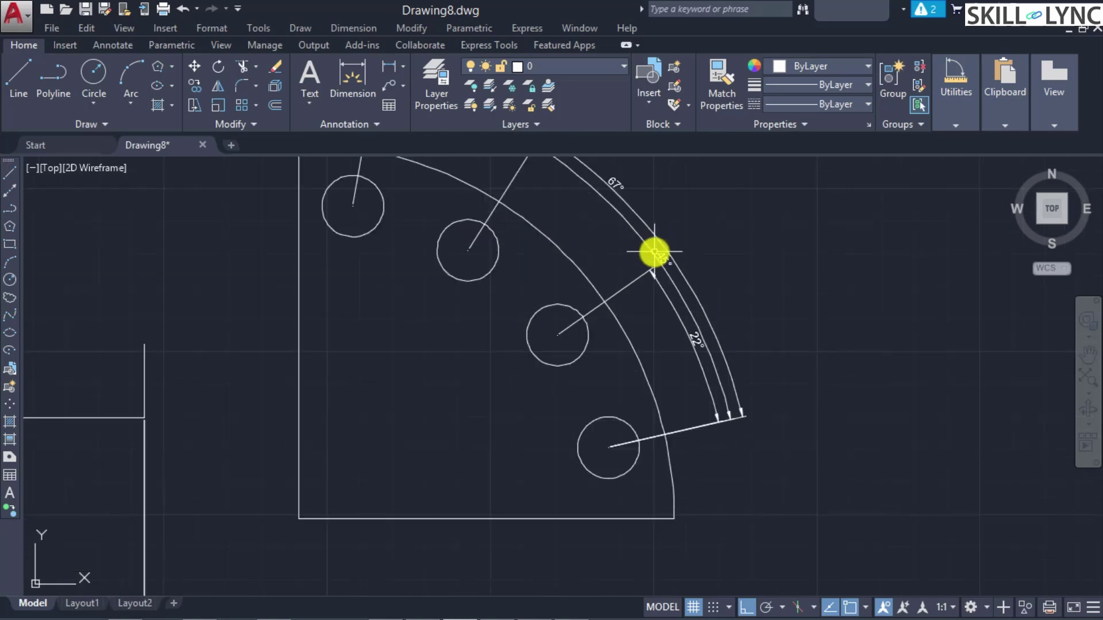
scroll(590, 177, "down", 3)
scroll(541, 147, "up", 3)
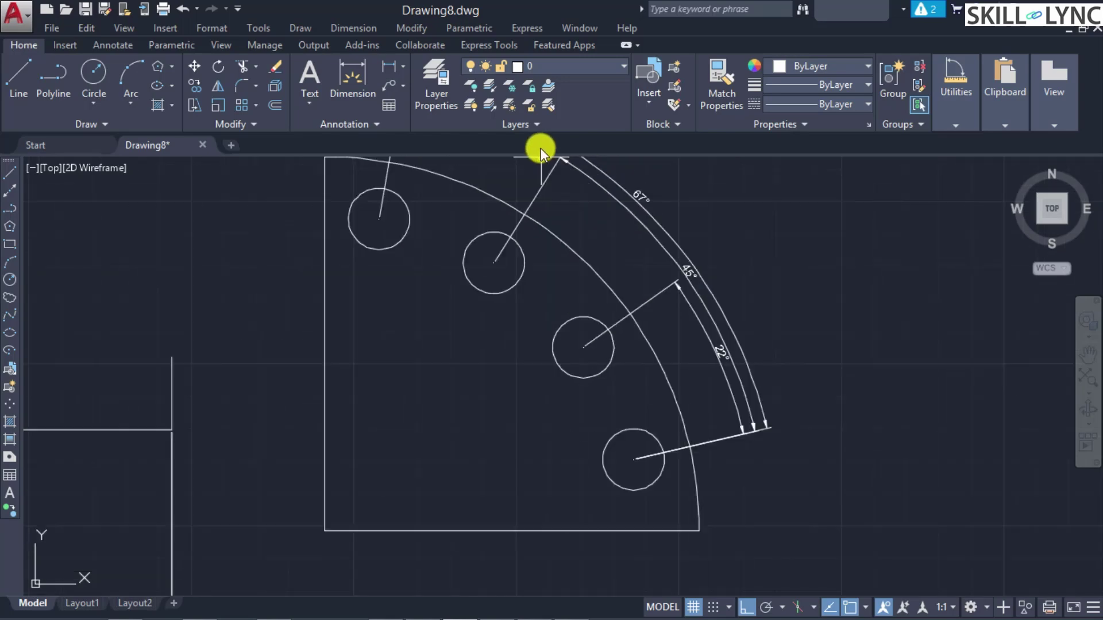
scroll(555, 198, "down", 2)
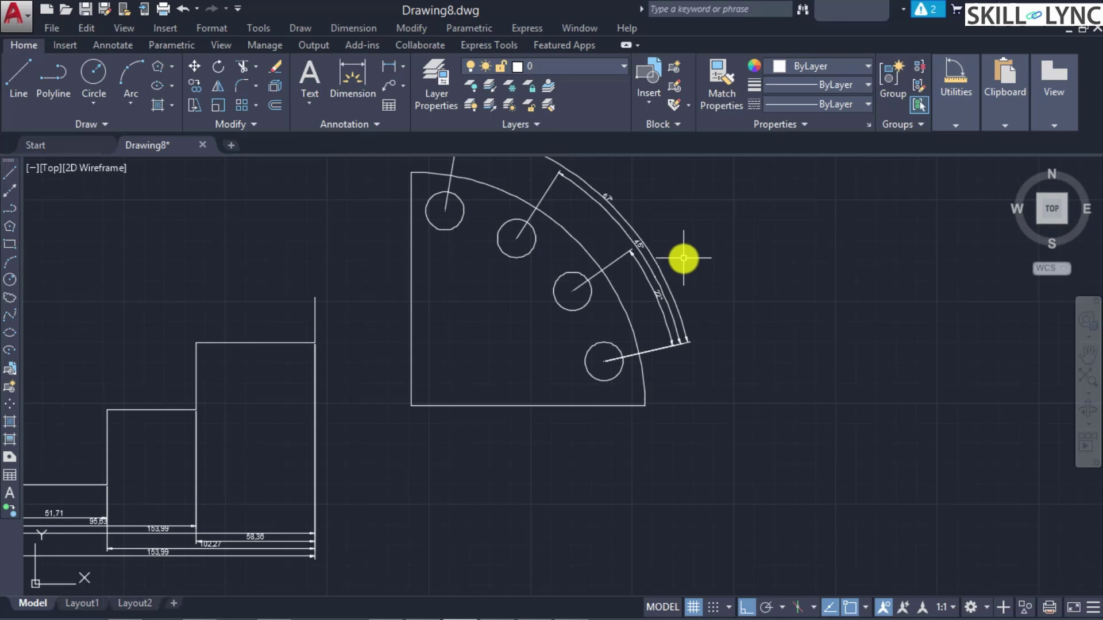